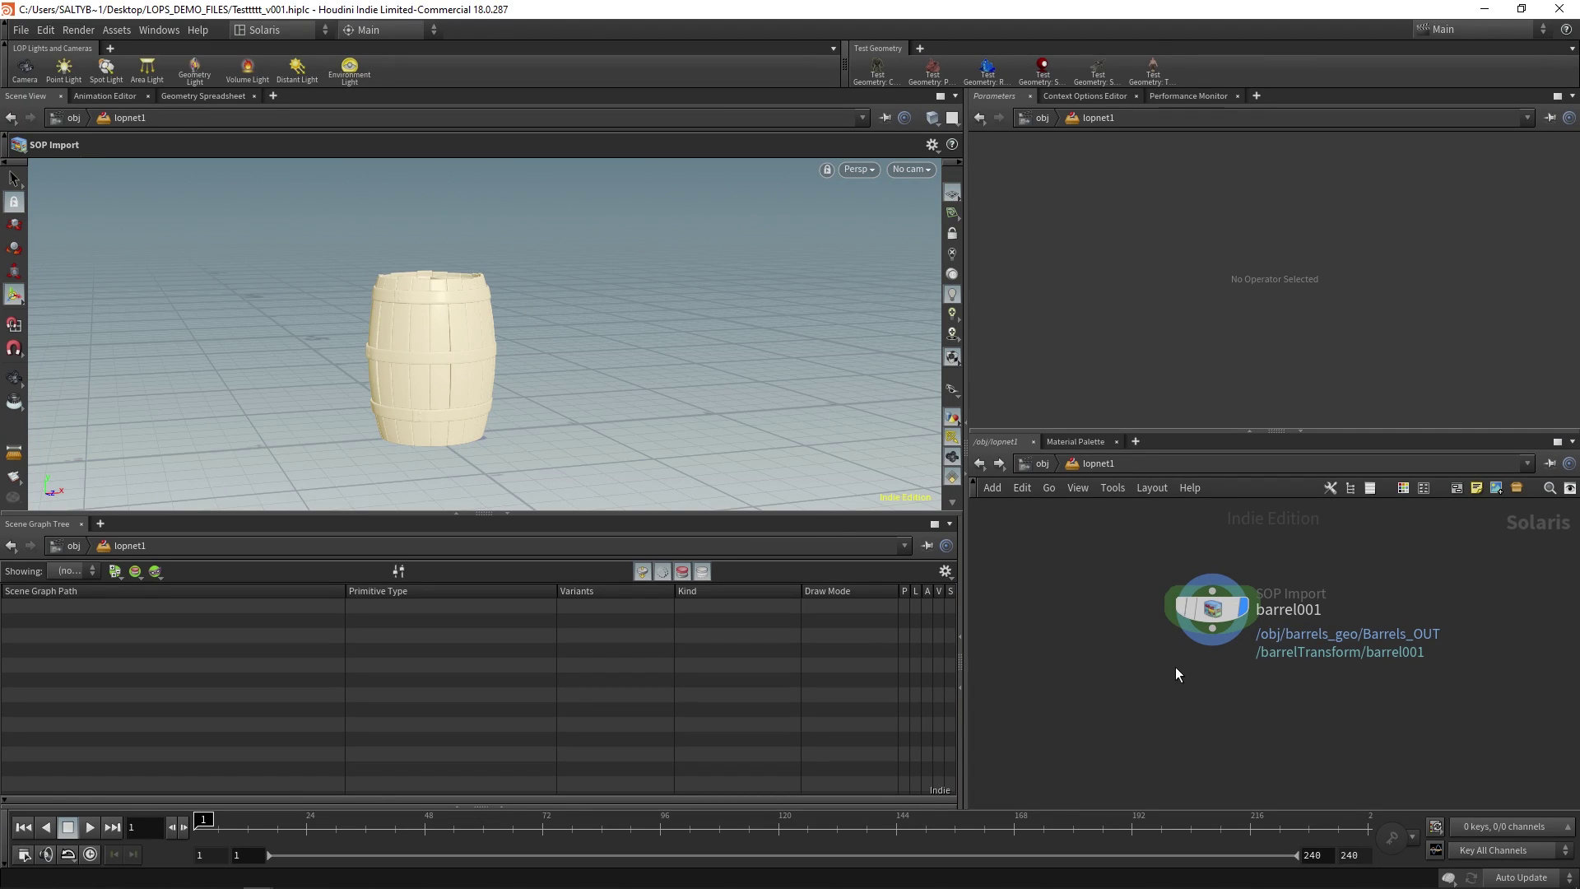
# Add a Material Library node connected below the barrel001 SOP Import
pyautogui.middleClick(1210, 609)
pyautogui.click(1211, 611)
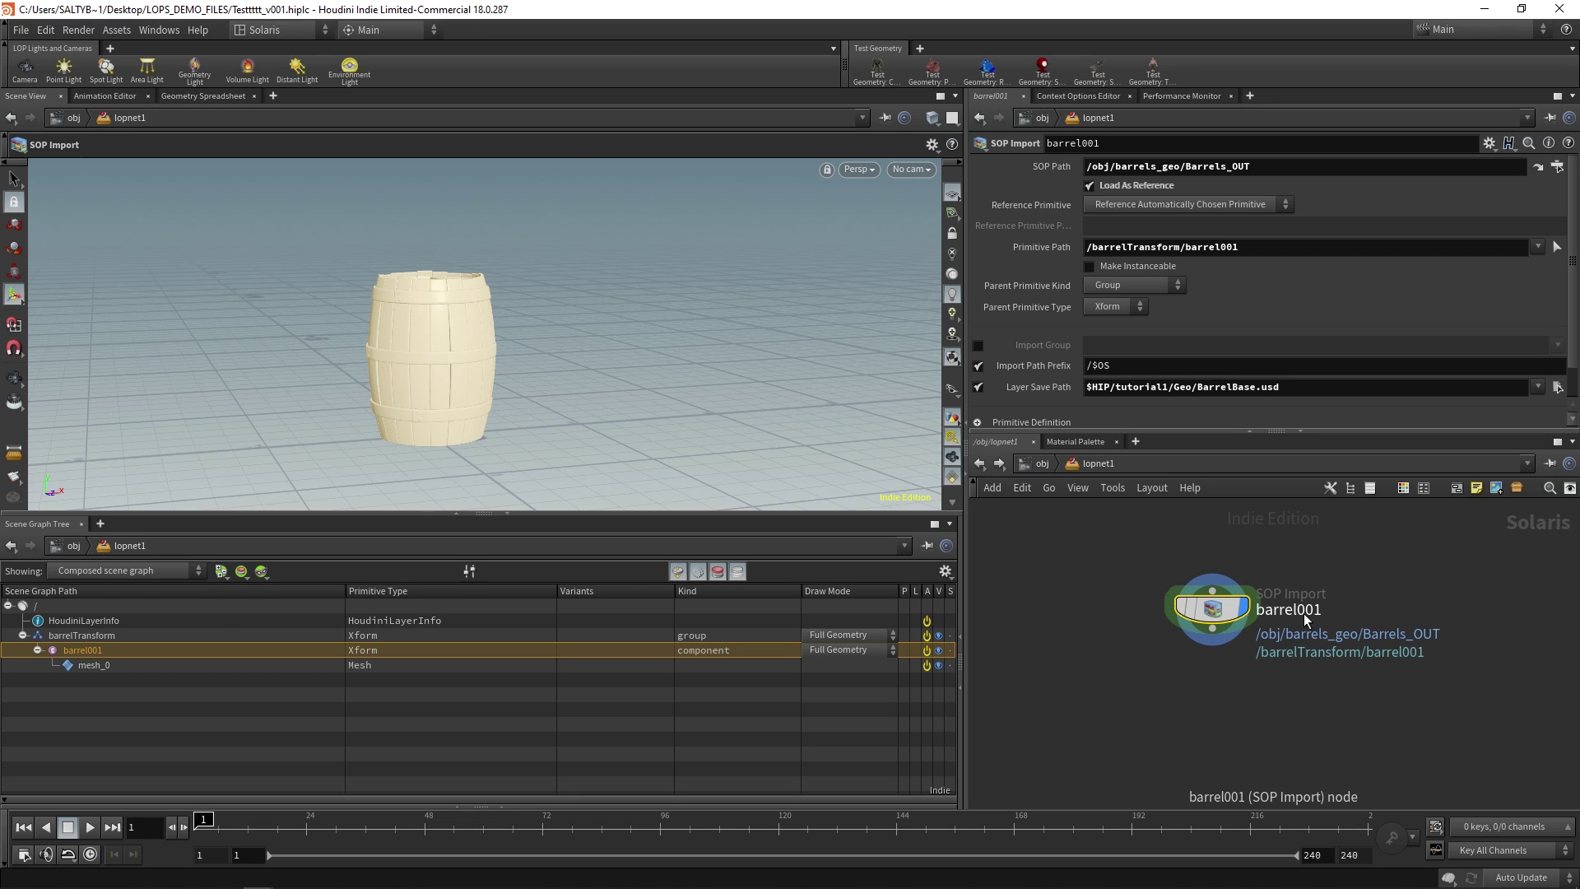
pyautogui.press('Tab')
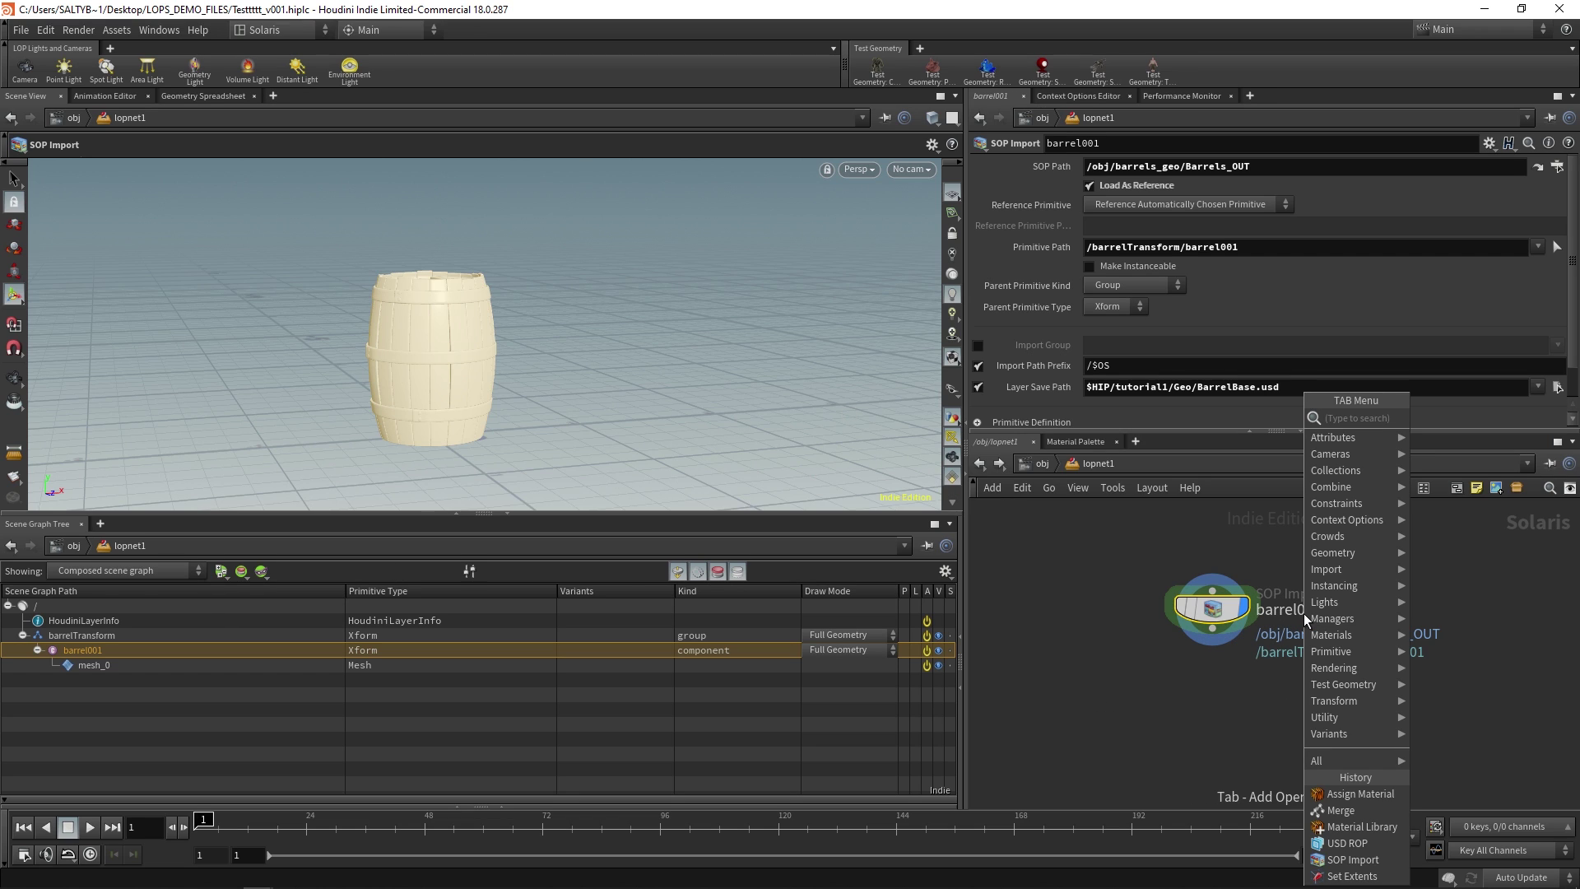
pyautogui.write('material')
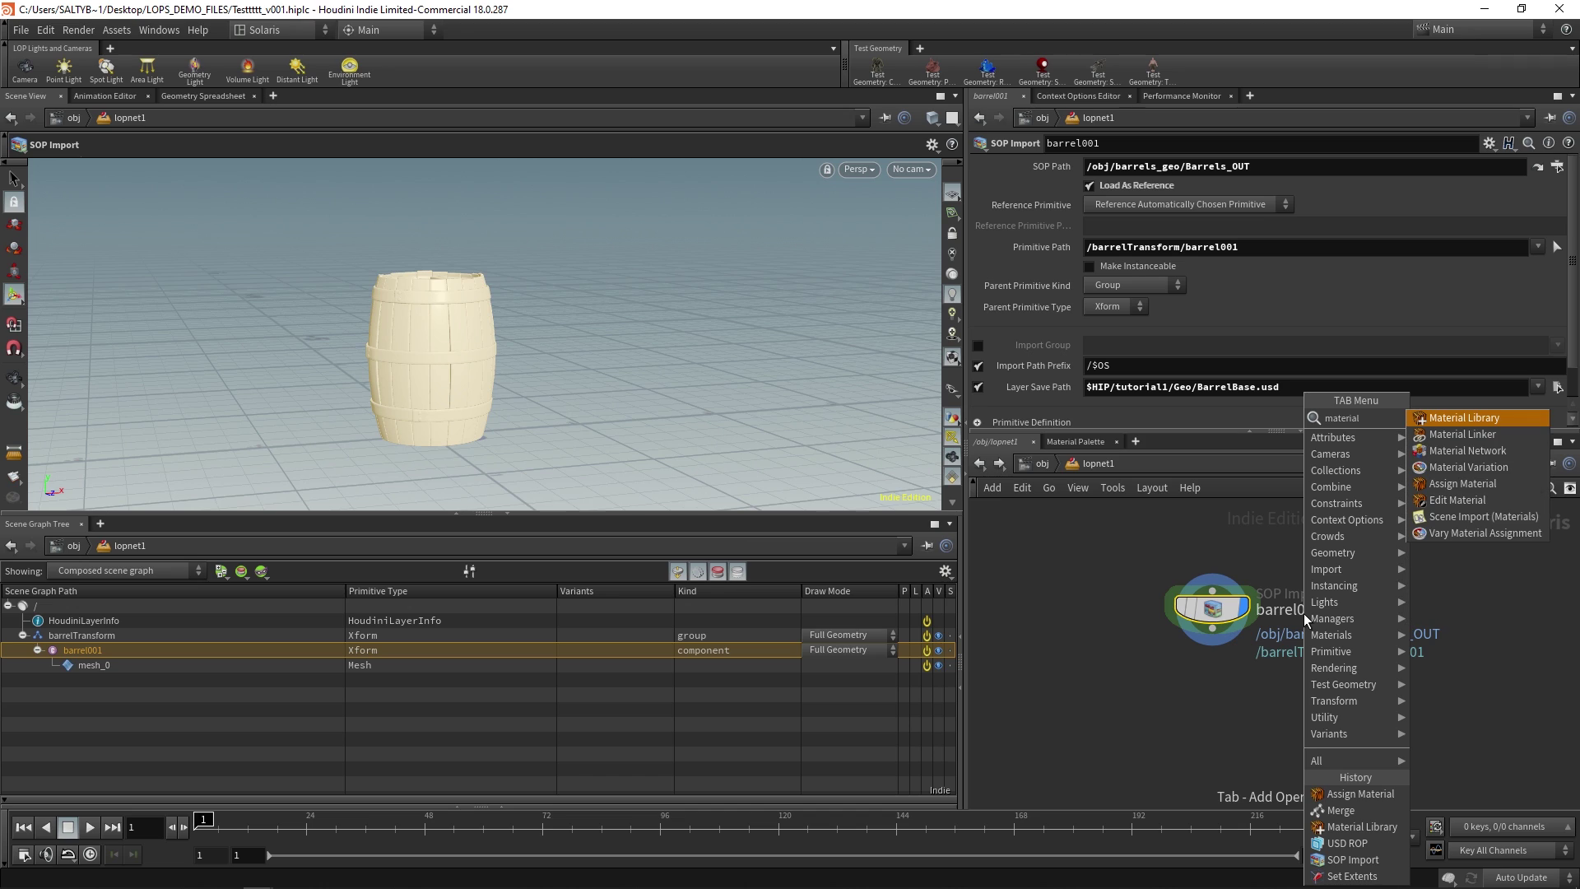
pyautogui.press('Return')
# Create a Principled Shader inside the material library network
pyautogui.press('i')
pyautogui.press('Tab')
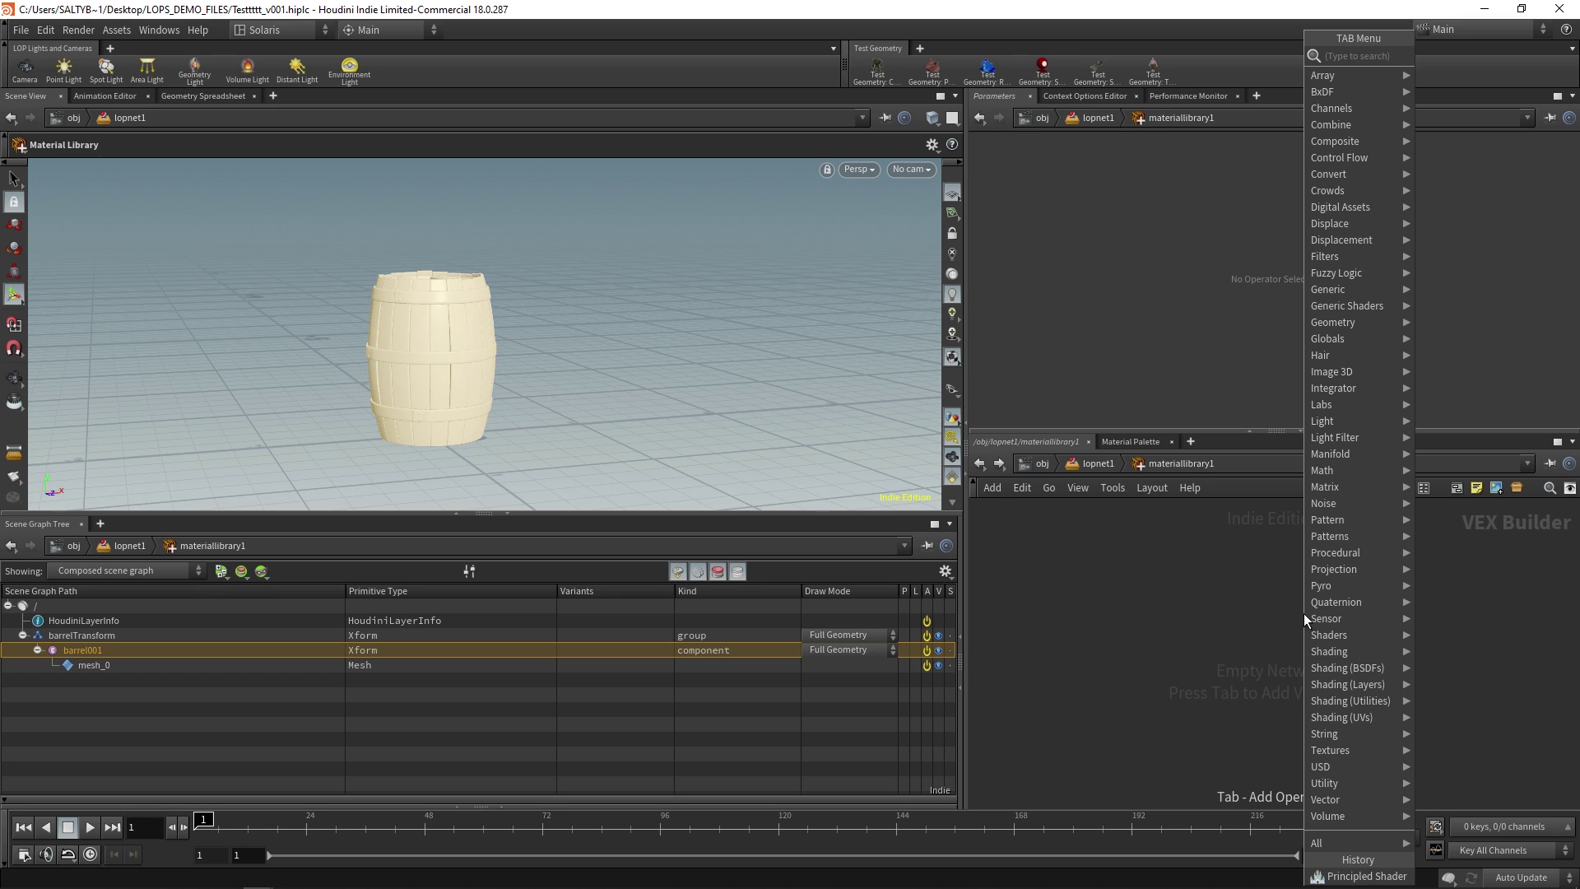
pyautogui.write('p')
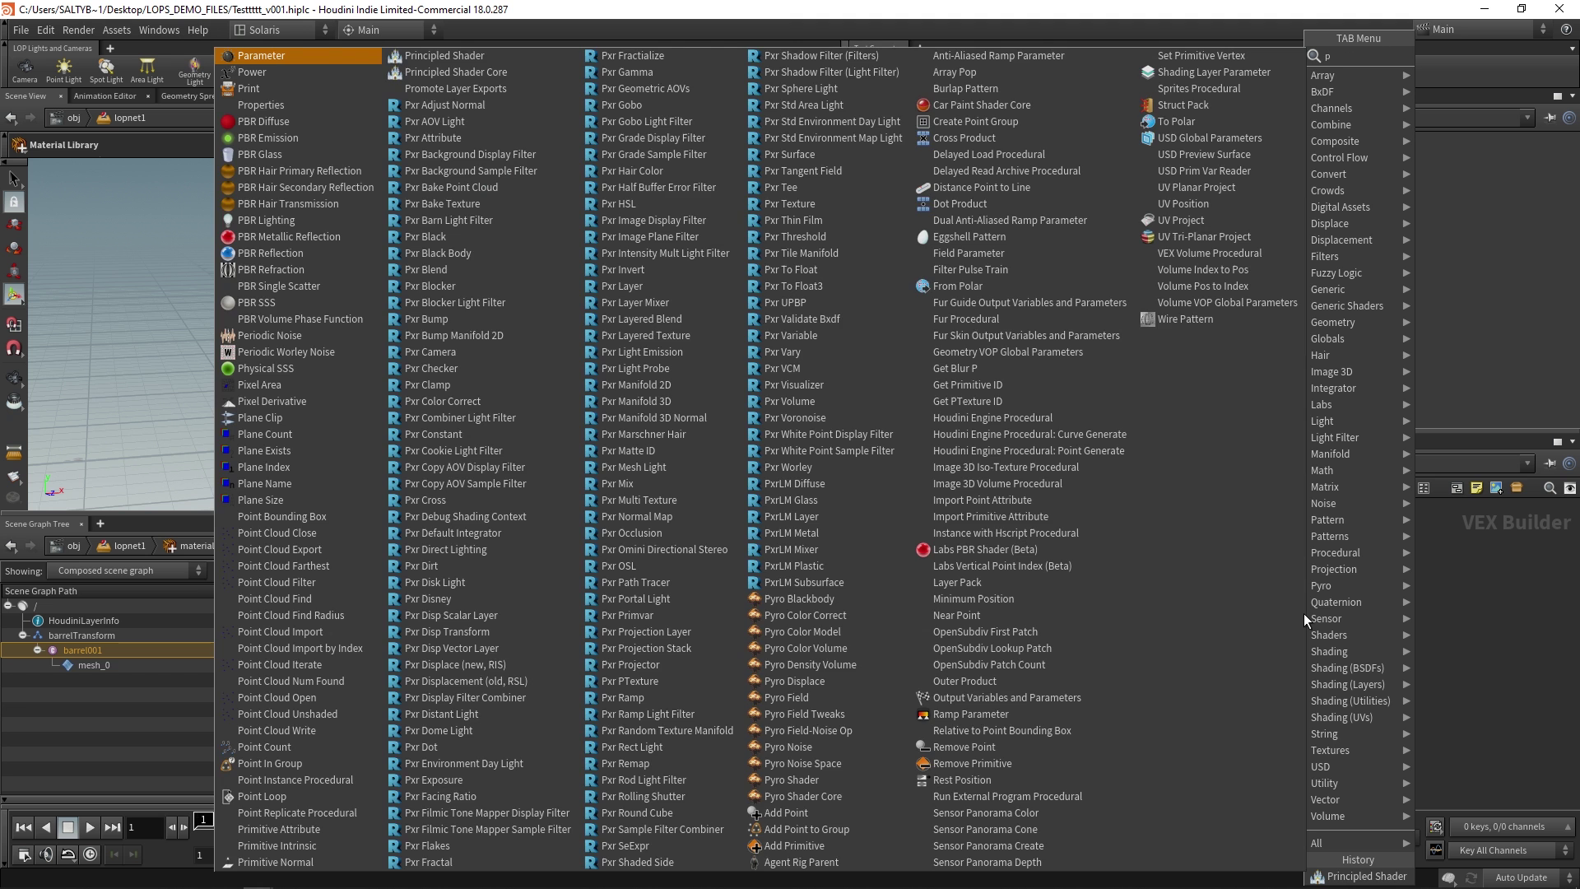
pyautogui.write('rinco')
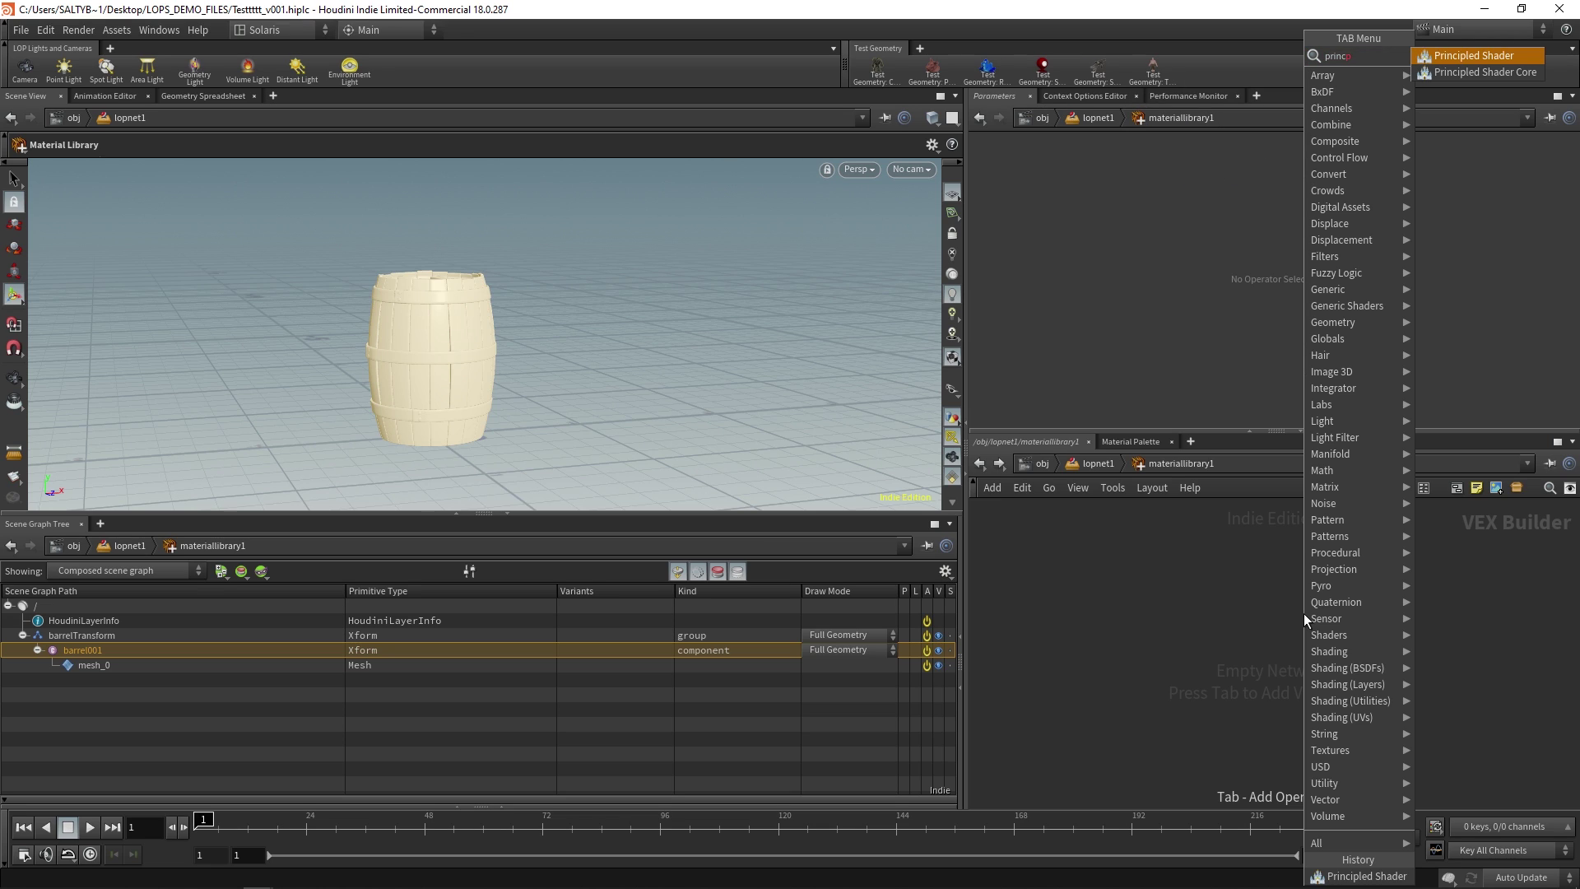
pyautogui.press('Return')
pyautogui.click(1304, 613)
pyautogui.moveTo(1303, 614); pyautogui.dragTo(1235, 599)
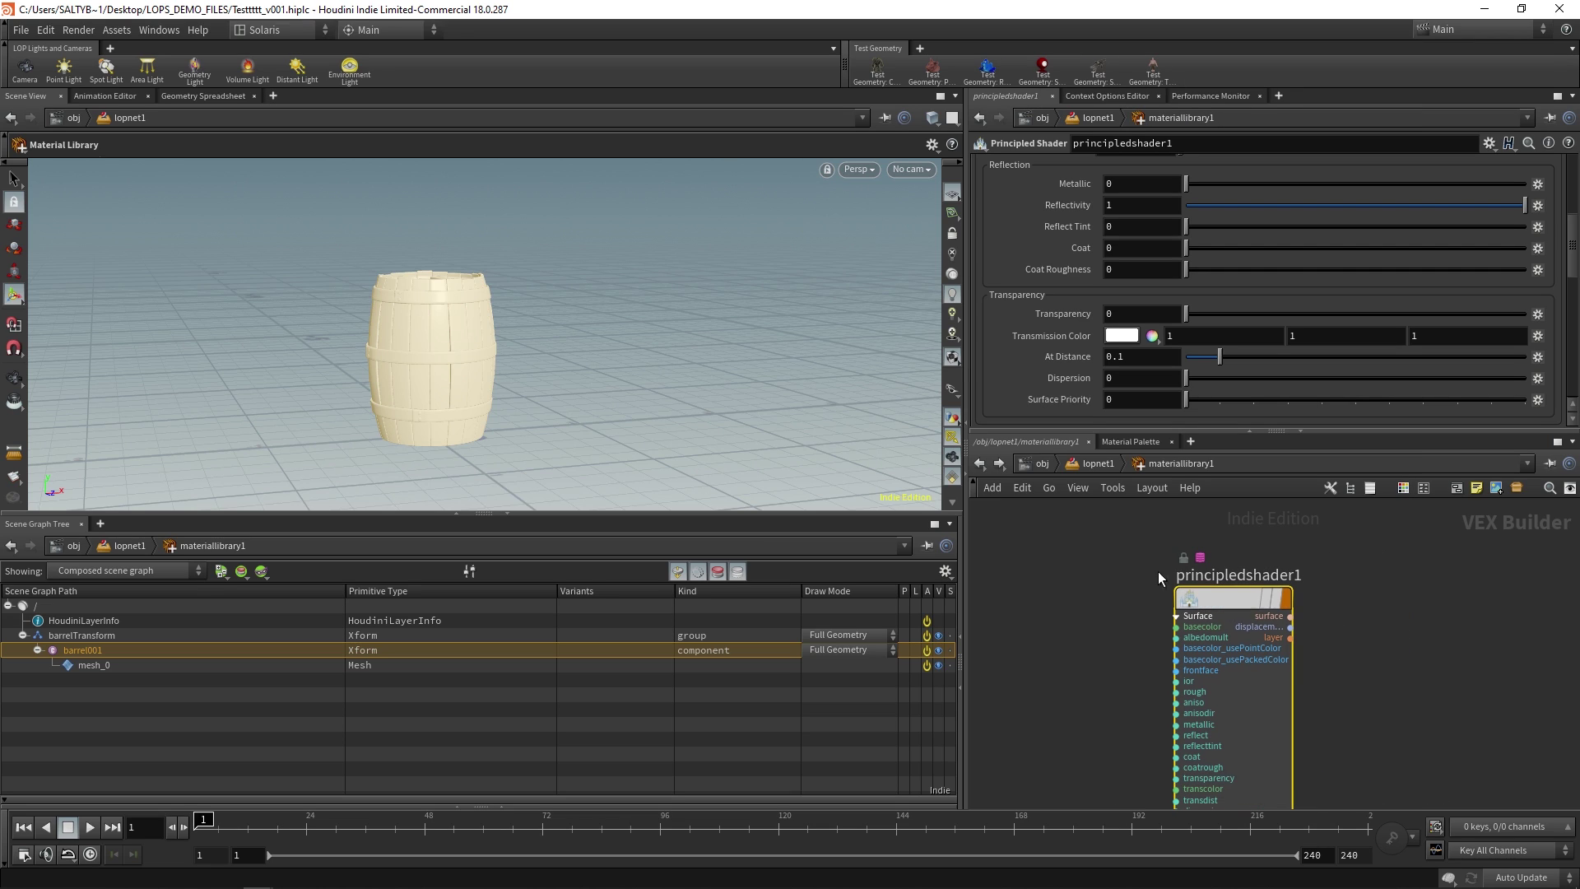
# Set the principled shader's base color to white with values 1, 1, 1
pyautogui.scroll(5, 1529, 233)
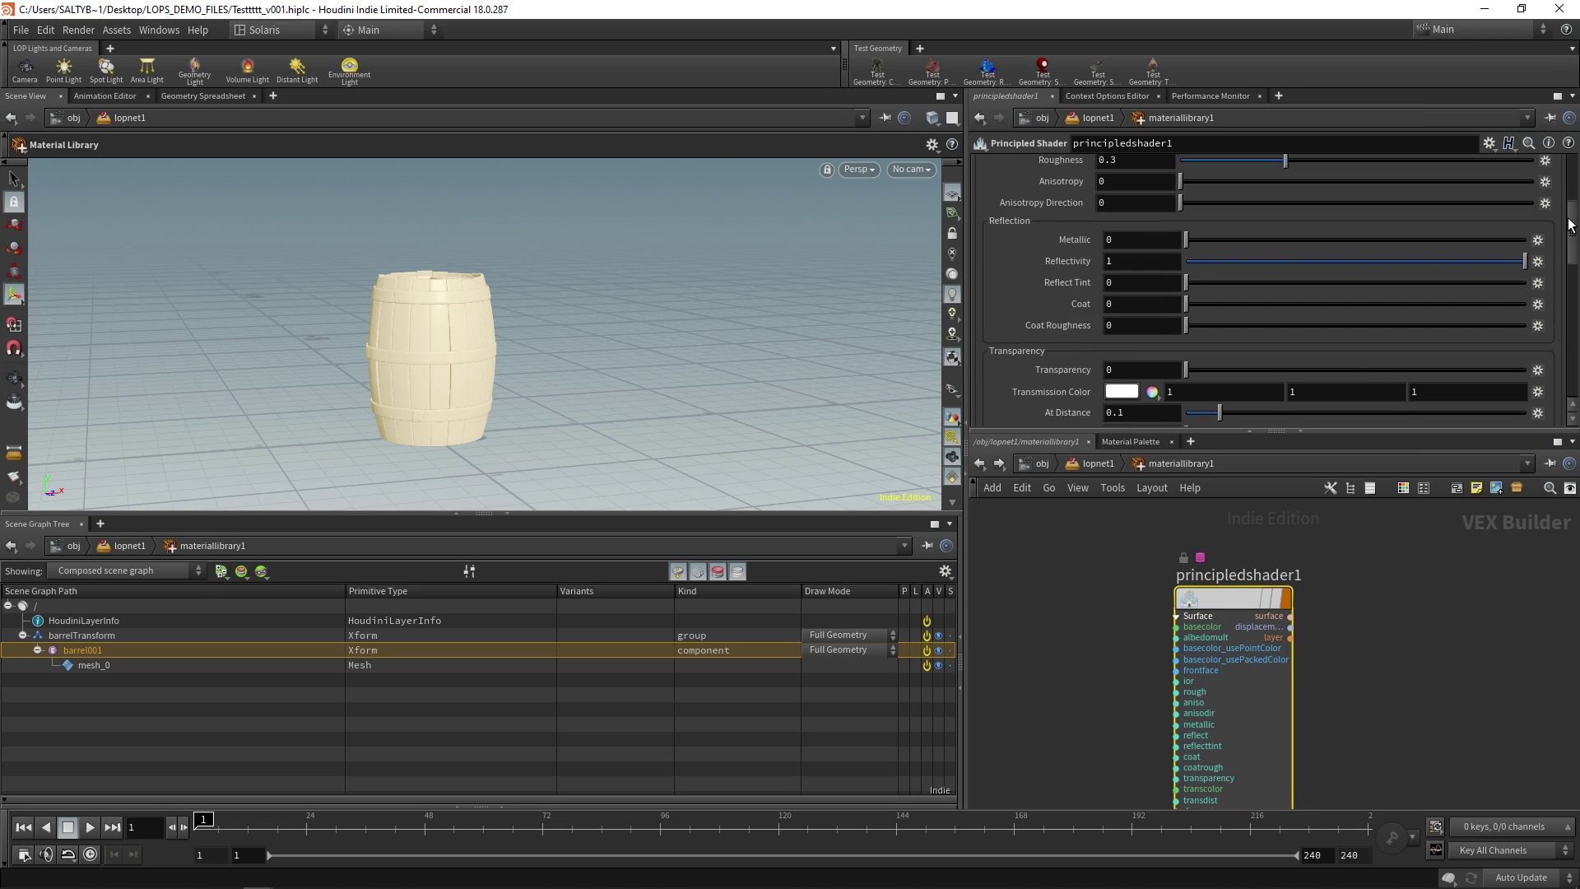
pyautogui.click(1185, 204)
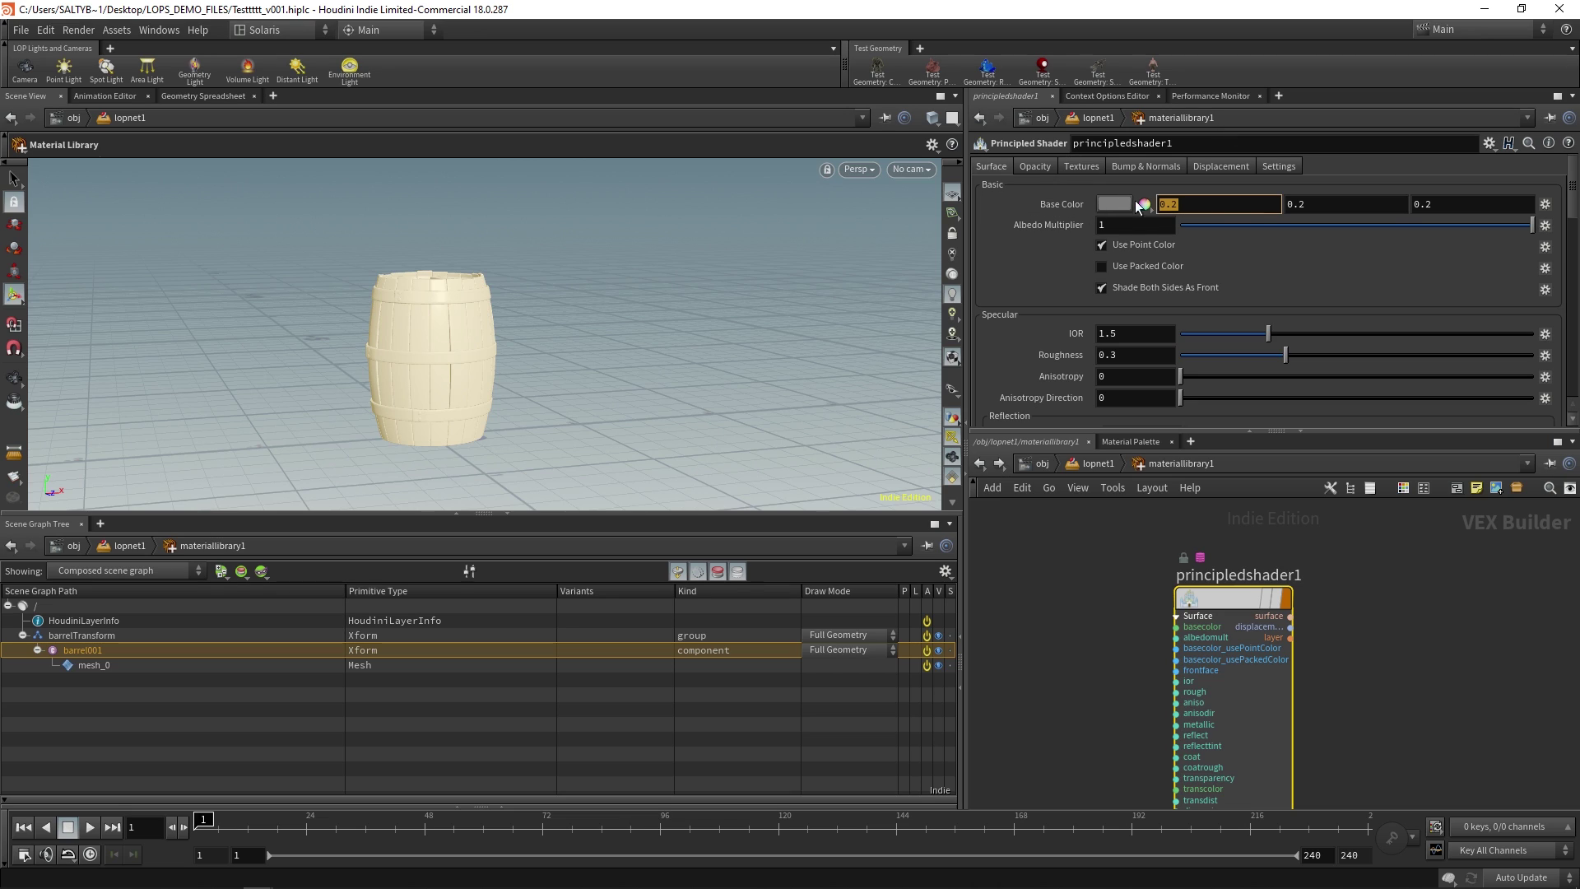
pyautogui.write('1')
pyautogui.press('Tab')
pyautogui.write('1')
pyautogui.press('Tab')
pyautogui.write('1')
pyautogui.click(1297, 198)
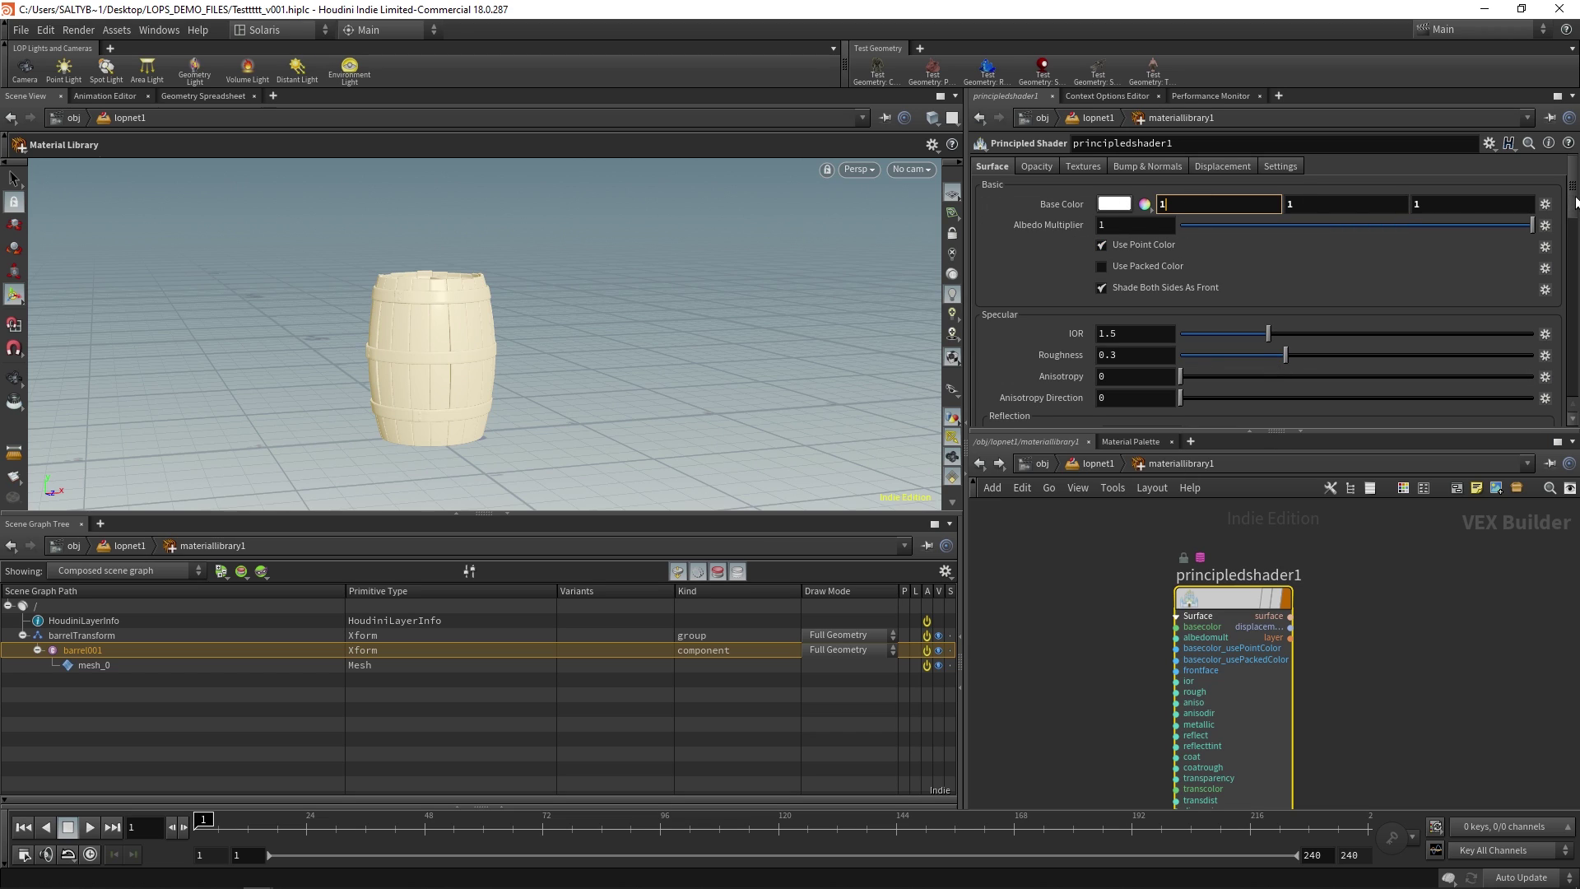
# Set the shader's roughness to 1 and its metallic value to 1
pyautogui.scroll(-3, 1567, 223)
pyautogui.click(1125, 265)
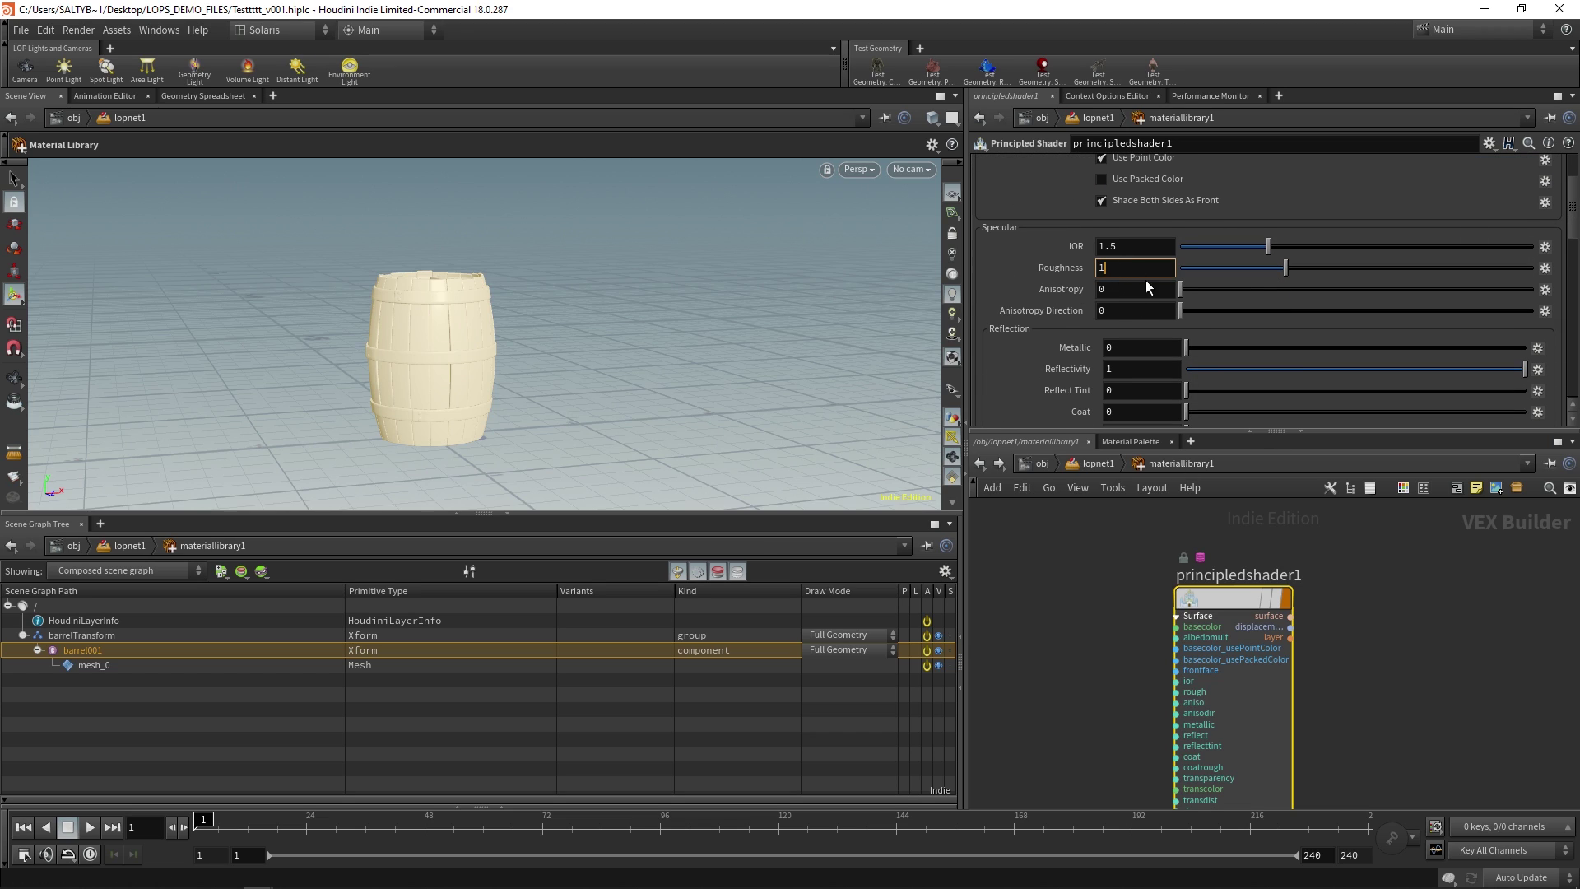
pyautogui.write('1')
pyautogui.click(1157, 347)
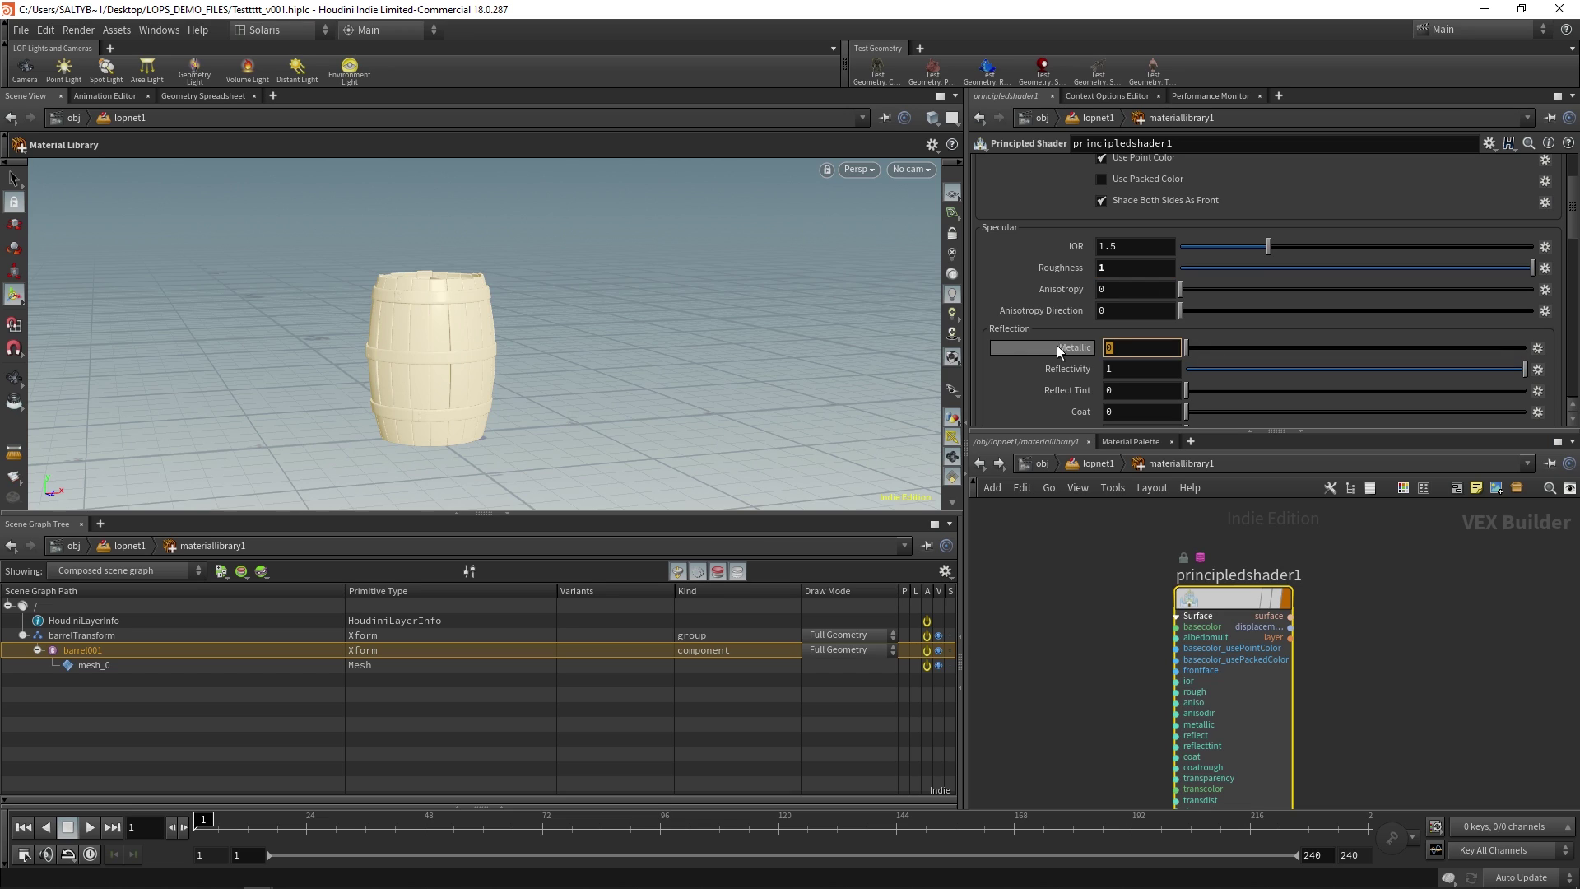
pyautogui.write('1')
pyautogui.press('Return')
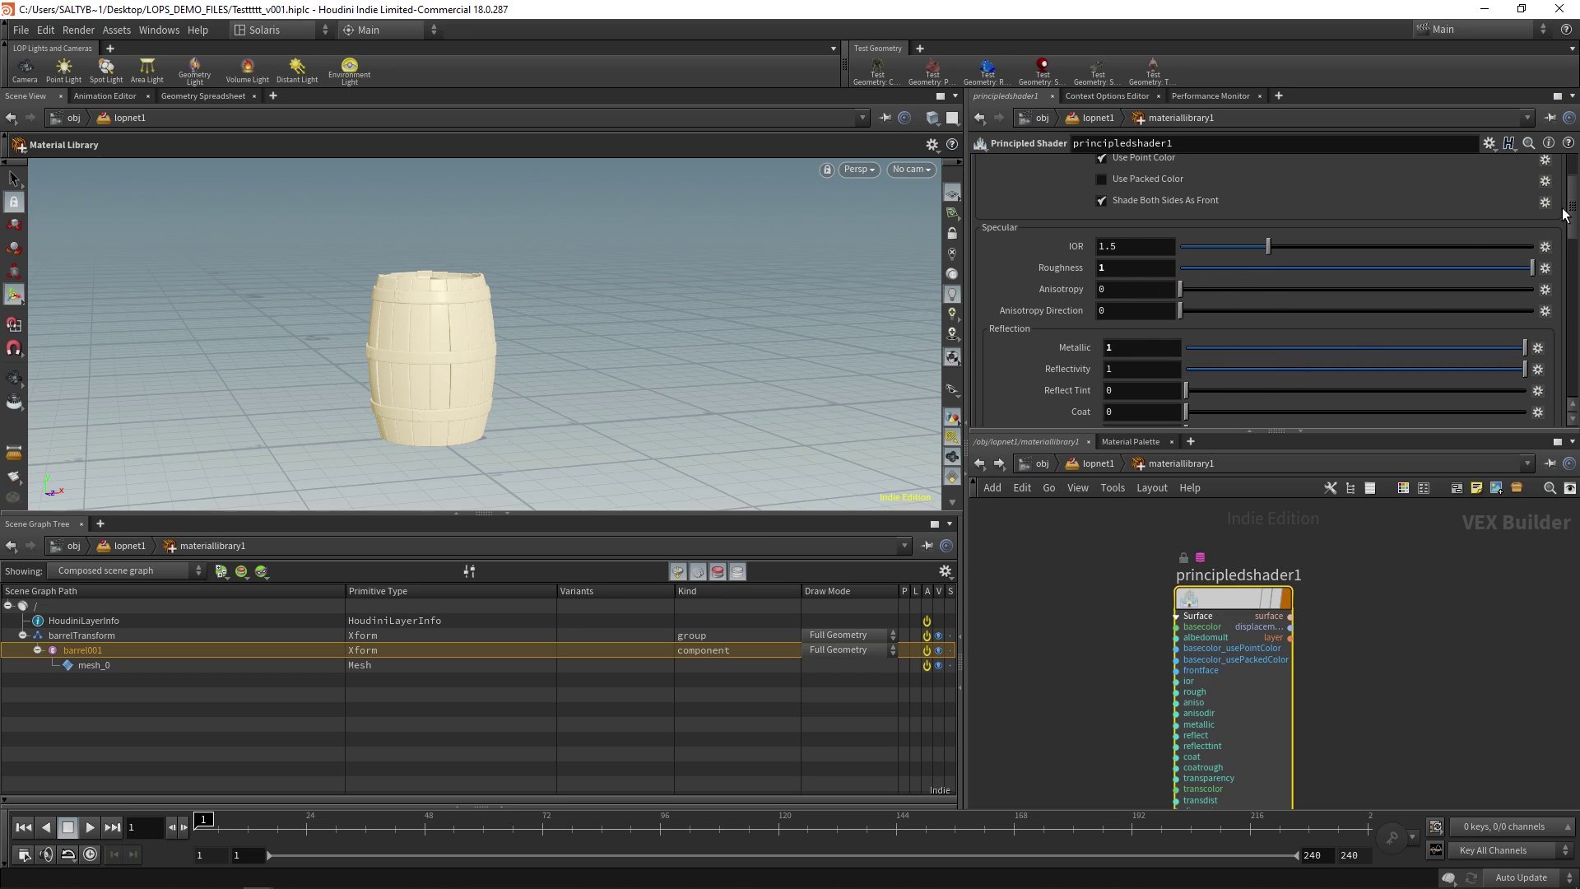
# Enable the base color texture and load the repacked_BarrelWithLid_UV_<UDIM>_BaseColor image from the repacked_BarrelWithLid folder
pyautogui.scroll(3, 1268, 271)
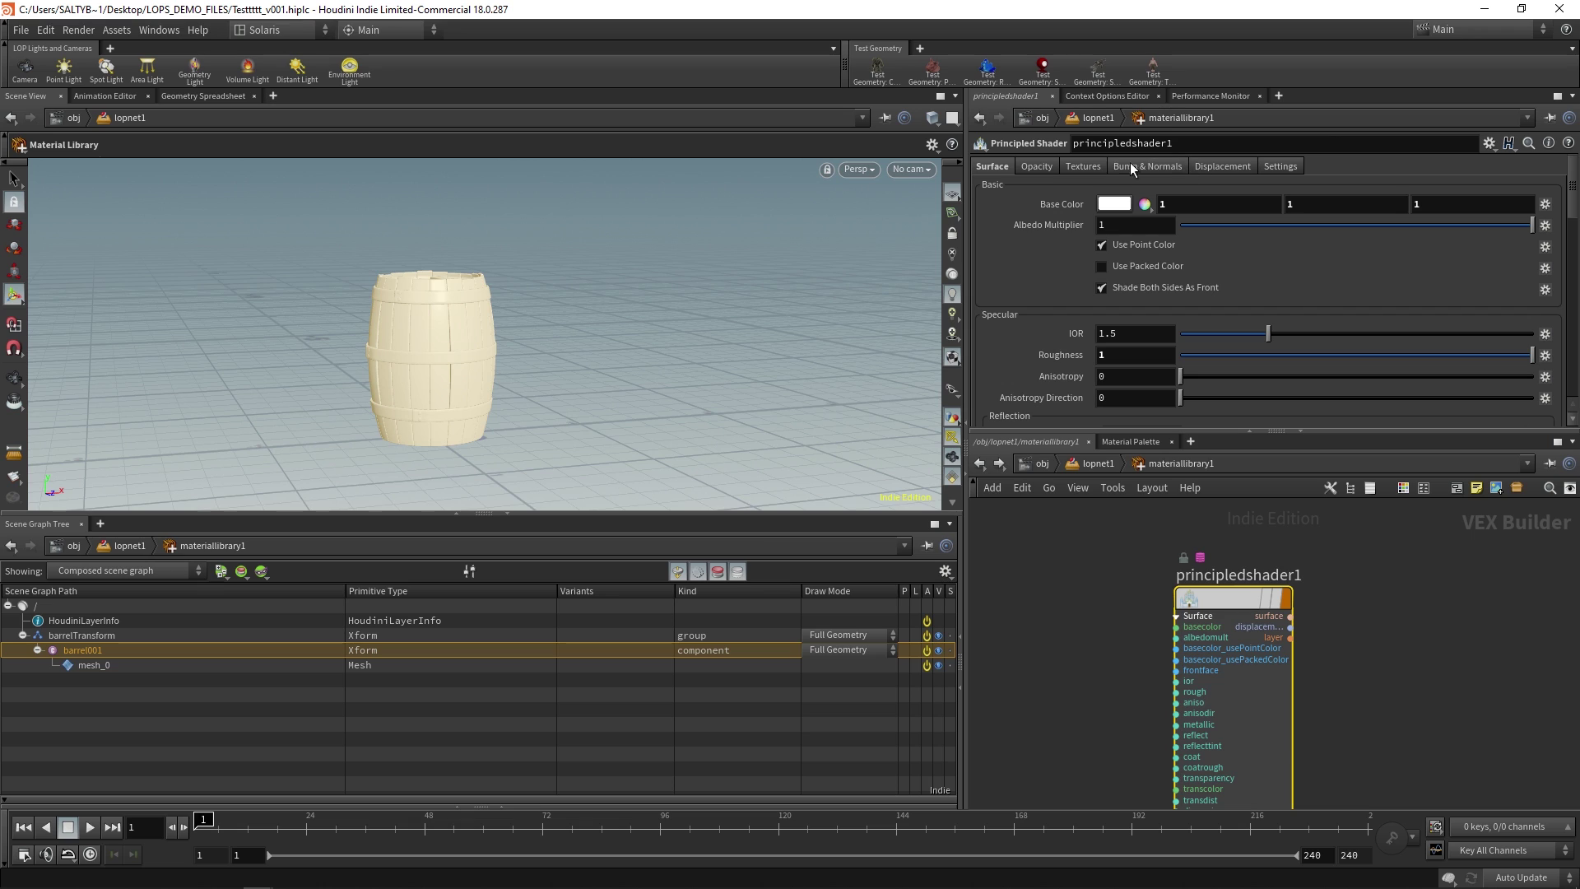
pyautogui.click(1084, 166)
pyautogui.click(1138, 199)
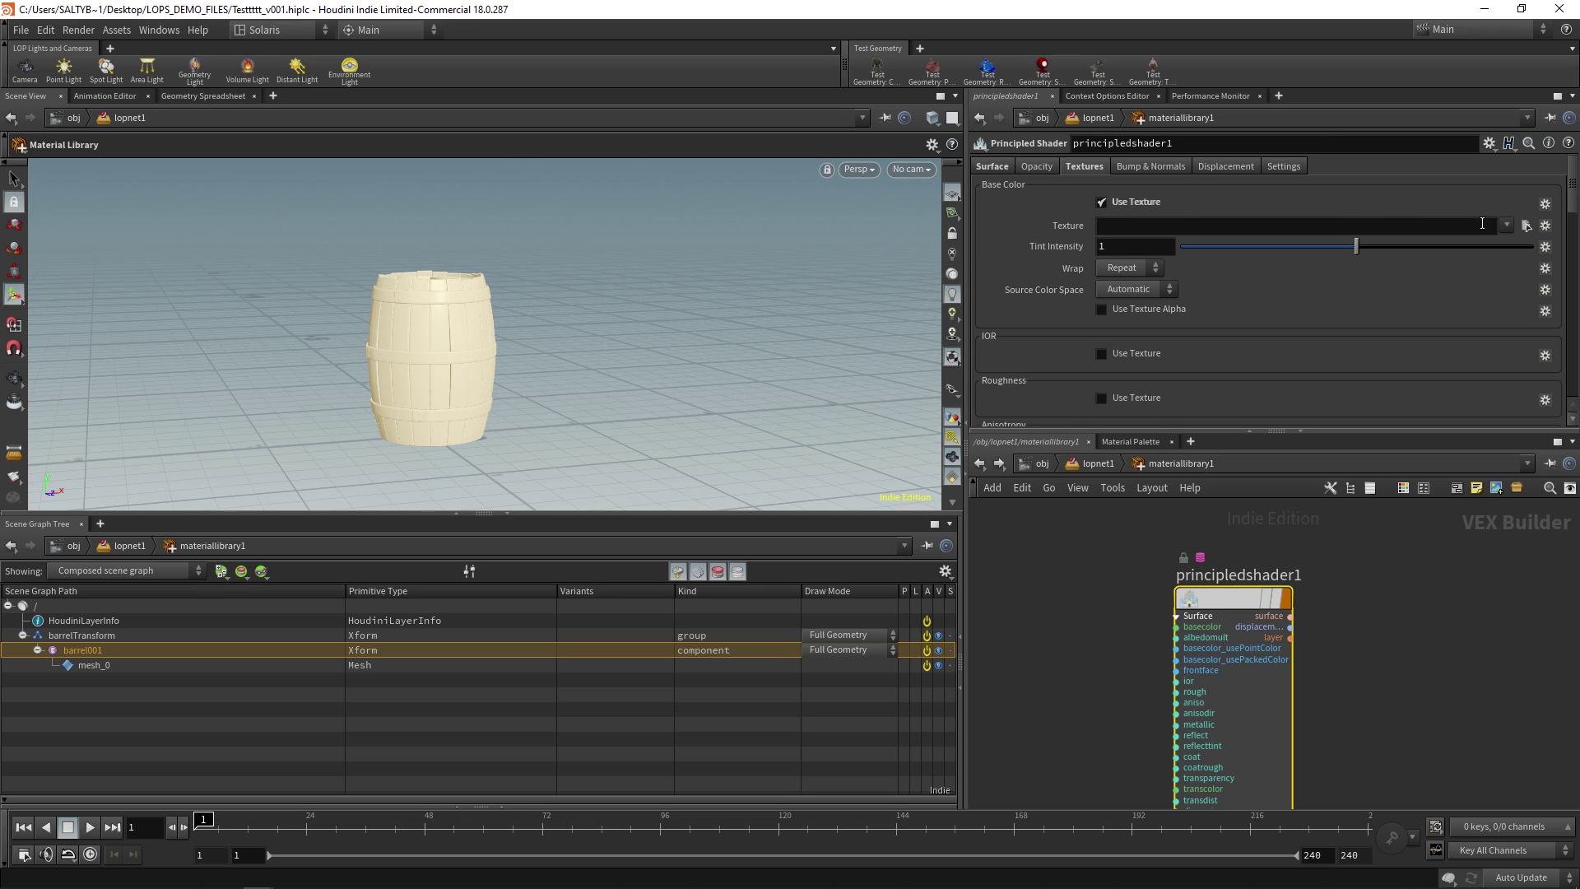
pyautogui.click(1527, 225)
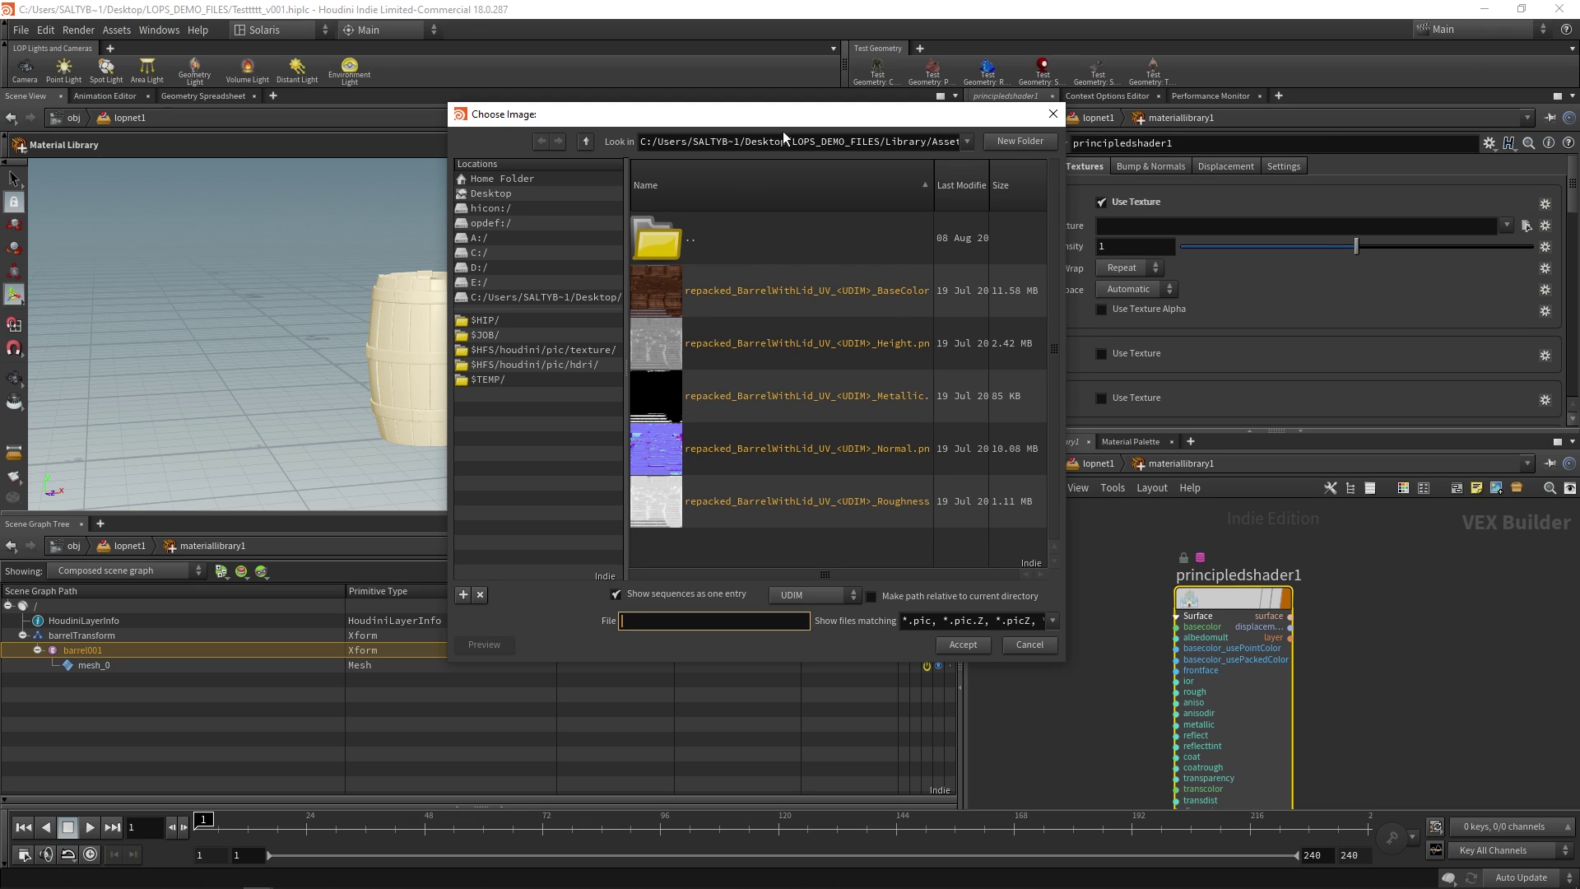
pyautogui.click(729, 334)
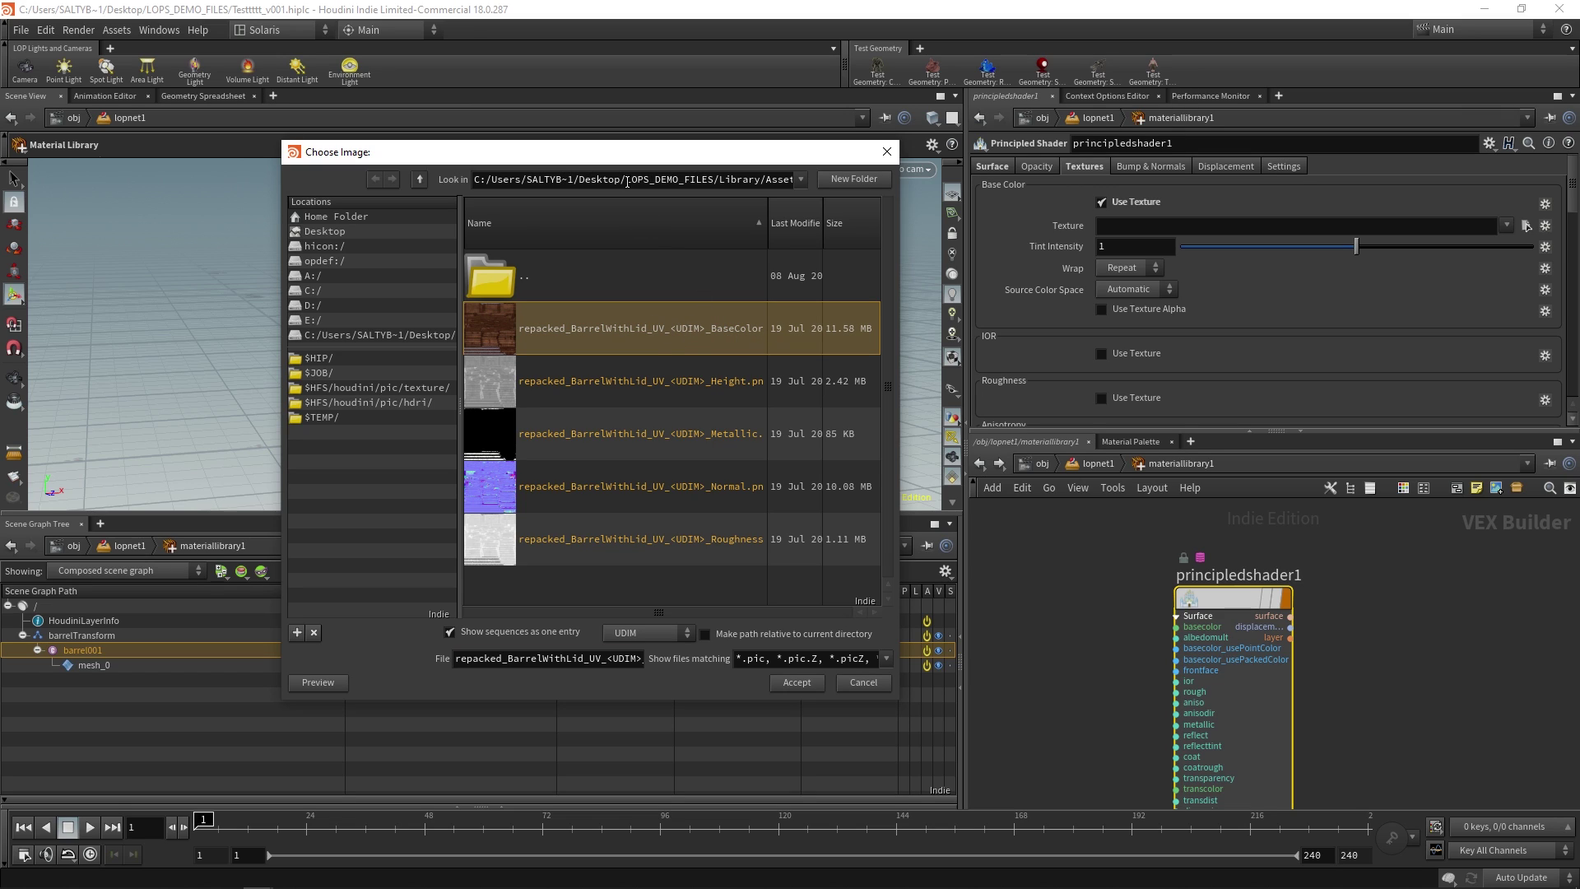
pyautogui.moveTo(625, 180); pyautogui.dragTo(822, 185)
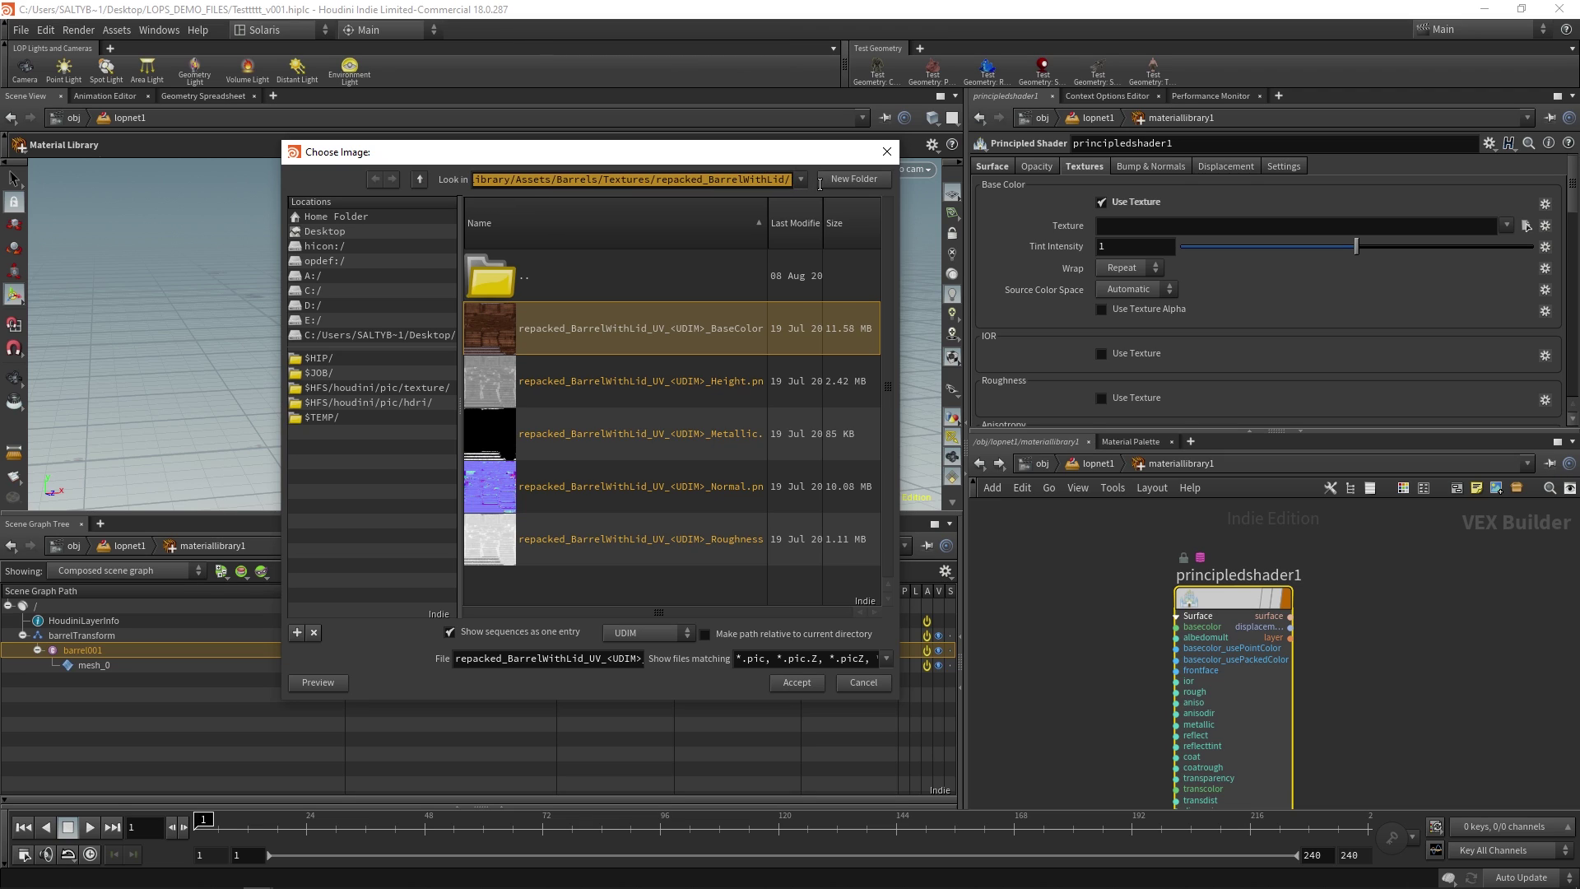
pyautogui.click(726, 180)
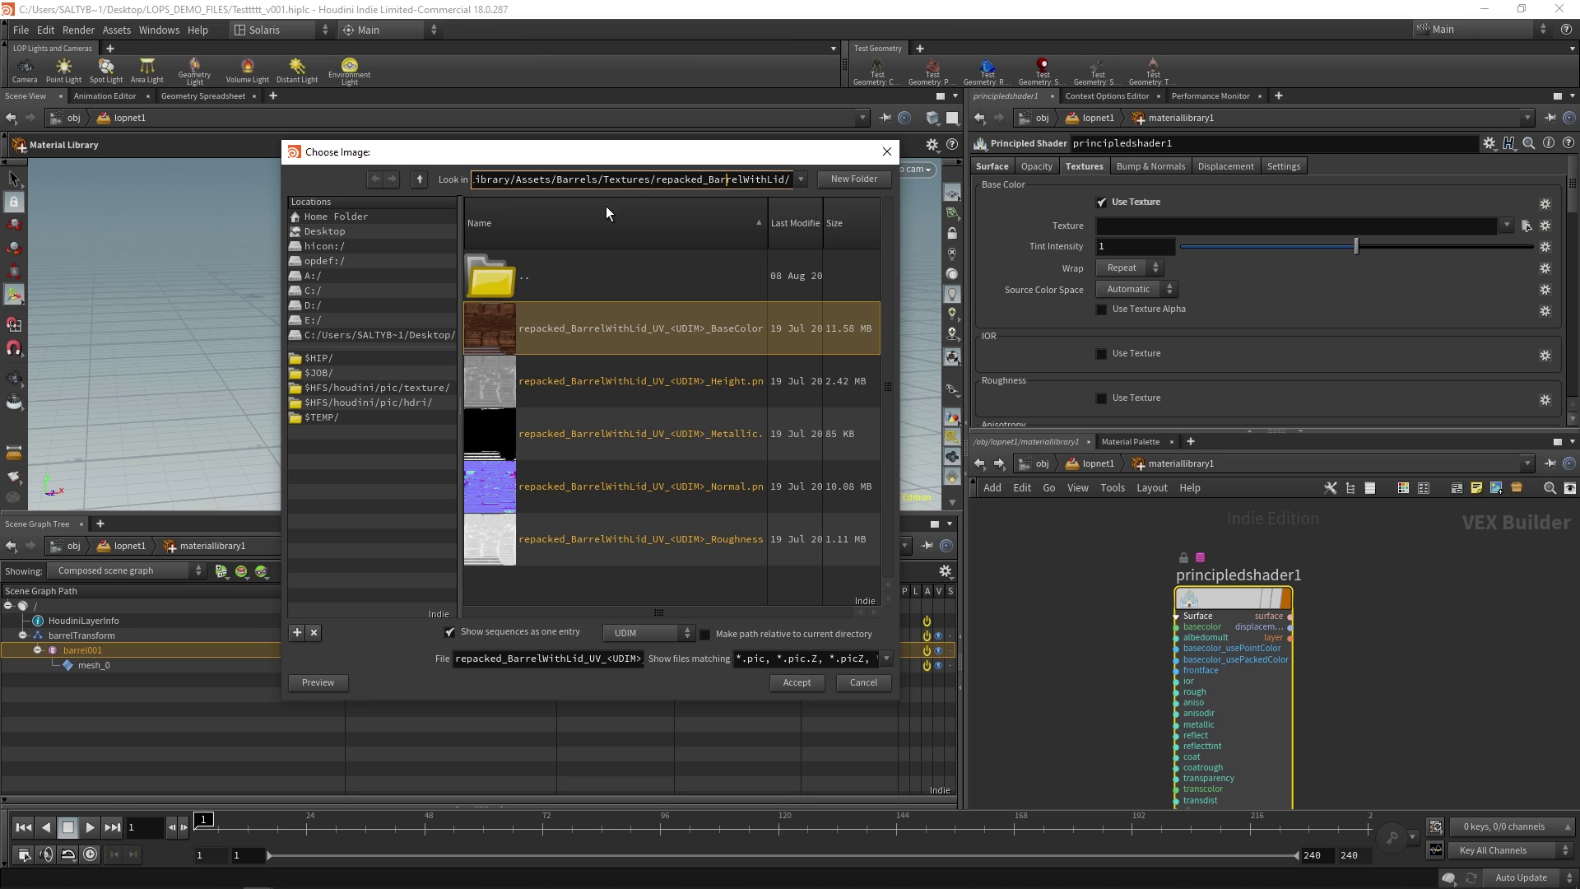
pyautogui.click(654, 635)
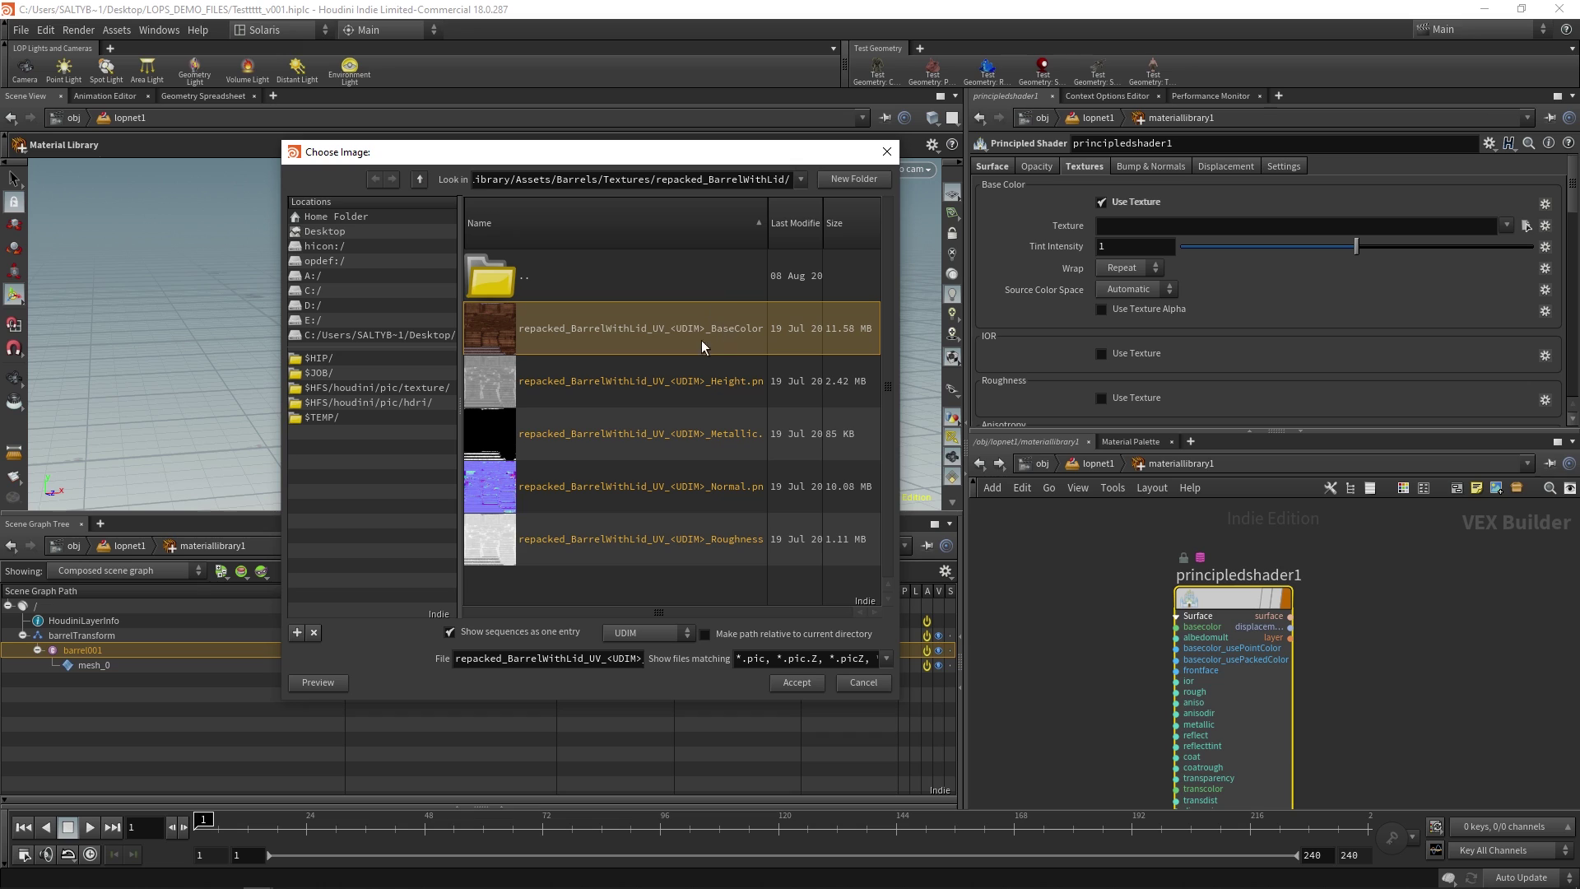
pyautogui.click(798, 683)
# Enable the roughness texture and load the repacked_BarrelWithLid_UV_<UDIM>_Roughness image
pyautogui.scroll(-3, 1481, 239)
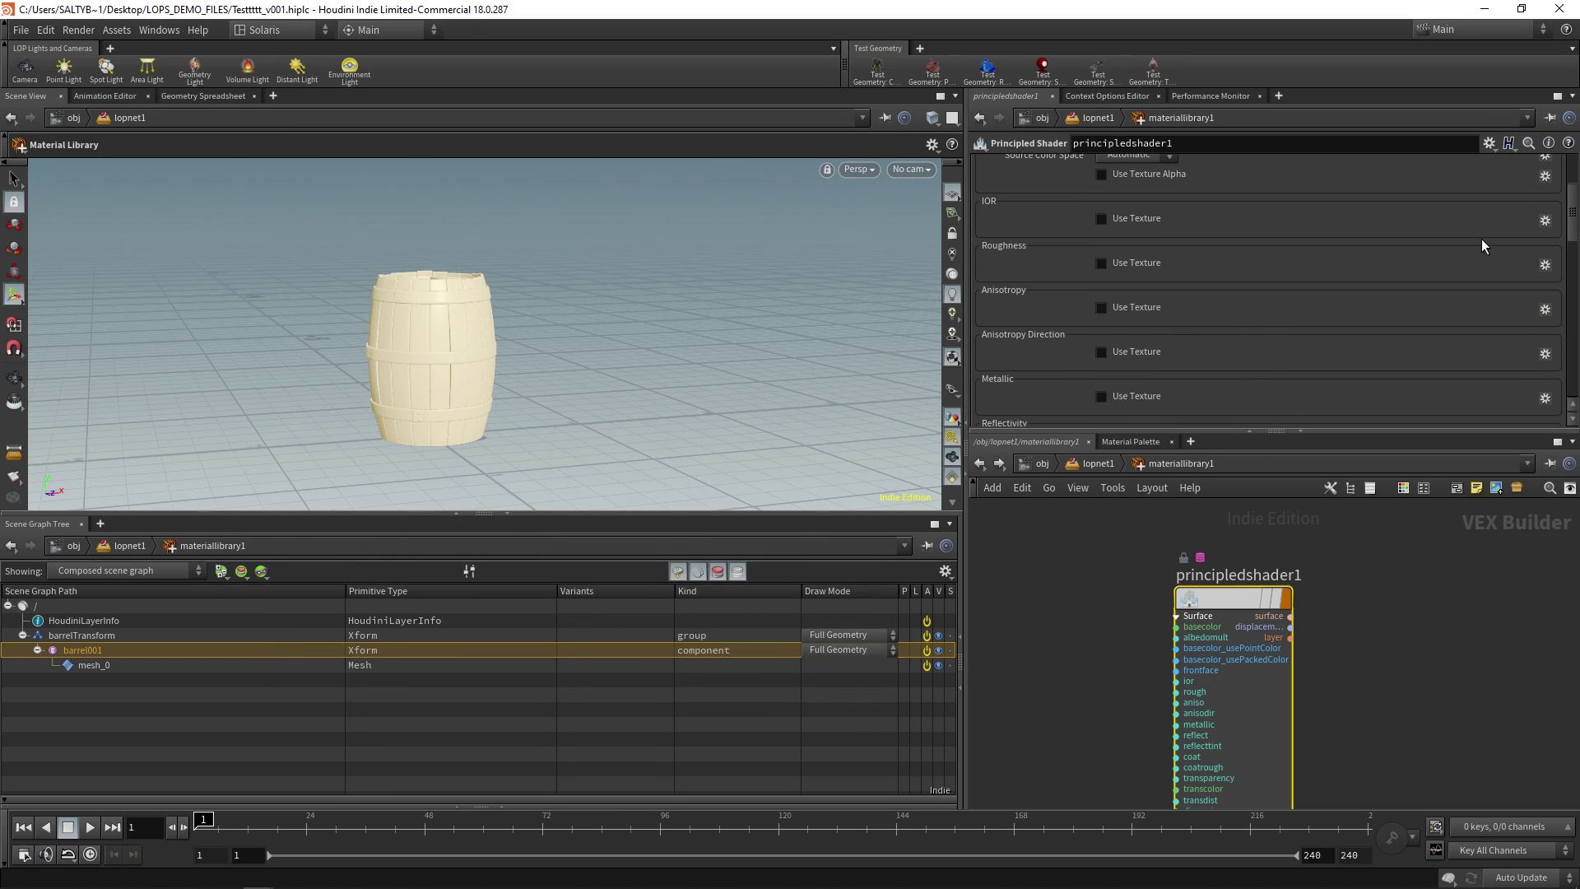
pyautogui.click(1101, 263)
pyautogui.click(1526, 280)
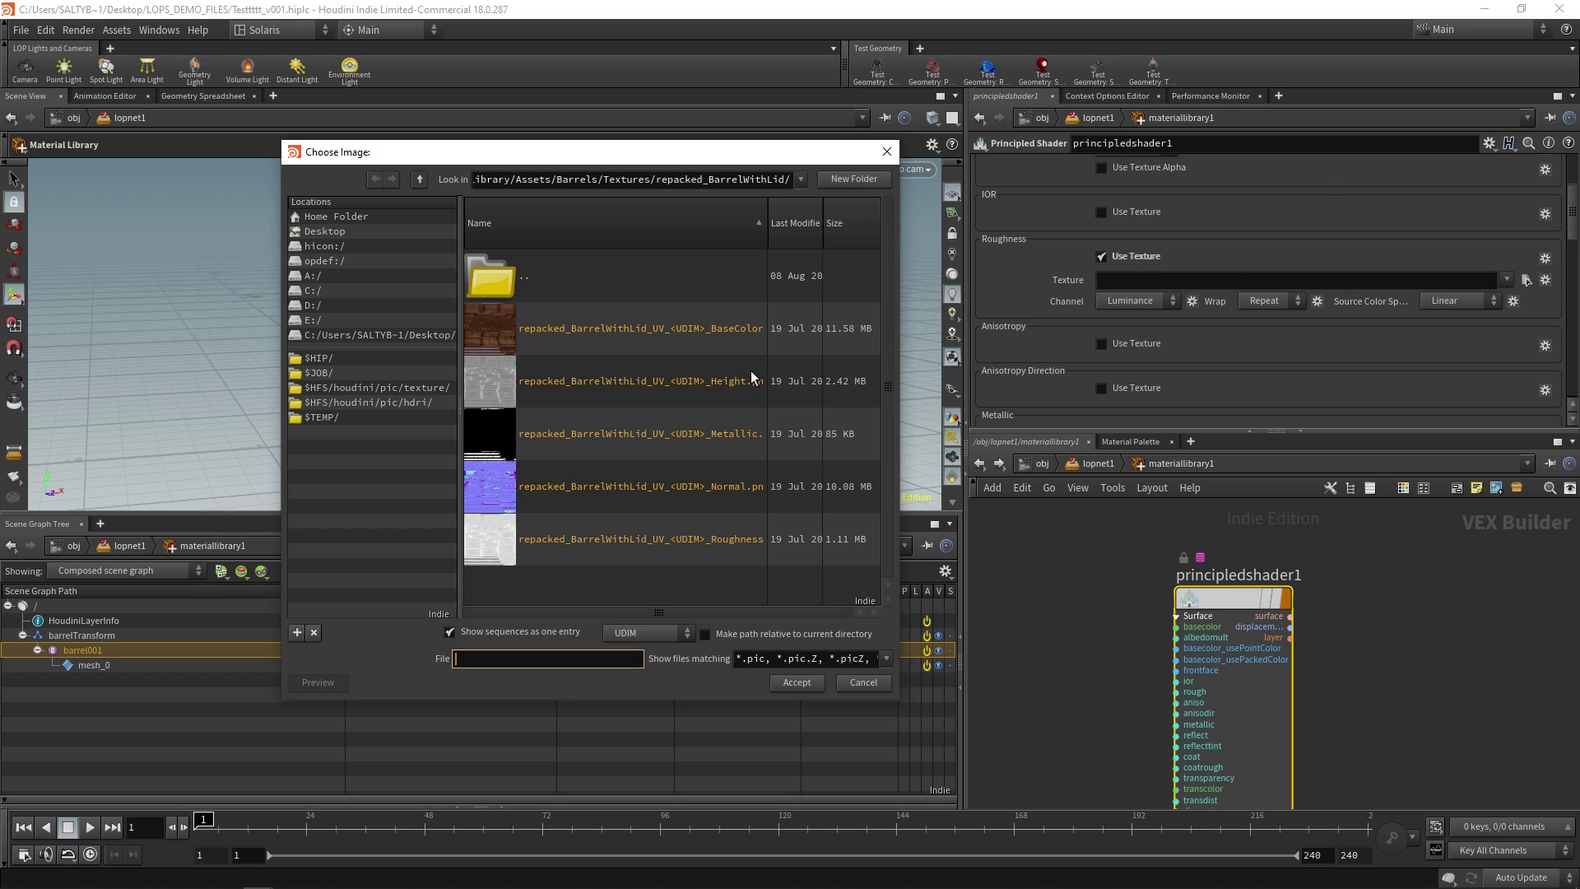
pyautogui.click(629, 395)
pyautogui.click(637, 535)
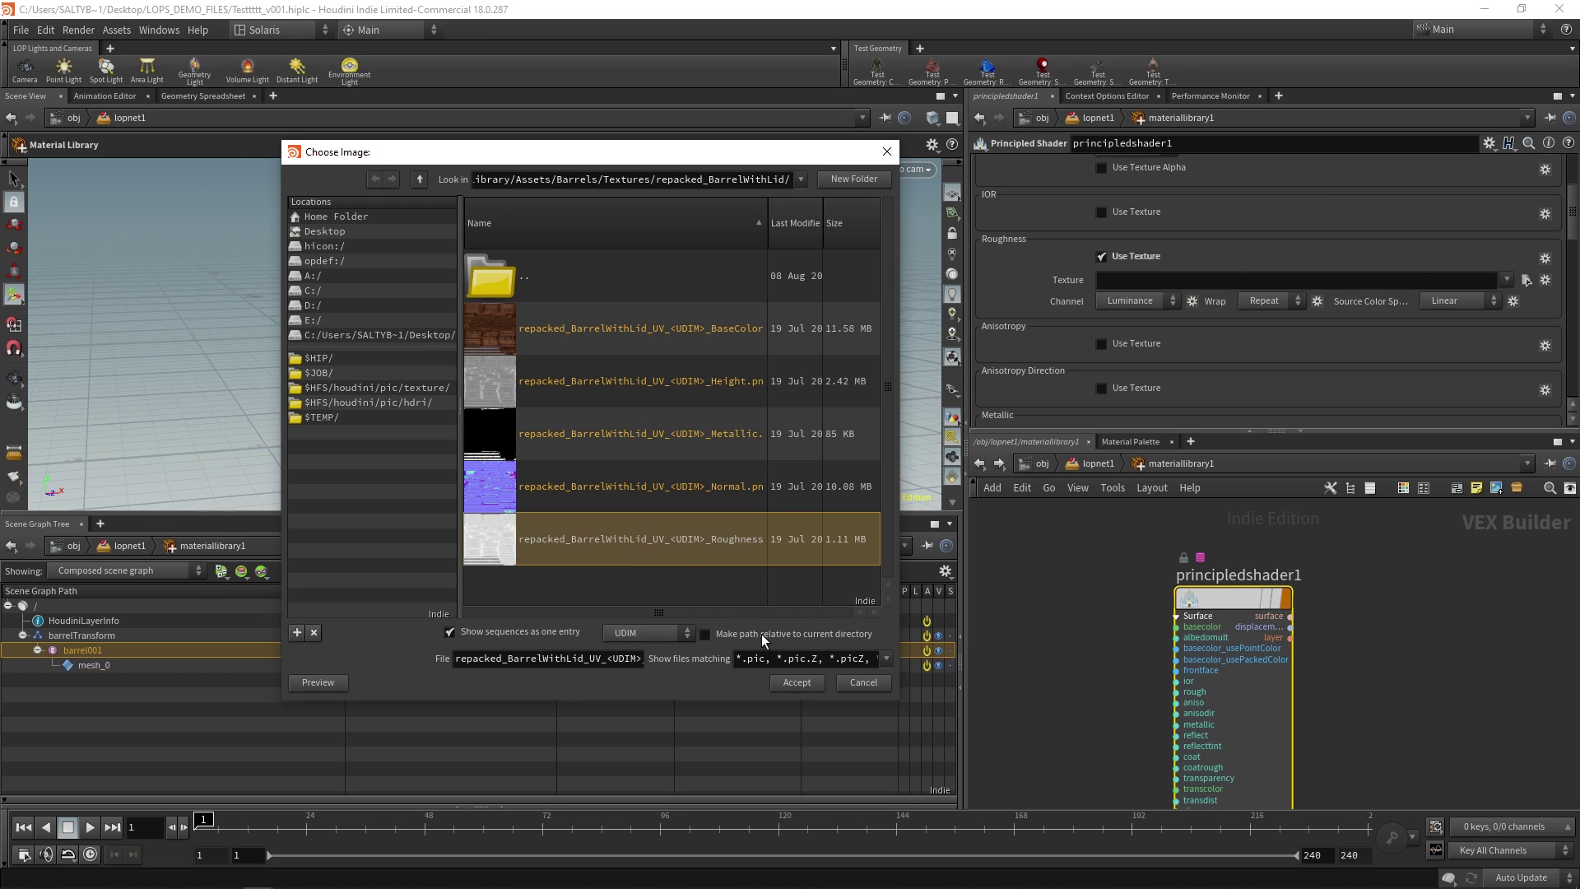
pyautogui.click(799, 681)
# Enable the metallic texture and load the repacked_BarrelWithLid_UV_<UDIM>_Metallic image
pyautogui.scroll(-3, 1133, 308)
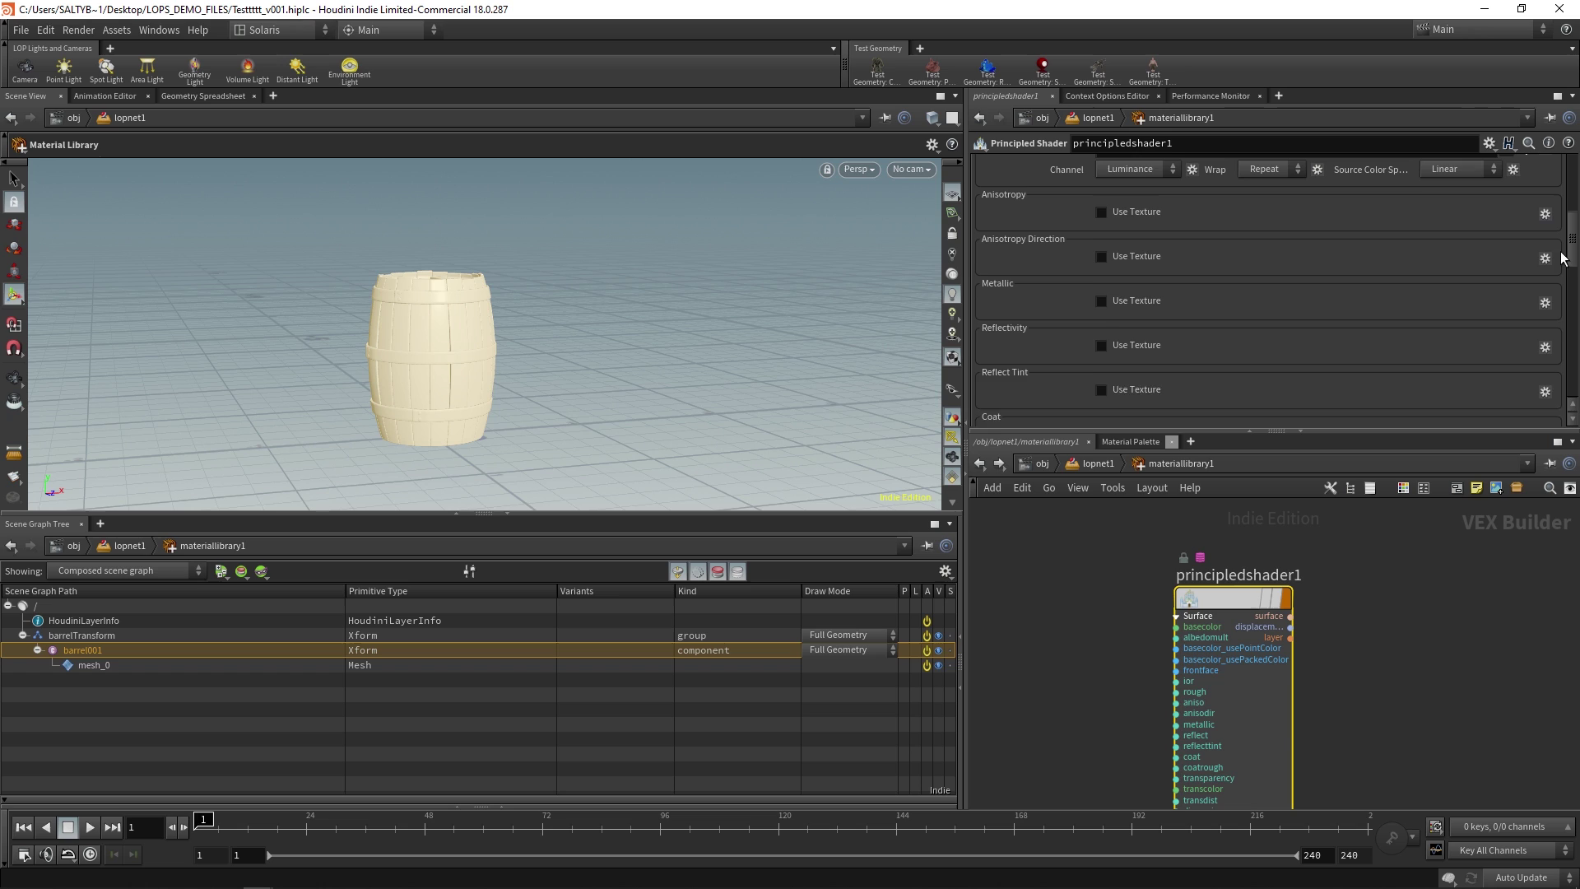
pyautogui.click(1135, 312)
pyautogui.click(1526, 324)
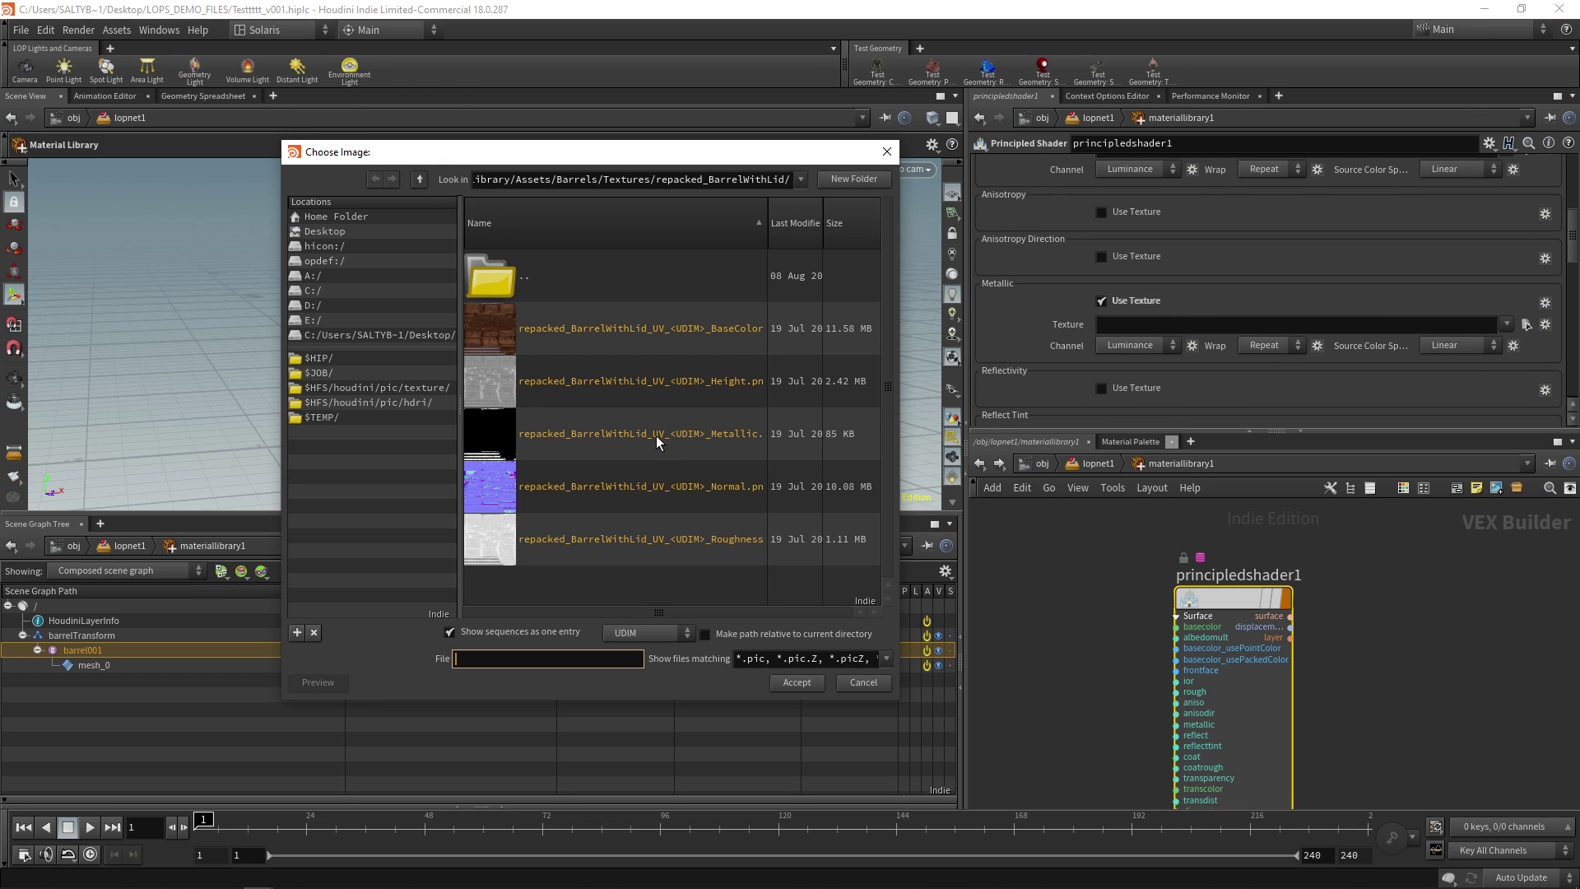
pyautogui.click(649, 451)
pyautogui.click(795, 683)
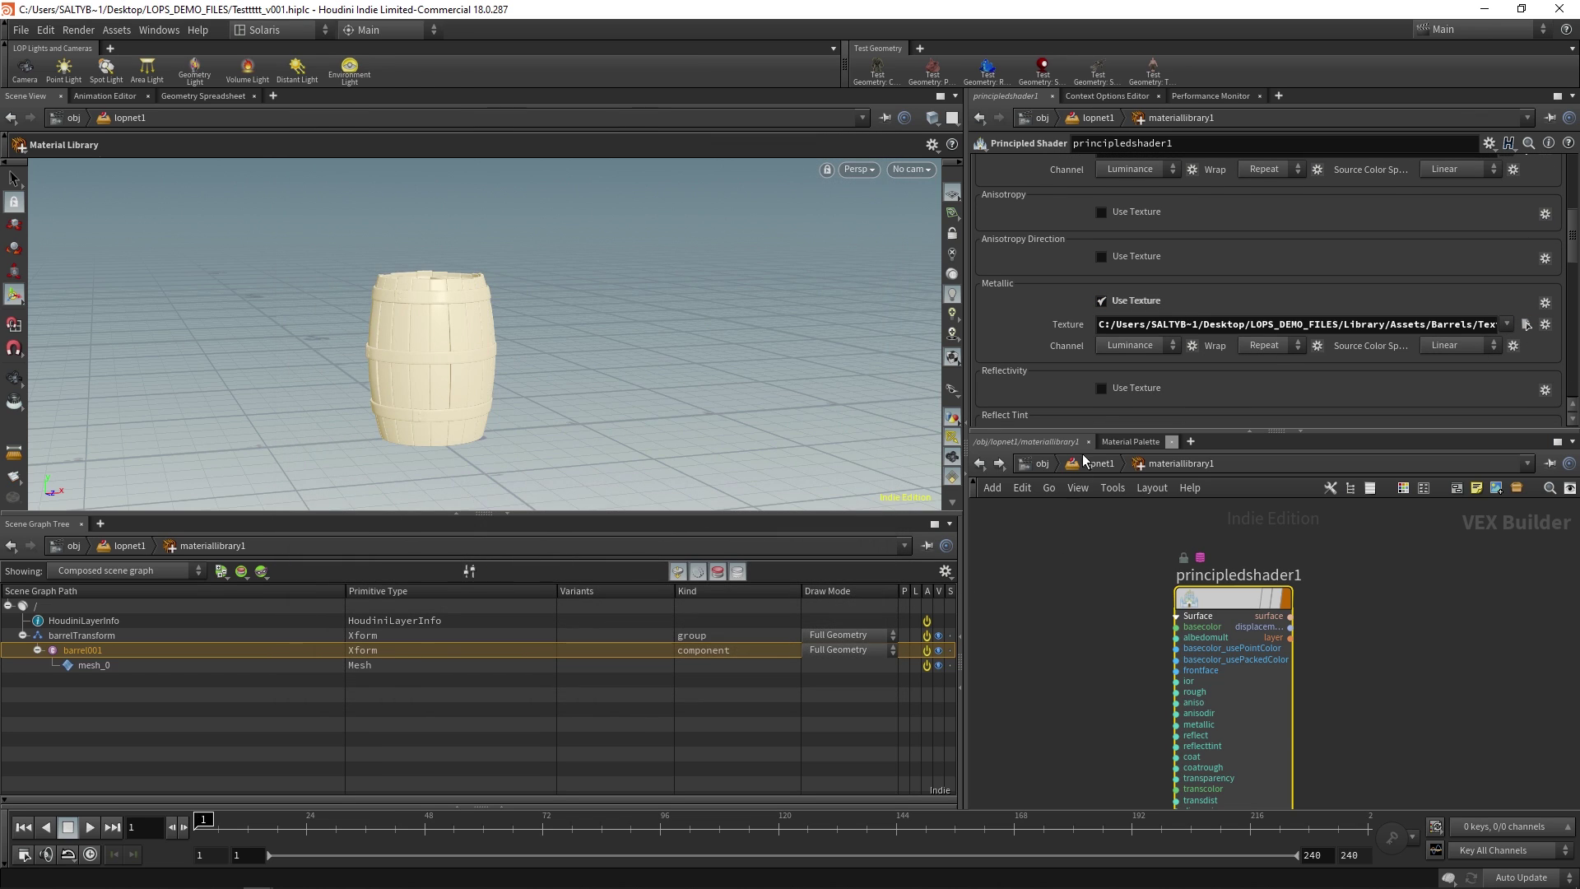
# Rename the principled shader to barrel_mat and auto-fill the materials of the parent material library
pyautogui.doubleClick(1252, 556)
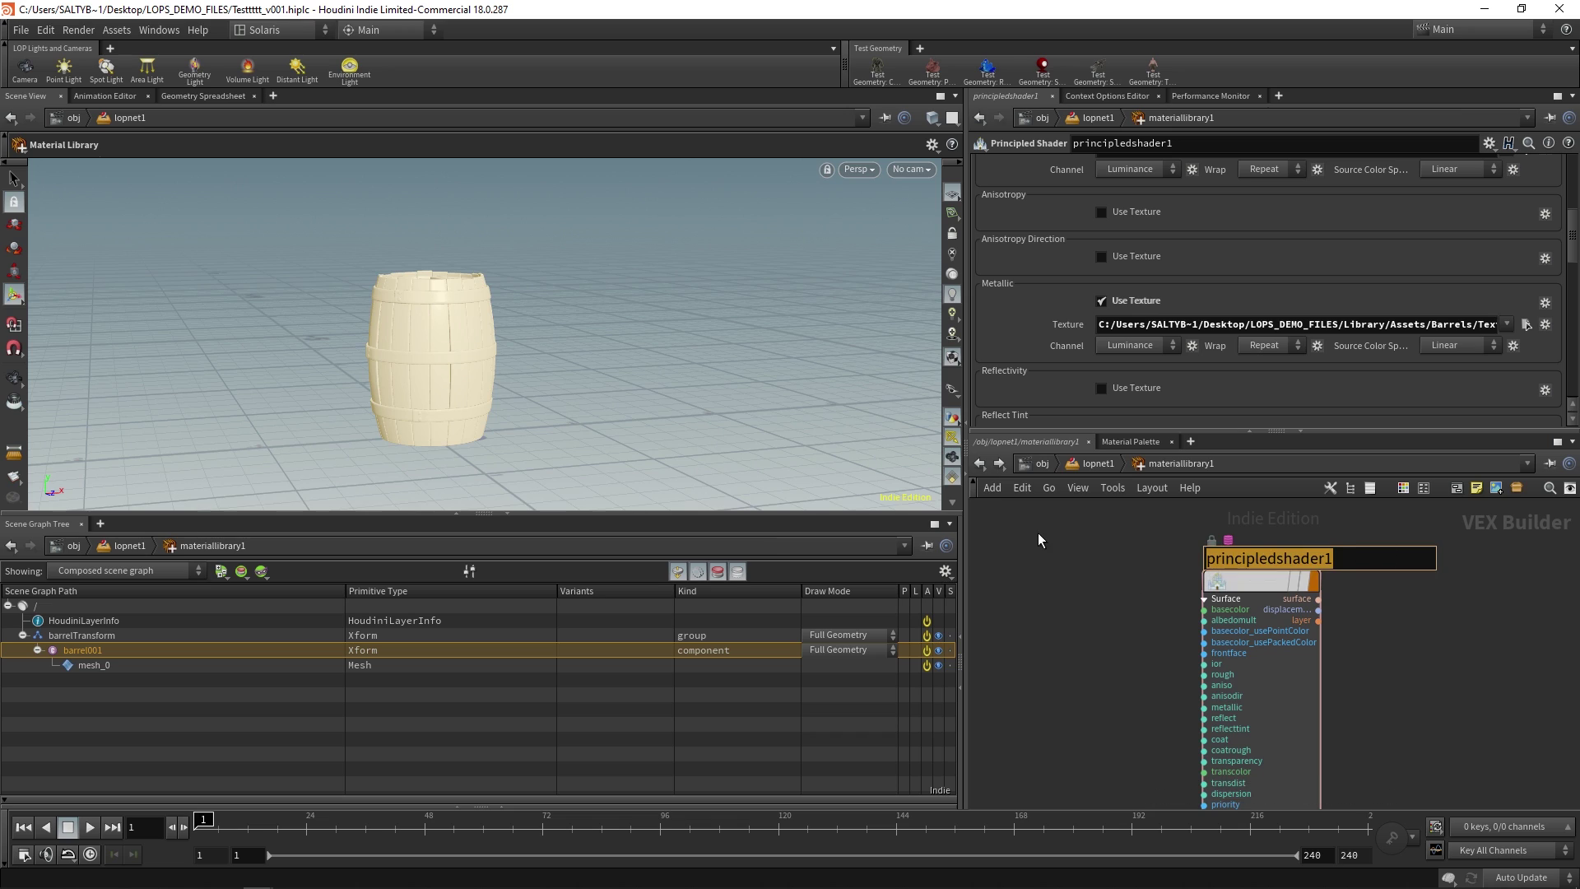
pyautogui.write('barrel_mat')
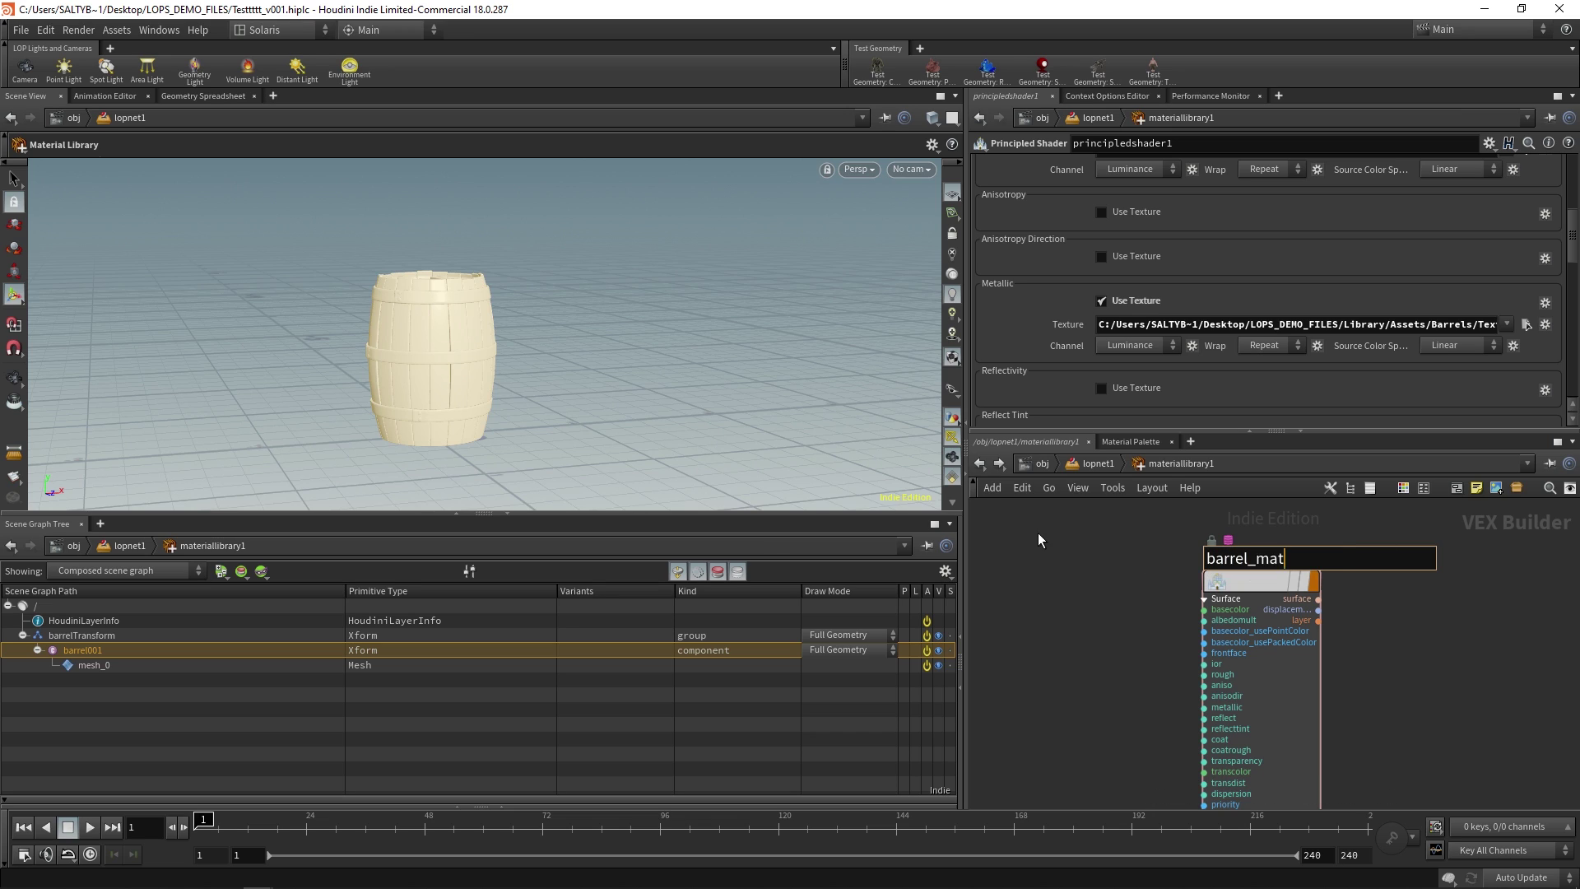
pyautogui.press('Return')
pyautogui.click(1082, 465)
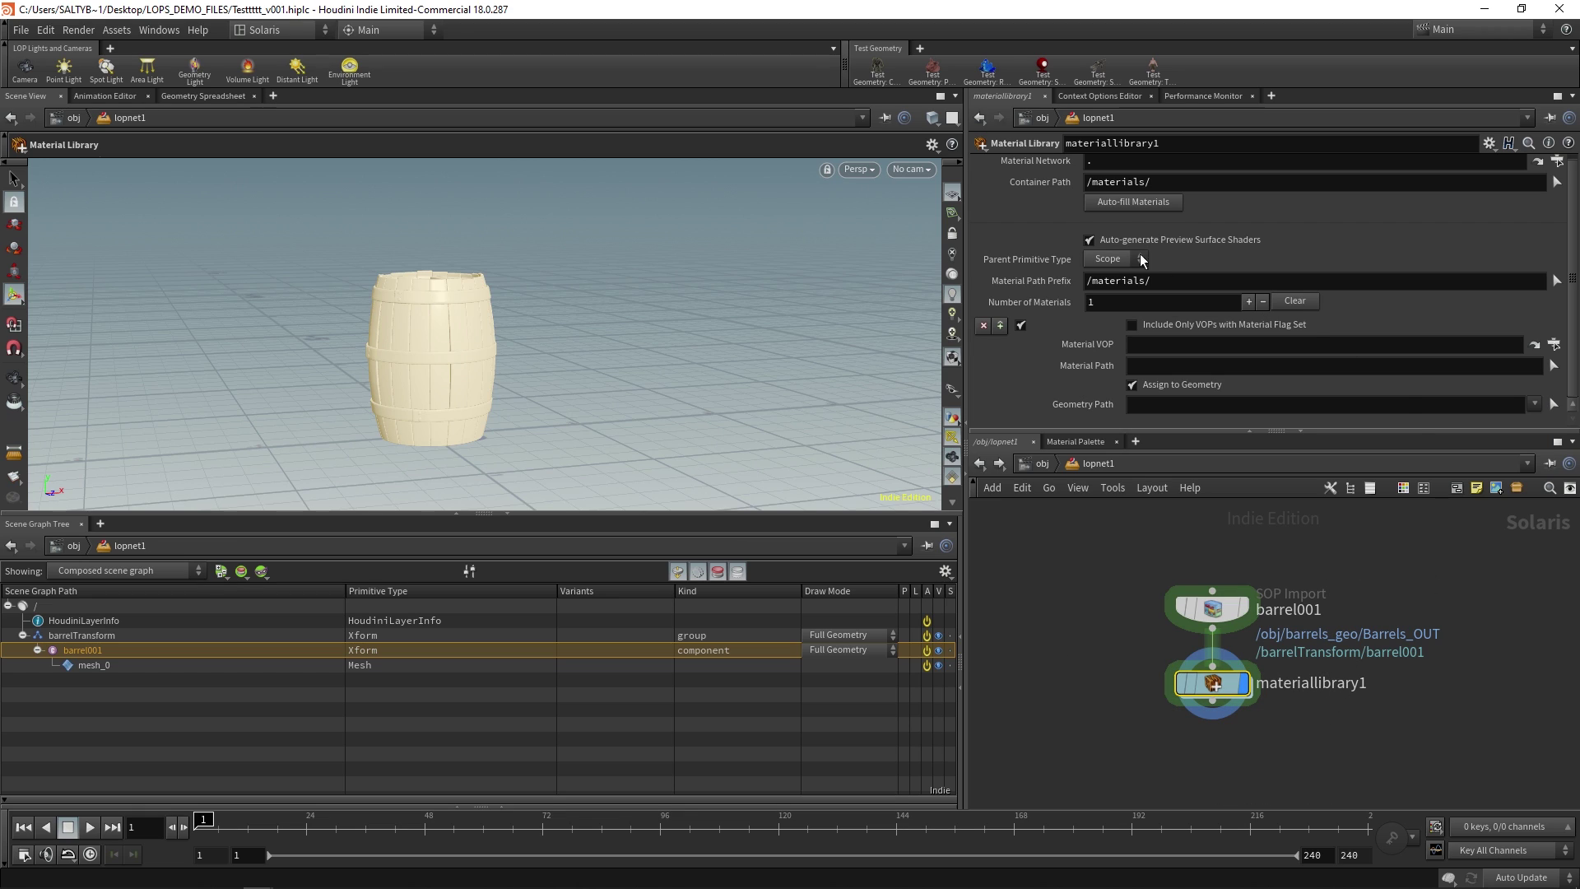
pyautogui.click(1129, 202)
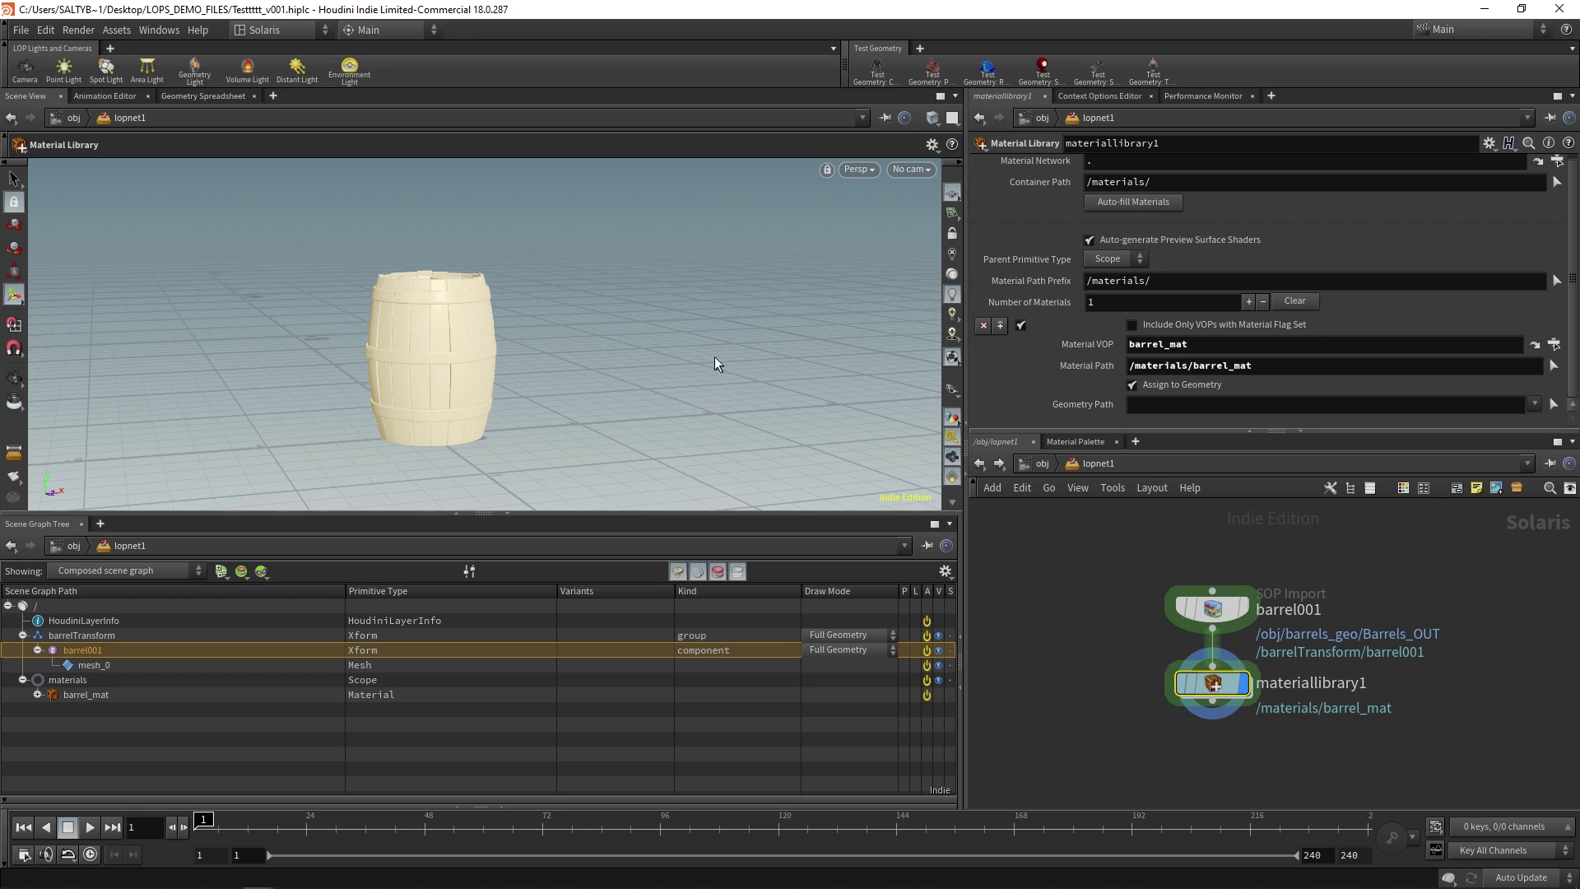
# Assign barrel_mat to the barrel001 primitive by setting the material's geometry path to /barrelTransform/barrel001
pyautogui.moveTo(1099, 675); pyautogui.dragTo(1129, 670, button='middle')
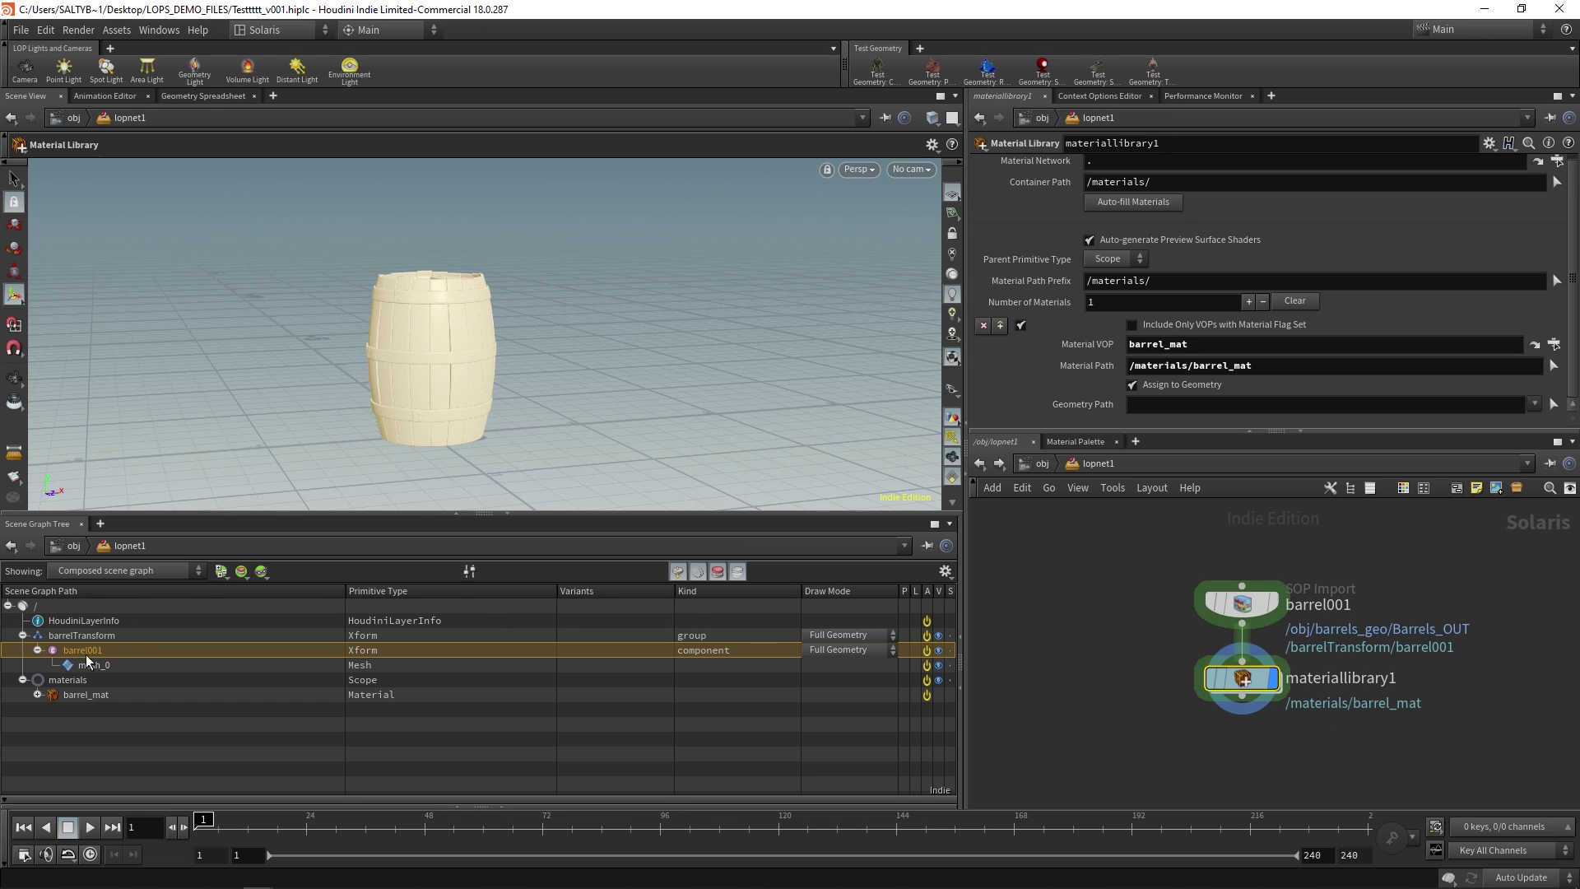
pyautogui.moveTo(86, 655); pyautogui.dragTo(838, 595)
pyautogui.moveTo(1158, 406); pyautogui.dragTo(1158, 405)
pyautogui.click(1113, 596)
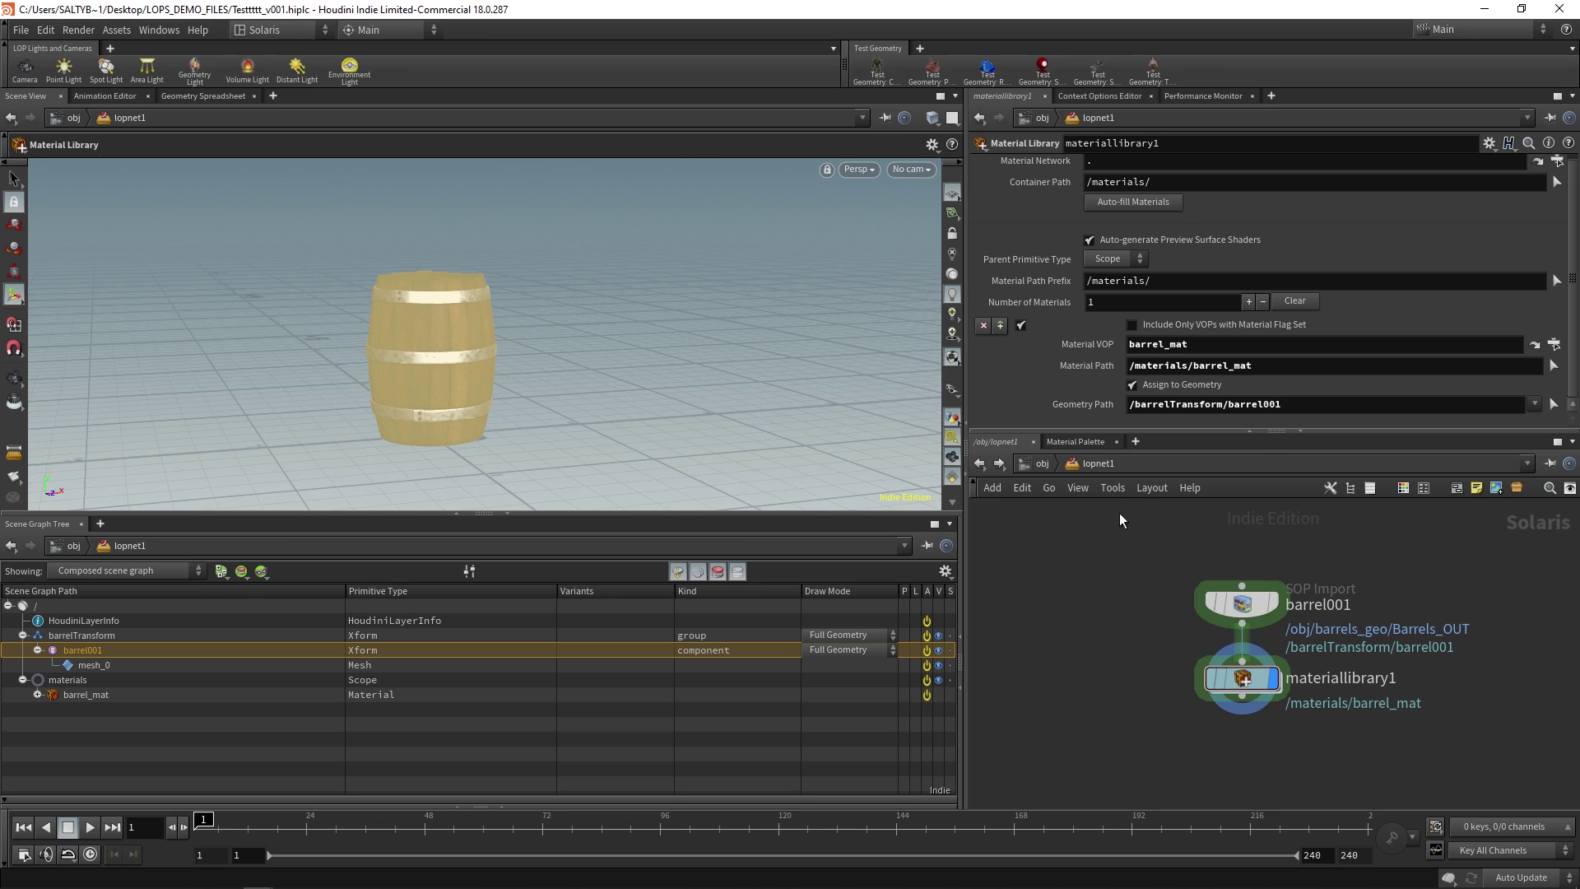
# Clear the geometry path of the barrel_mat entry in the material library
pyautogui.tripleClick(1294, 413)
pyautogui.press('BackSpace')
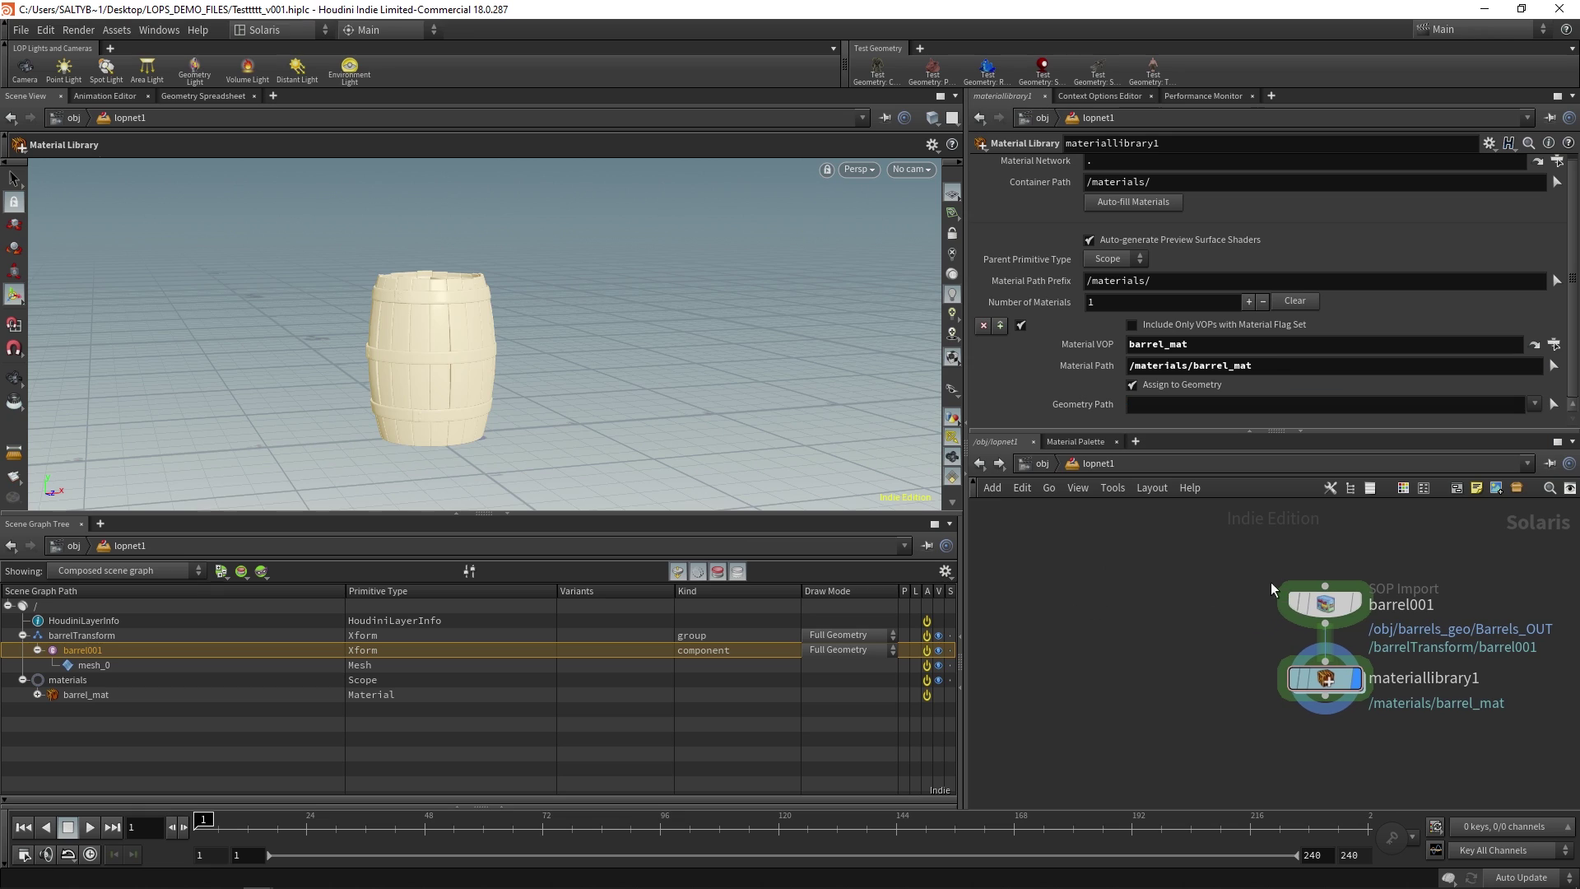
# Duplicate the barrel001 SOP Import beside the original and set the copy's primitive path to /barrelTransform/barrel002
pyautogui.keyDown('alt'); pyautogui.moveTo(1313, 603); pyautogui.dragTo(1087, 607); pyautogui.keyUp('alt')
pyautogui.click(1274, 248)
pyautogui.press('BackSpace')
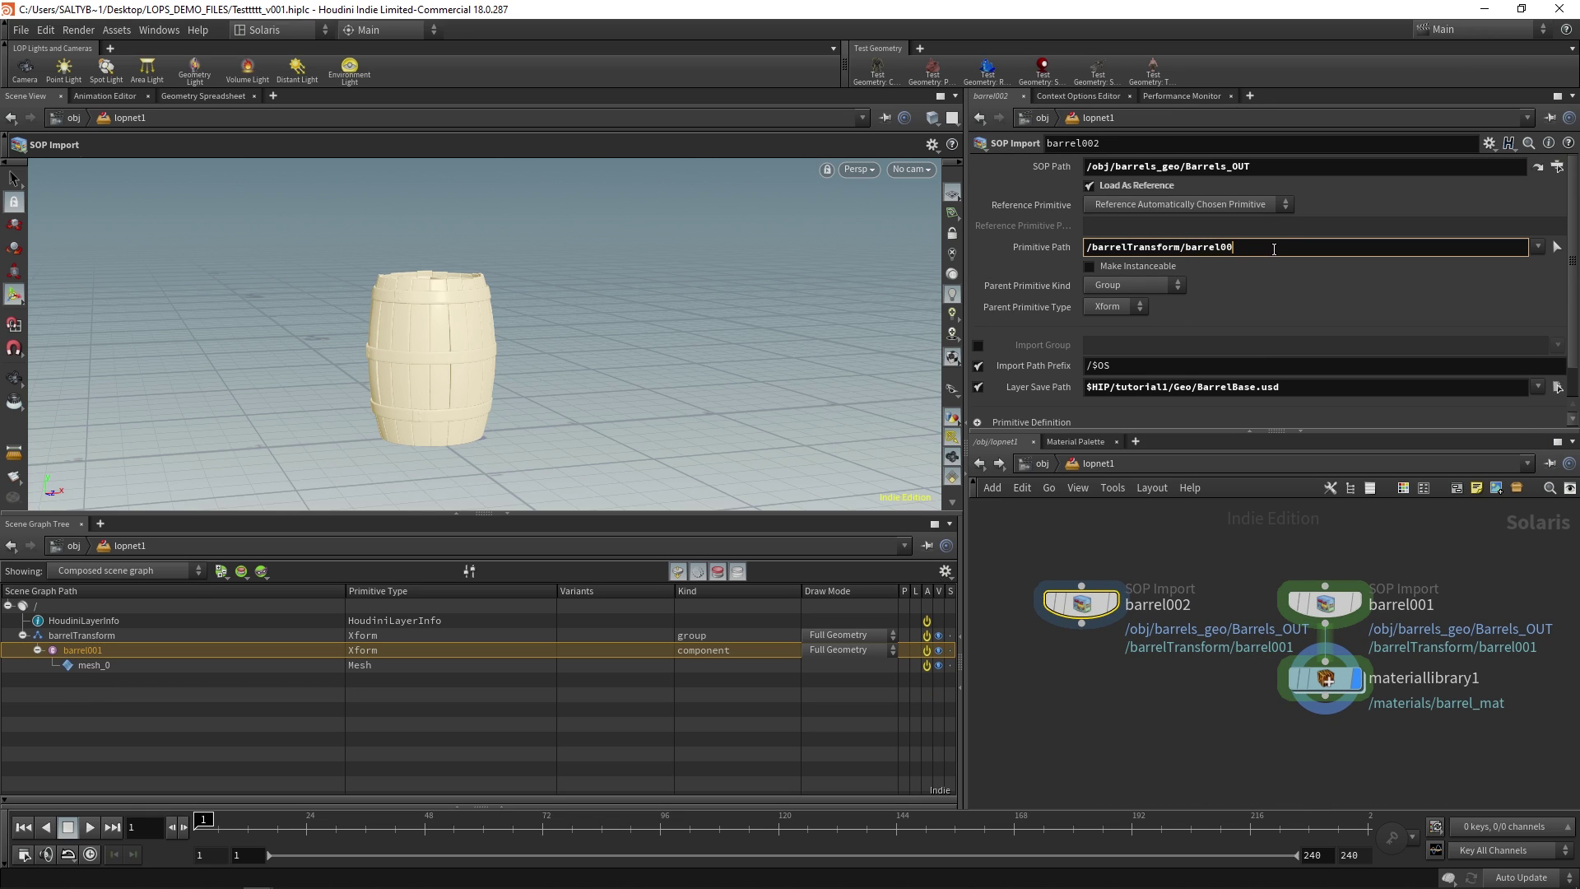
pyautogui.write('2')
pyautogui.press('Return')
pyautogui.click(1193, 535)
pyautogui.moveTo(1202, 606); pyautogui.dragTo(1187, 546, button='middle')
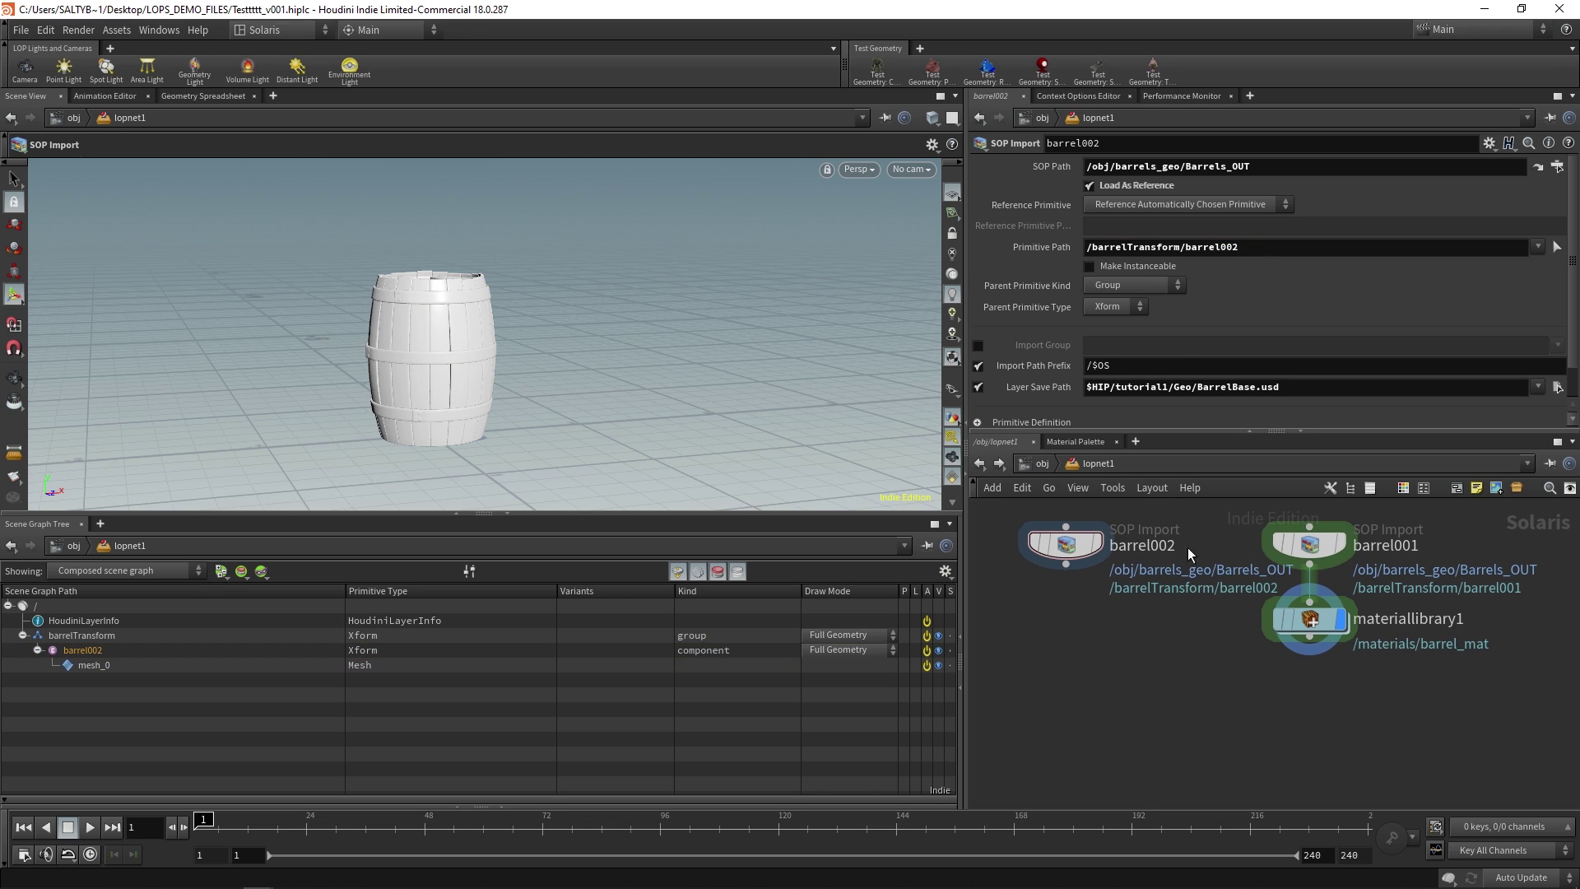
# Add a Merge node combining barrel002 and materiallibrary1, display its result and check the barrel001 and barrel002 primitives under barrelTransform
pyautogui.press('Tab')
pyautogui.write('mer')
pyautogui.press('Return')
pyautogui.click(1166, 655)
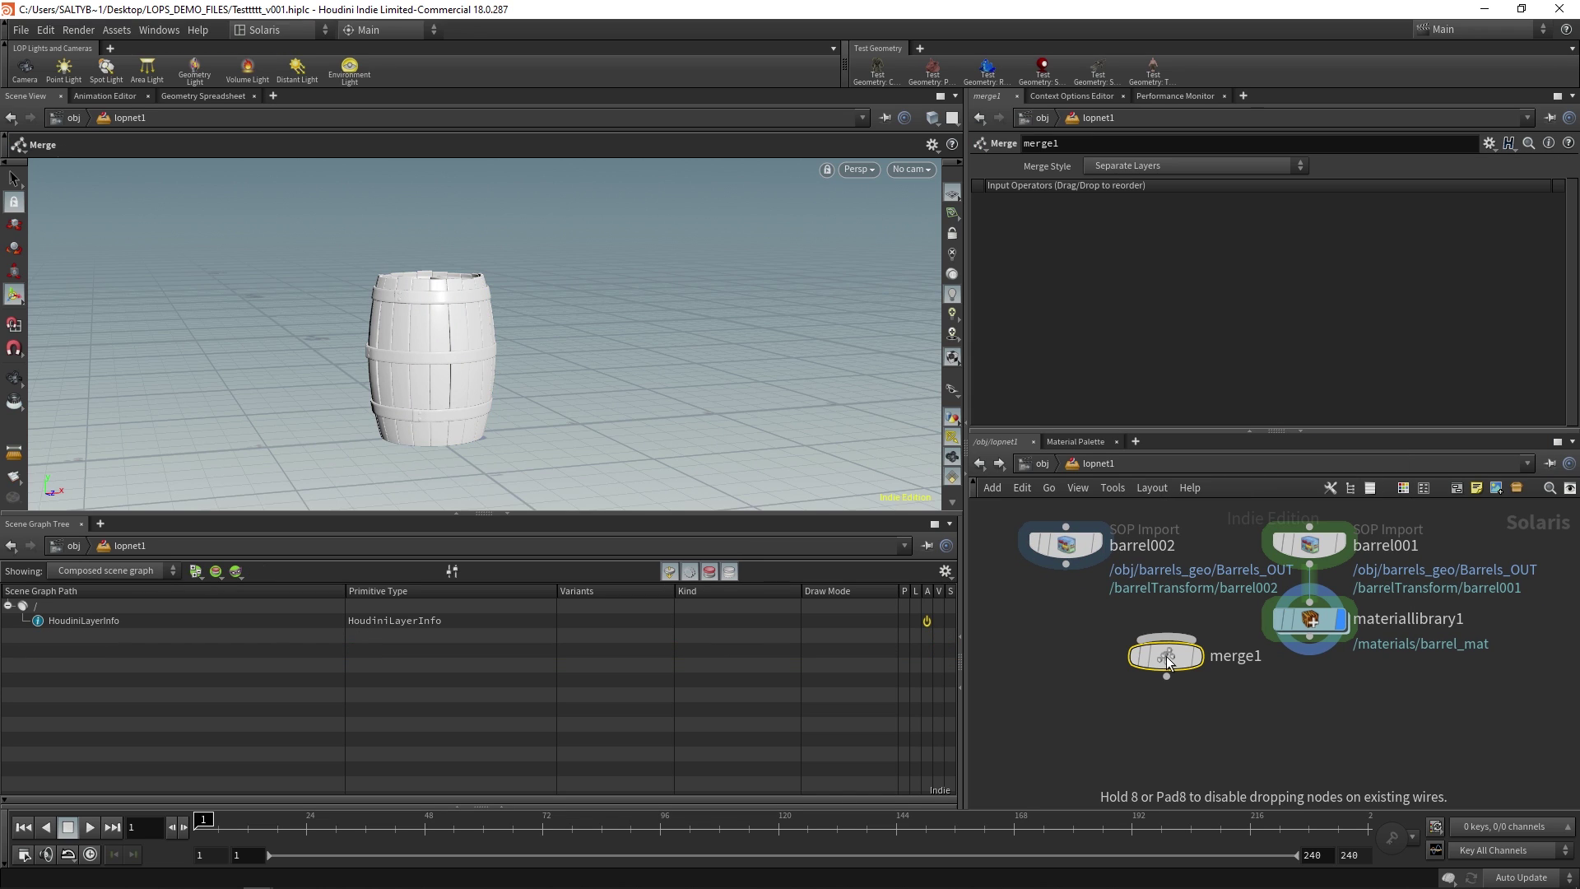
pyautogui.moveTo(1167, 655); pyautogui.dragTo(1179, 716)
pyautogui.moveTo(1094, 657); pyautogui.dragTo(1407, 607)
pyautogui.keyDown('shift'); pyautogui.click(1066, 543); pyautogui.keyUp('shift')
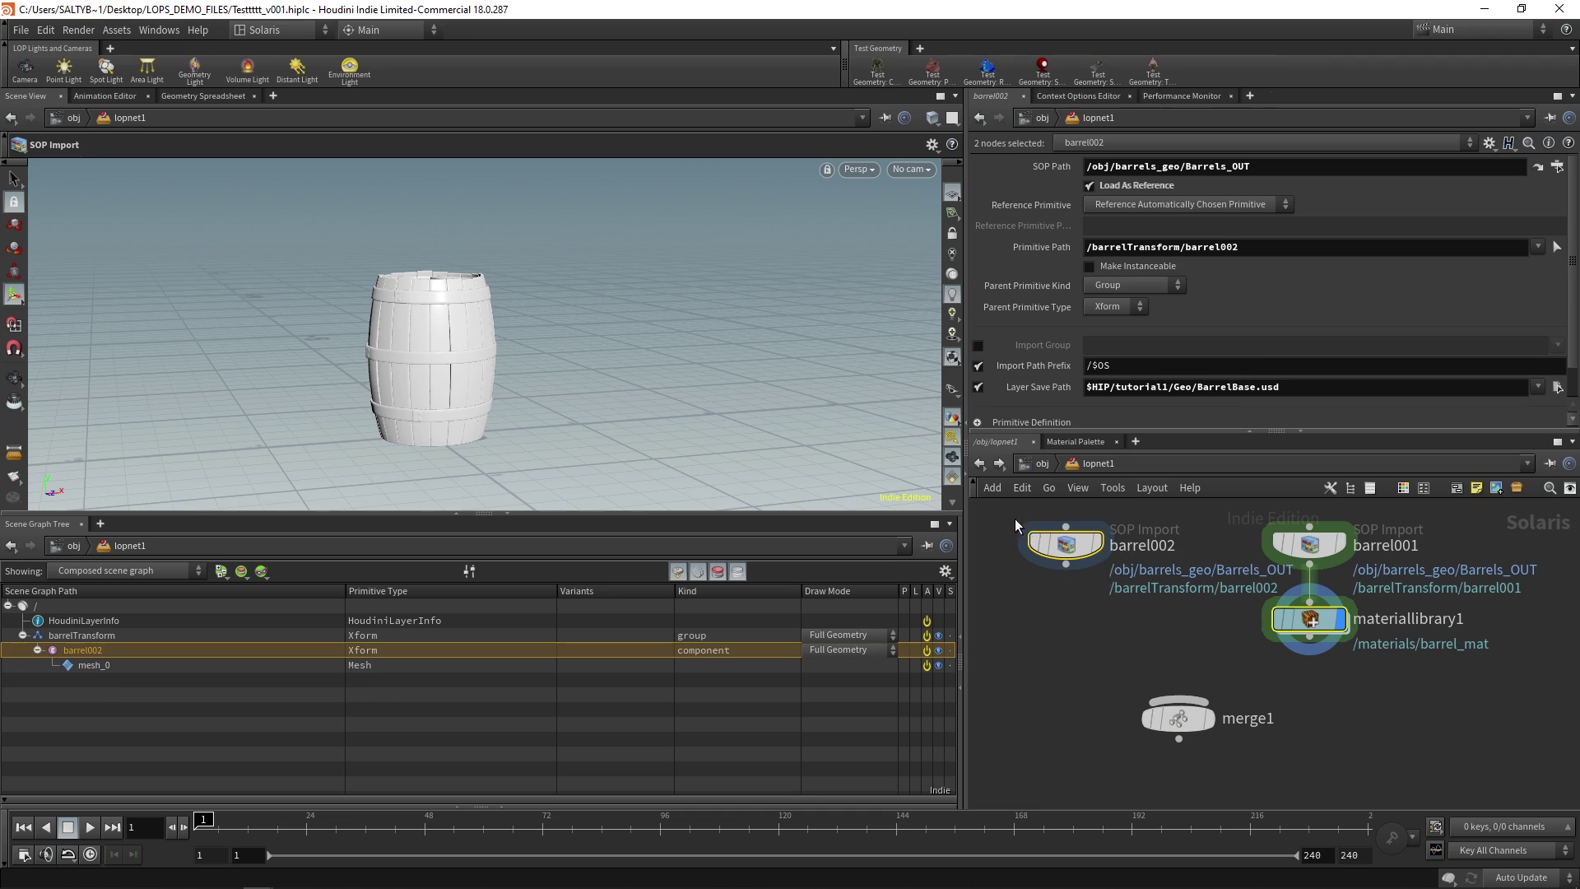
pyautogui.moveTo(1065, 565); pyautogui.dragTo(1154, 728)
pyautogui.click(1151, 729)
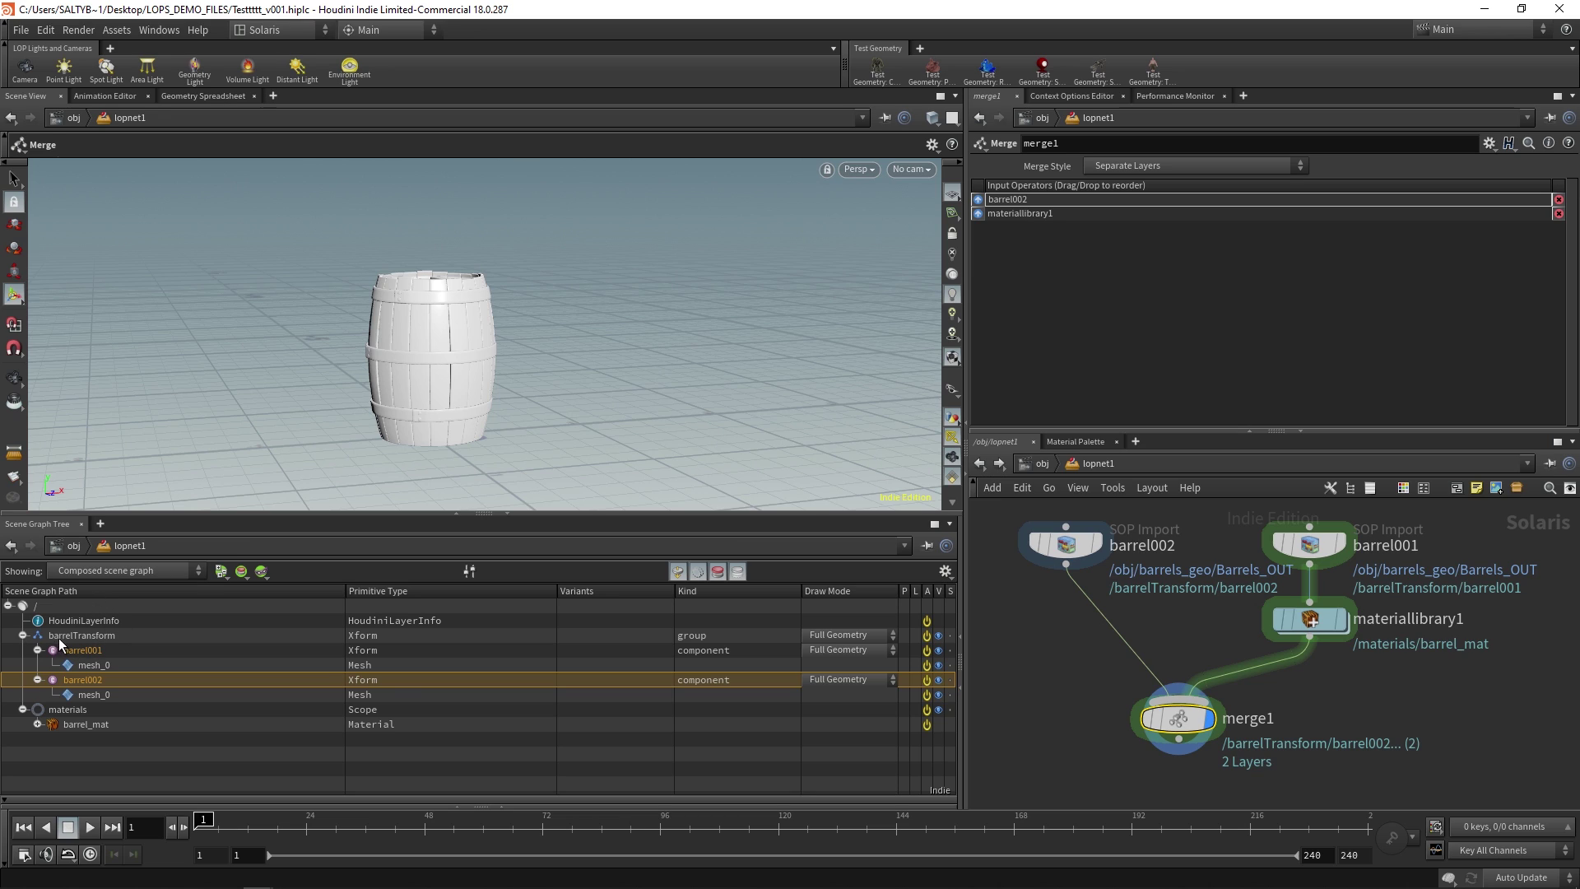
pyautogui.click(78, 636)
pyautogui.click(83, 651)
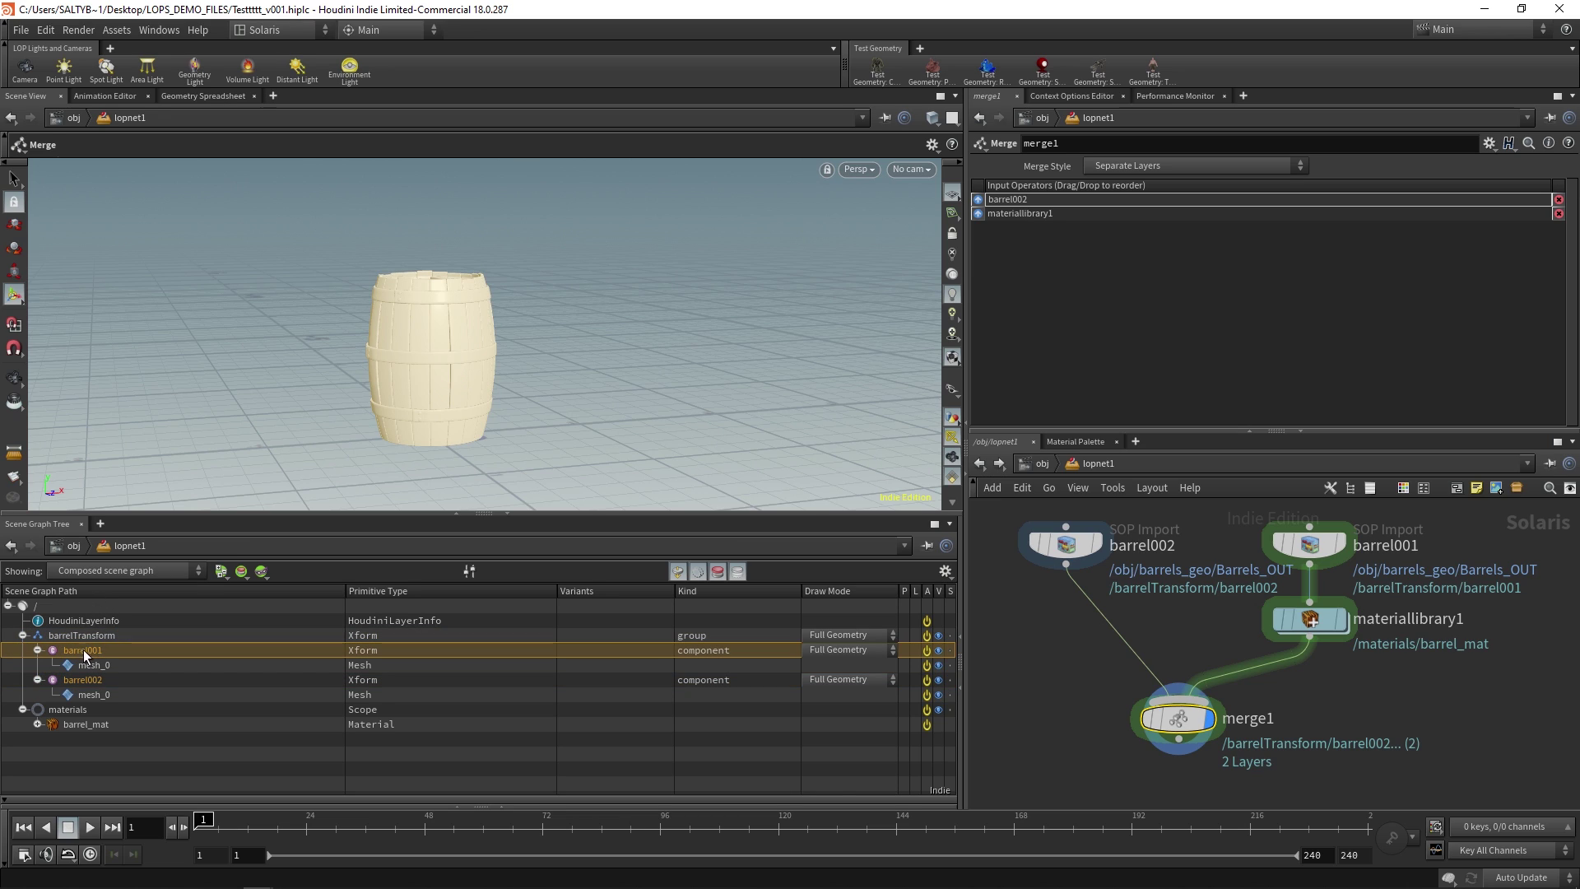
pyautogui.click(82, 680)
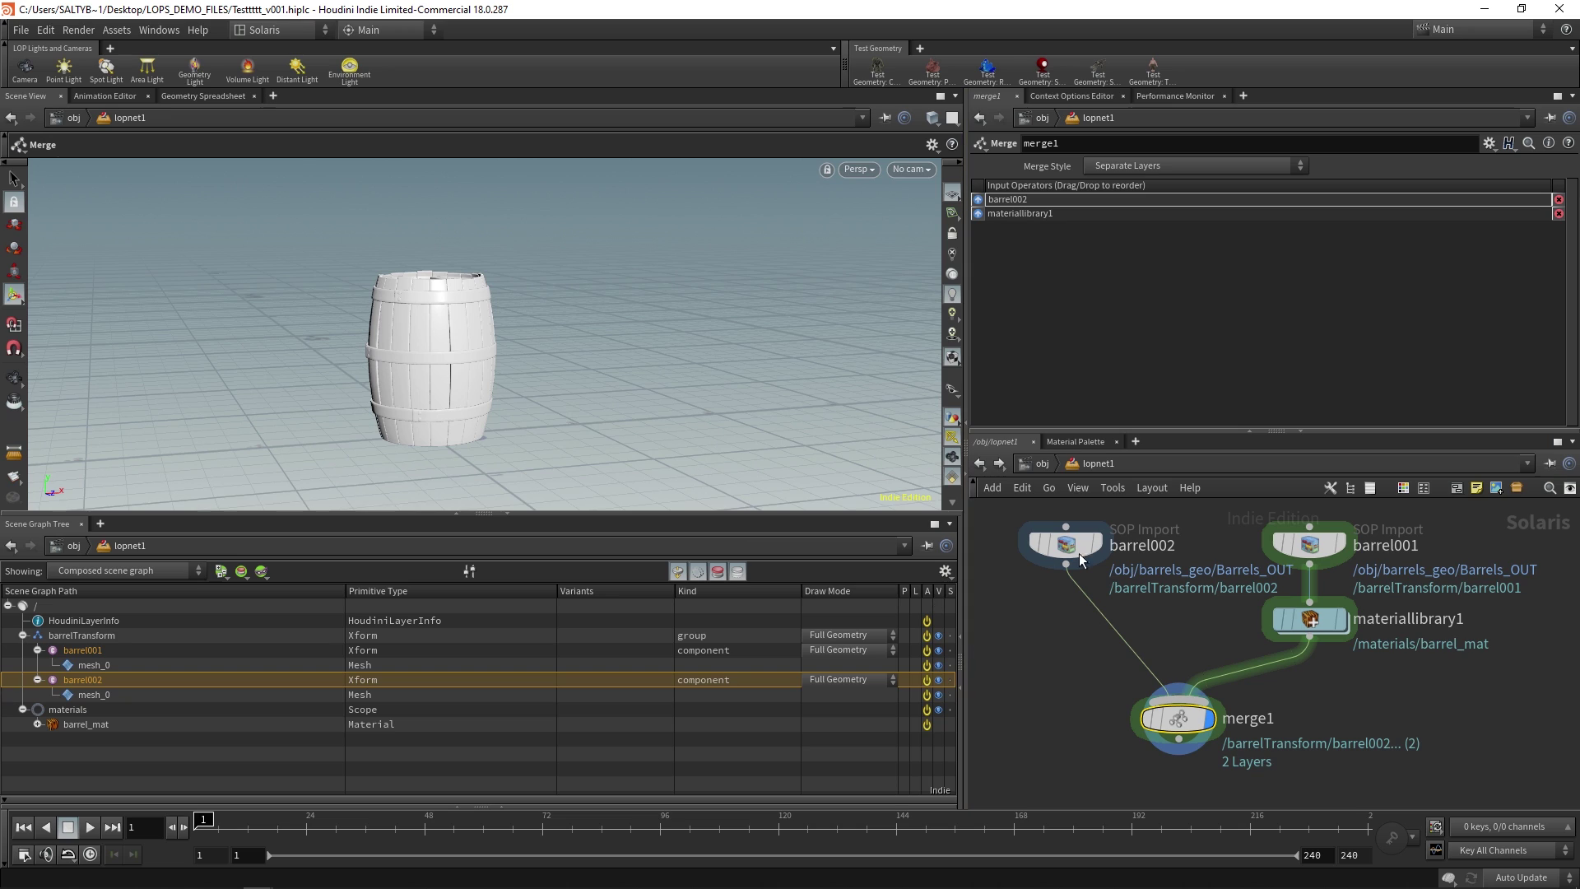
# Append an Assign Material node to the output of merge1
pyautogui.moveTo(1036, 761); pyautogui.dragTo(1217, 724)
pyautogui.press('Tab')
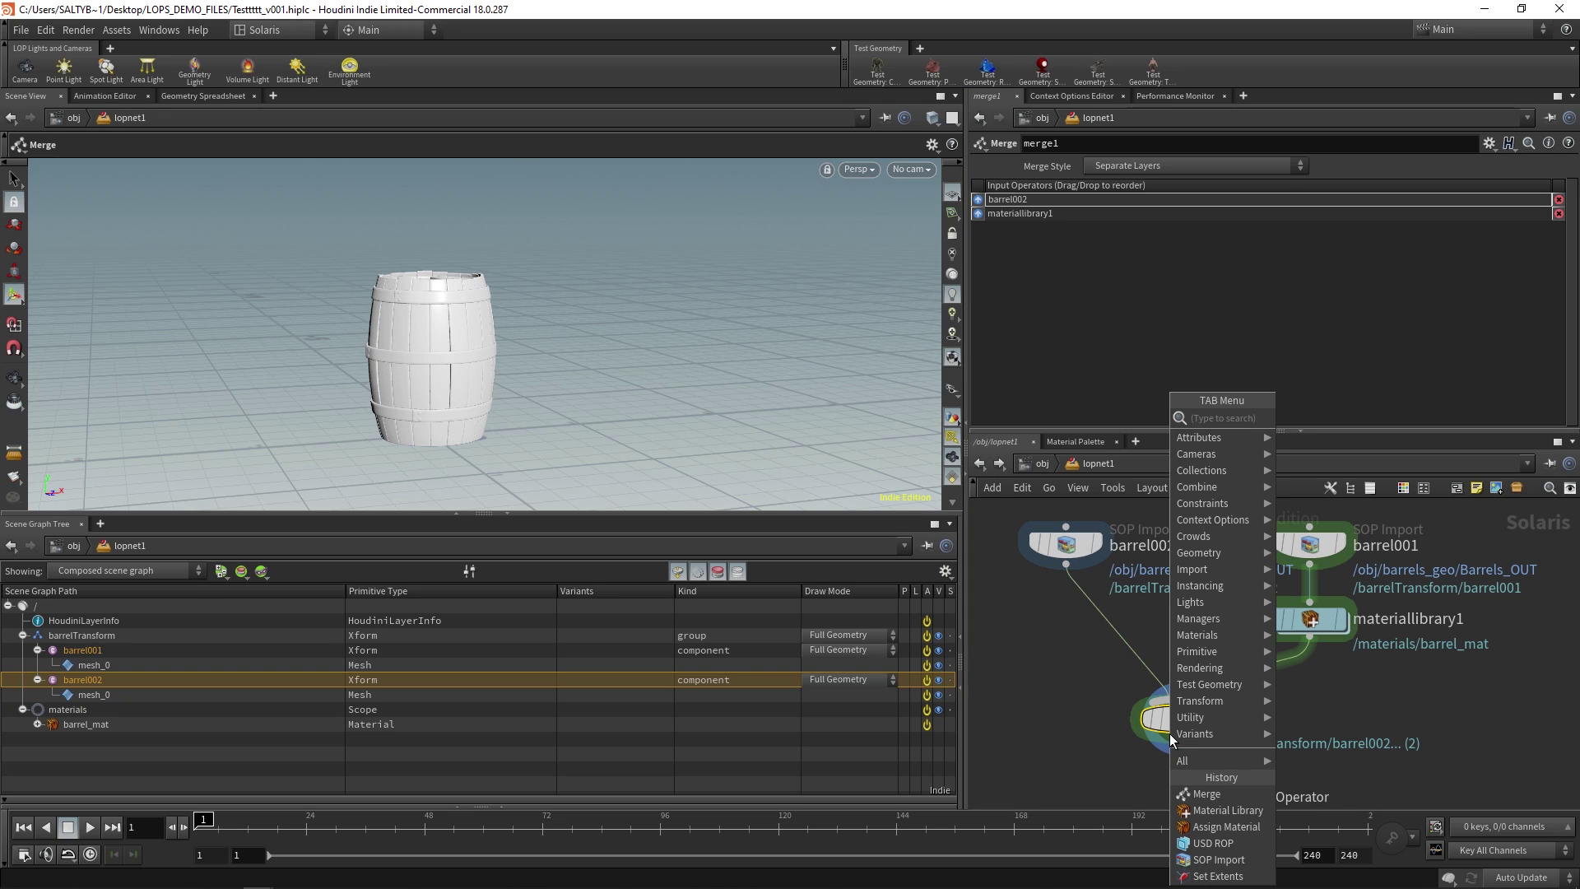
pyautogui.write('assign')
pyautogui.press('Return')
pyautogui.press('Return')
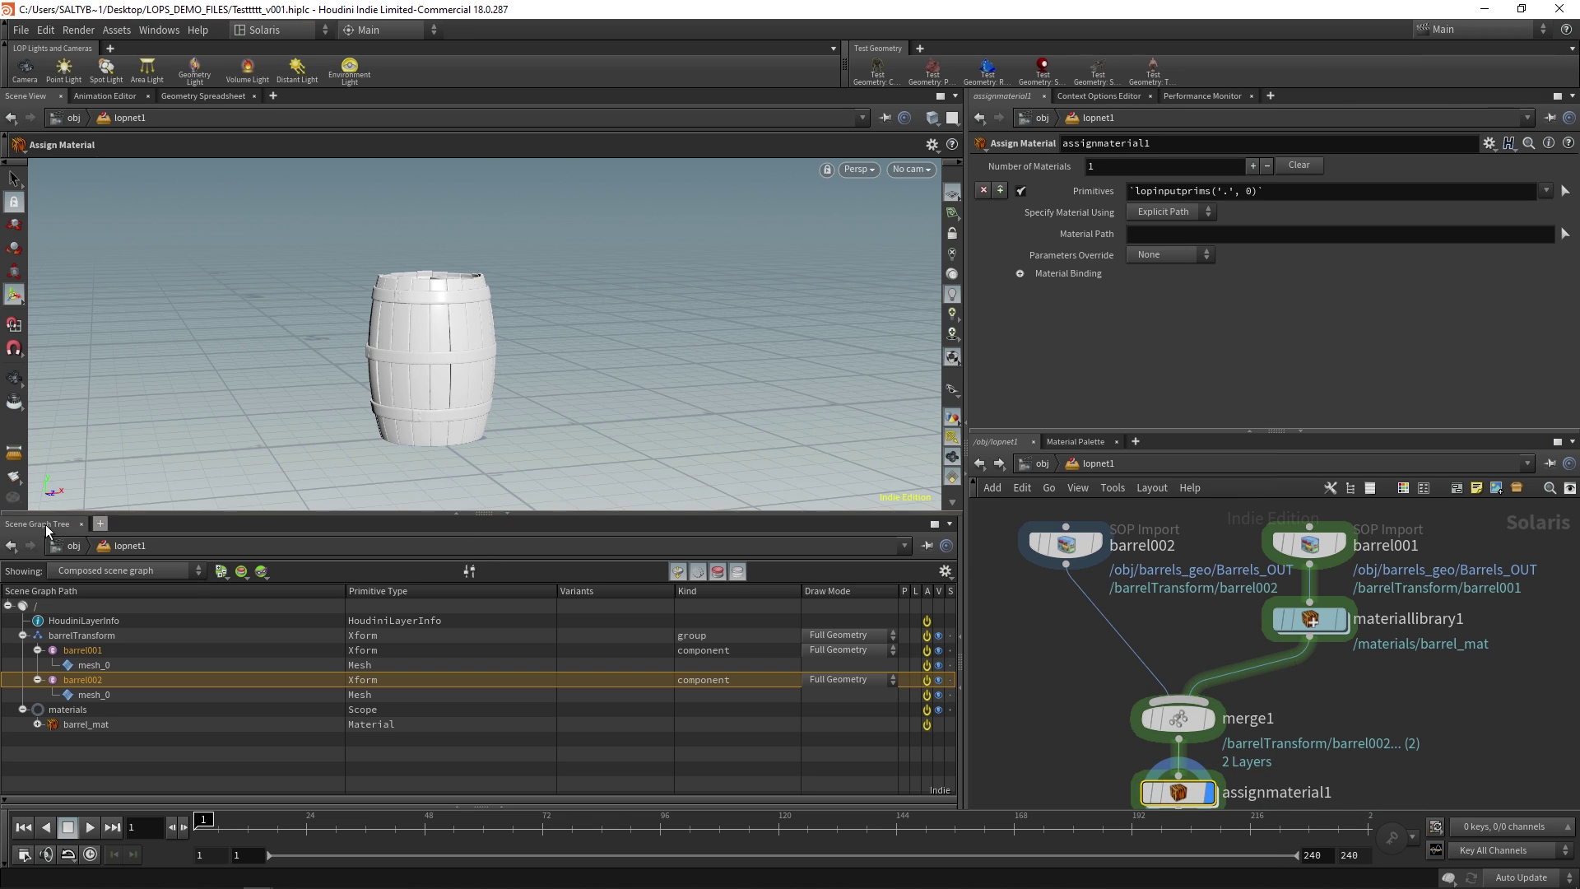
# Set the Assign Material node's primitives to /barrelTransform and its material path to /materials/barrel_mat
pyautogui.click(116, 639)
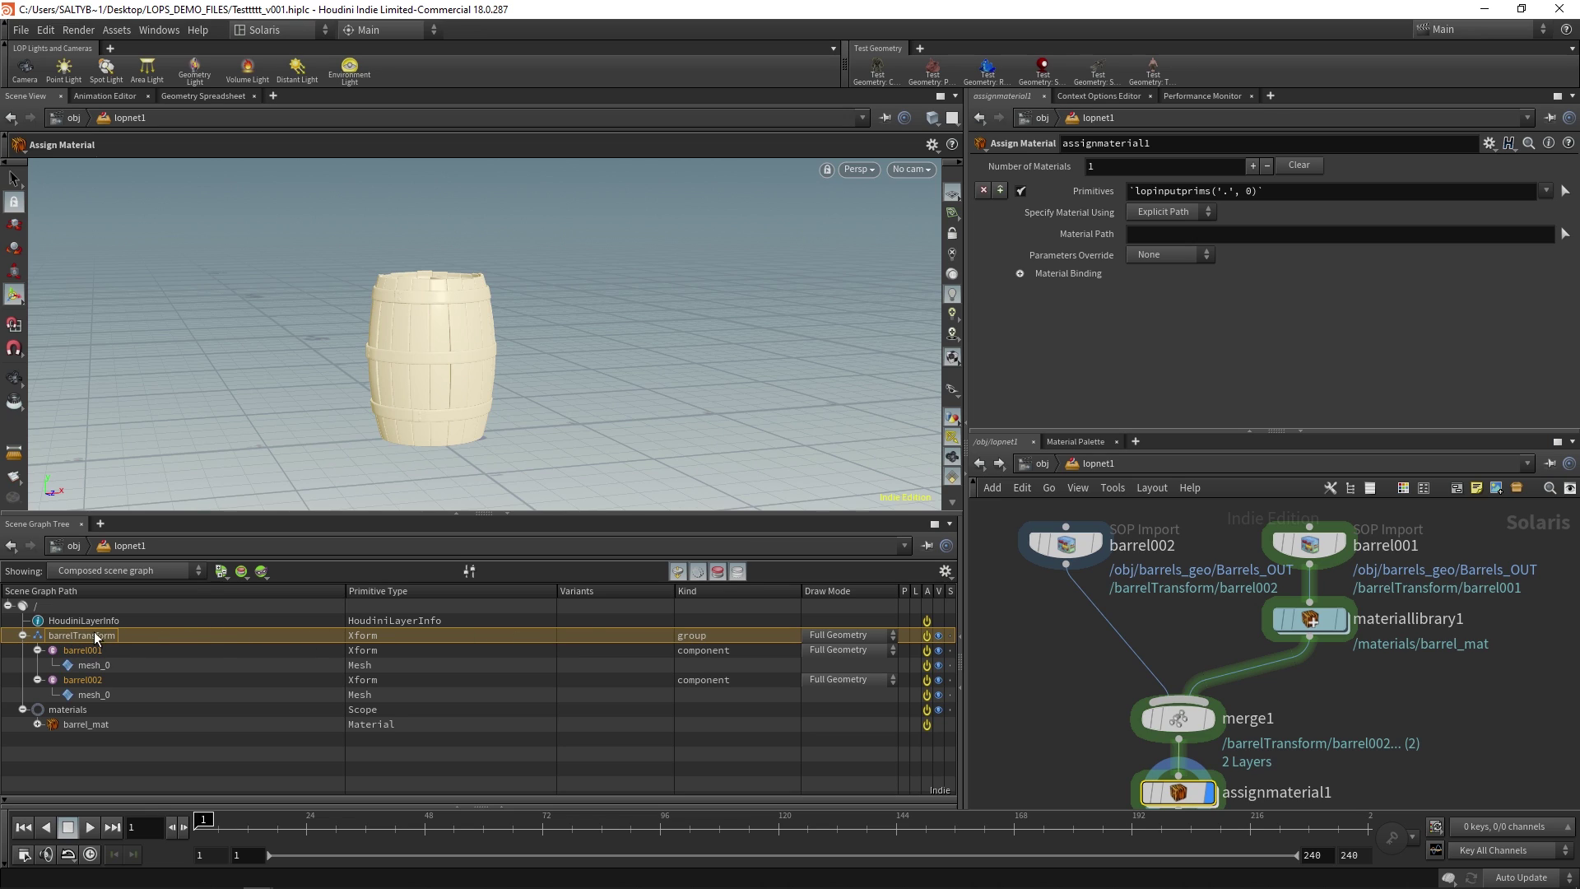
pyautogui.moveTo(1193, 191); pyautogui.dragTo(1267, 201)
pyautogui.moveTo(1158, 234); pyautogui.dragTo(1158, 237)
# Insert an Edit node between the barrel002 import and merge1, targeting the barrel002 primitive
pyautogui.moveTo(1181, 613); pyautogui.dragTo(1230, 617, button='middle')
pyautogui.click(1136, 549)
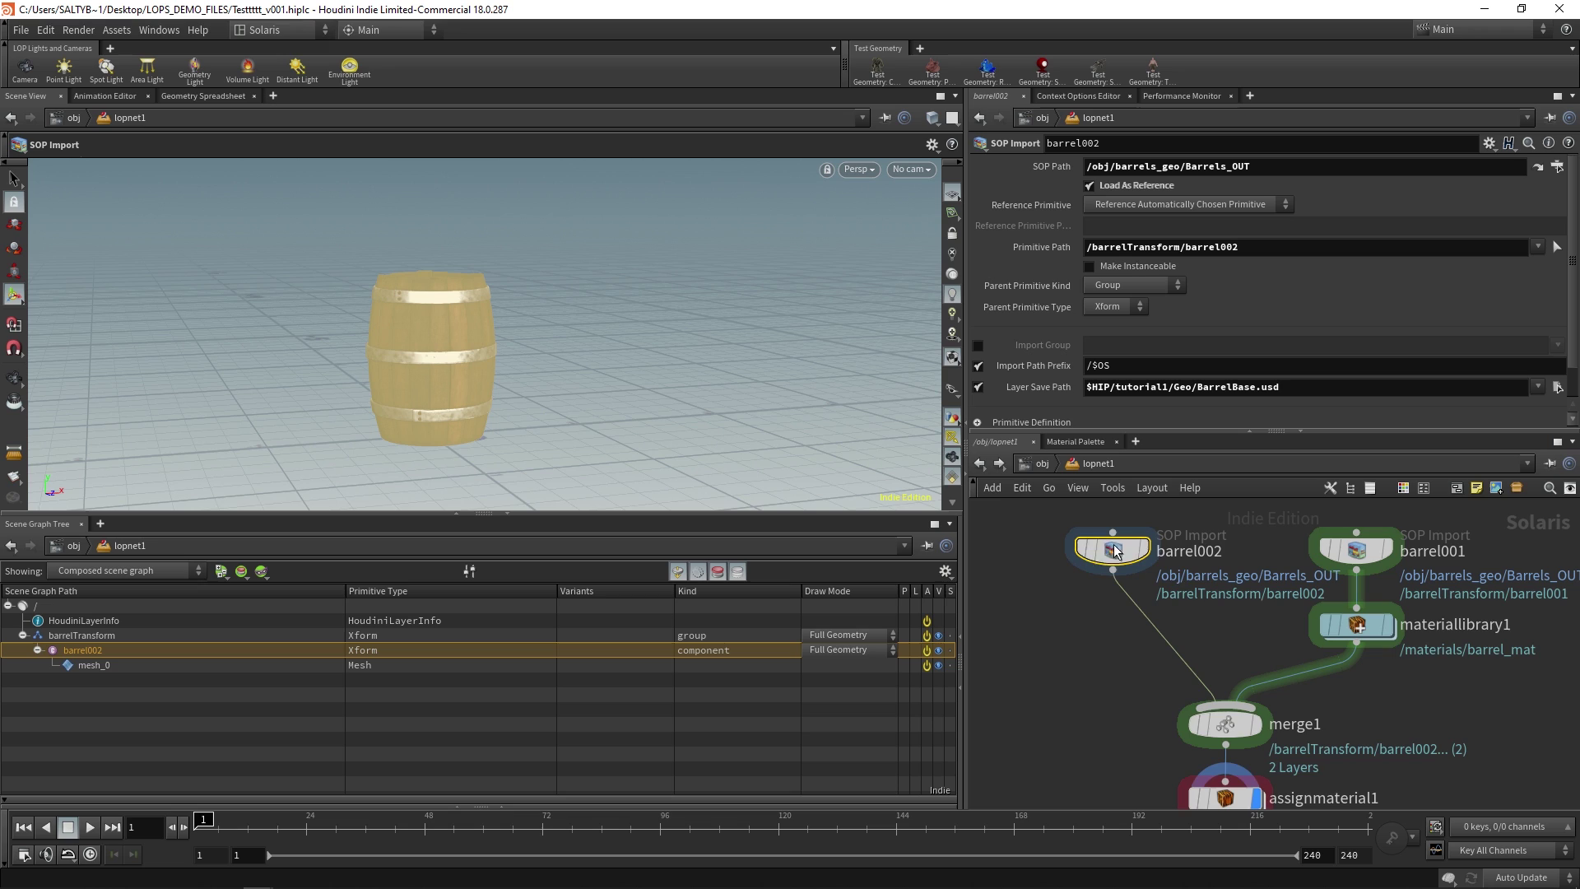
pyautogui.press('Tab')
pyautogui.write('edit')
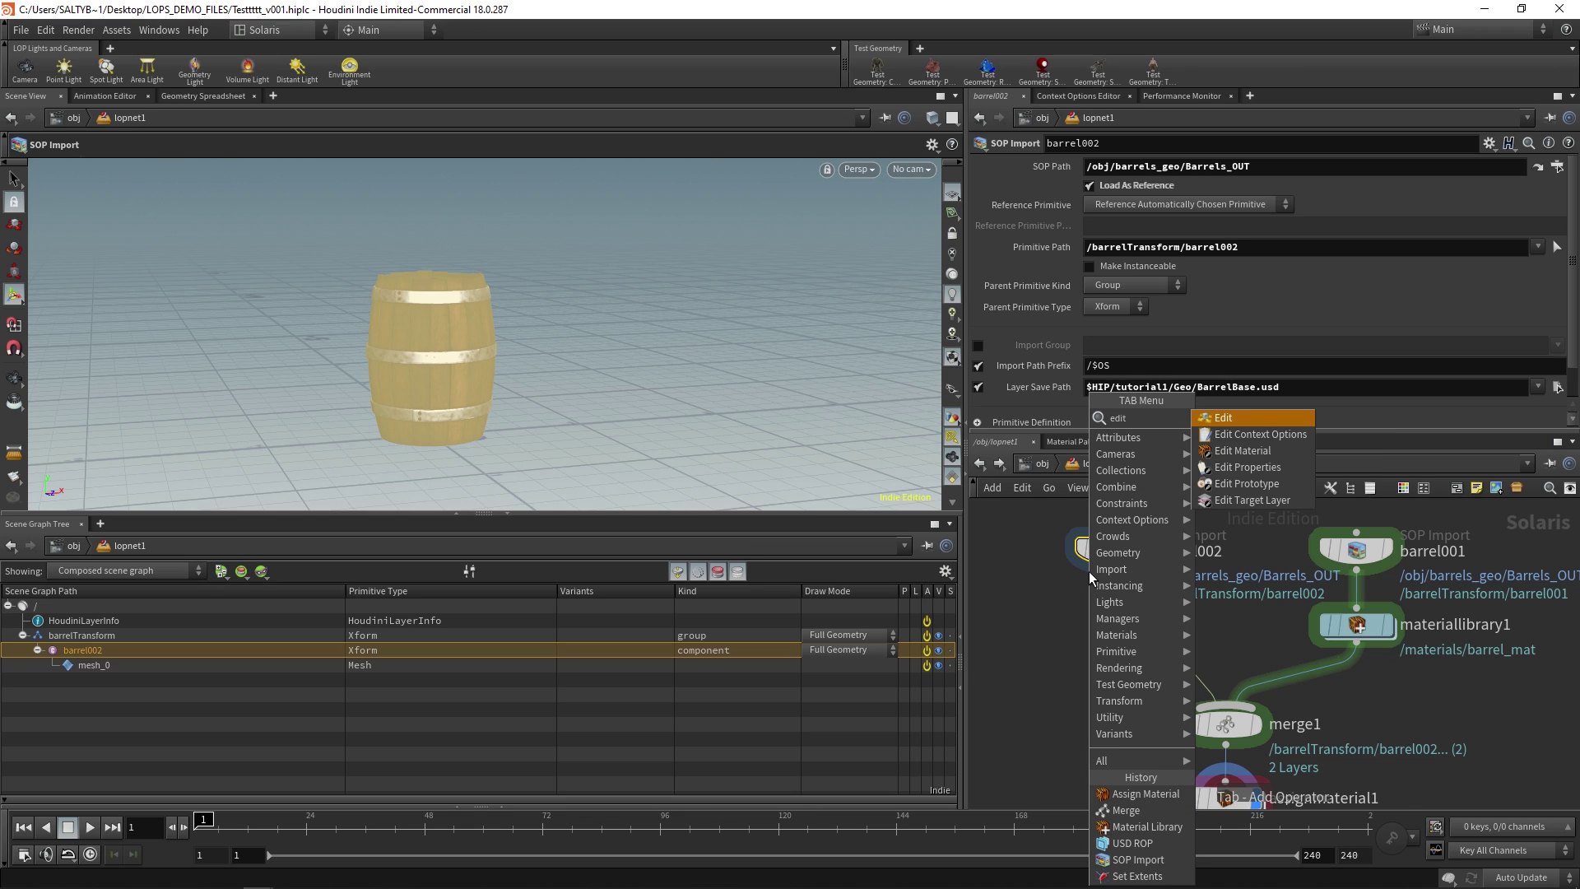
pyautogui.press('Return')
pyautogui.click(1137, 632)
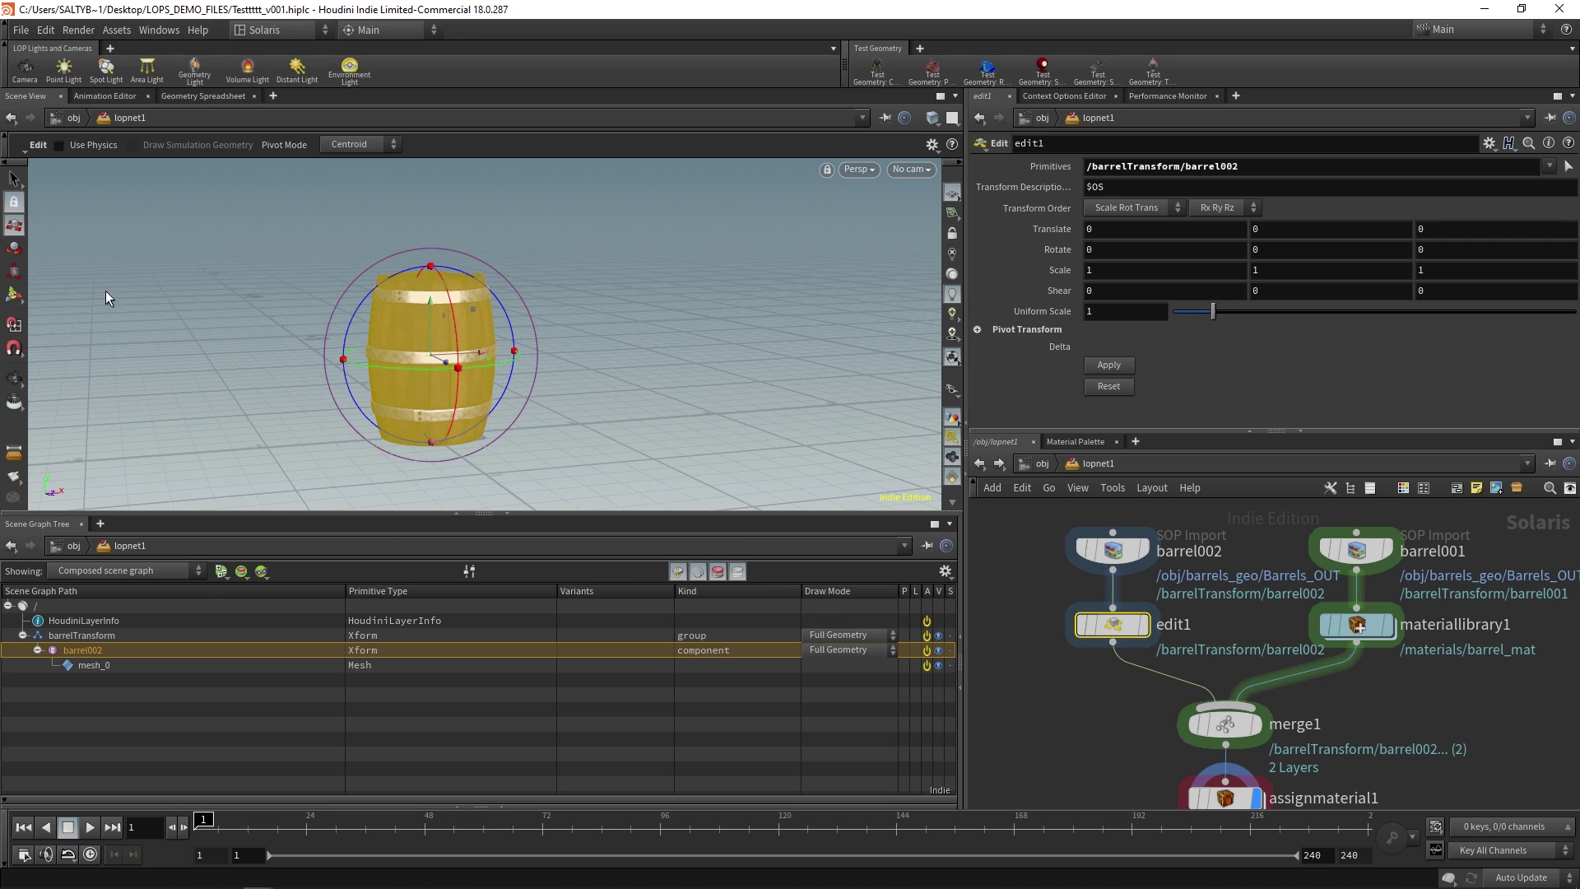
# Move barrel002 about 1.12 units along X so that it stands beside barrel001
pyautogui.click(14, 294)
pyautogui.moveTo(447, 353); pyautogui.dragTo(691, 382)
pyautogui.click(1055, 754)
pyautogui.moveTo(1055, 755); pyautogui.dragTo(1075, 698, button='middle')
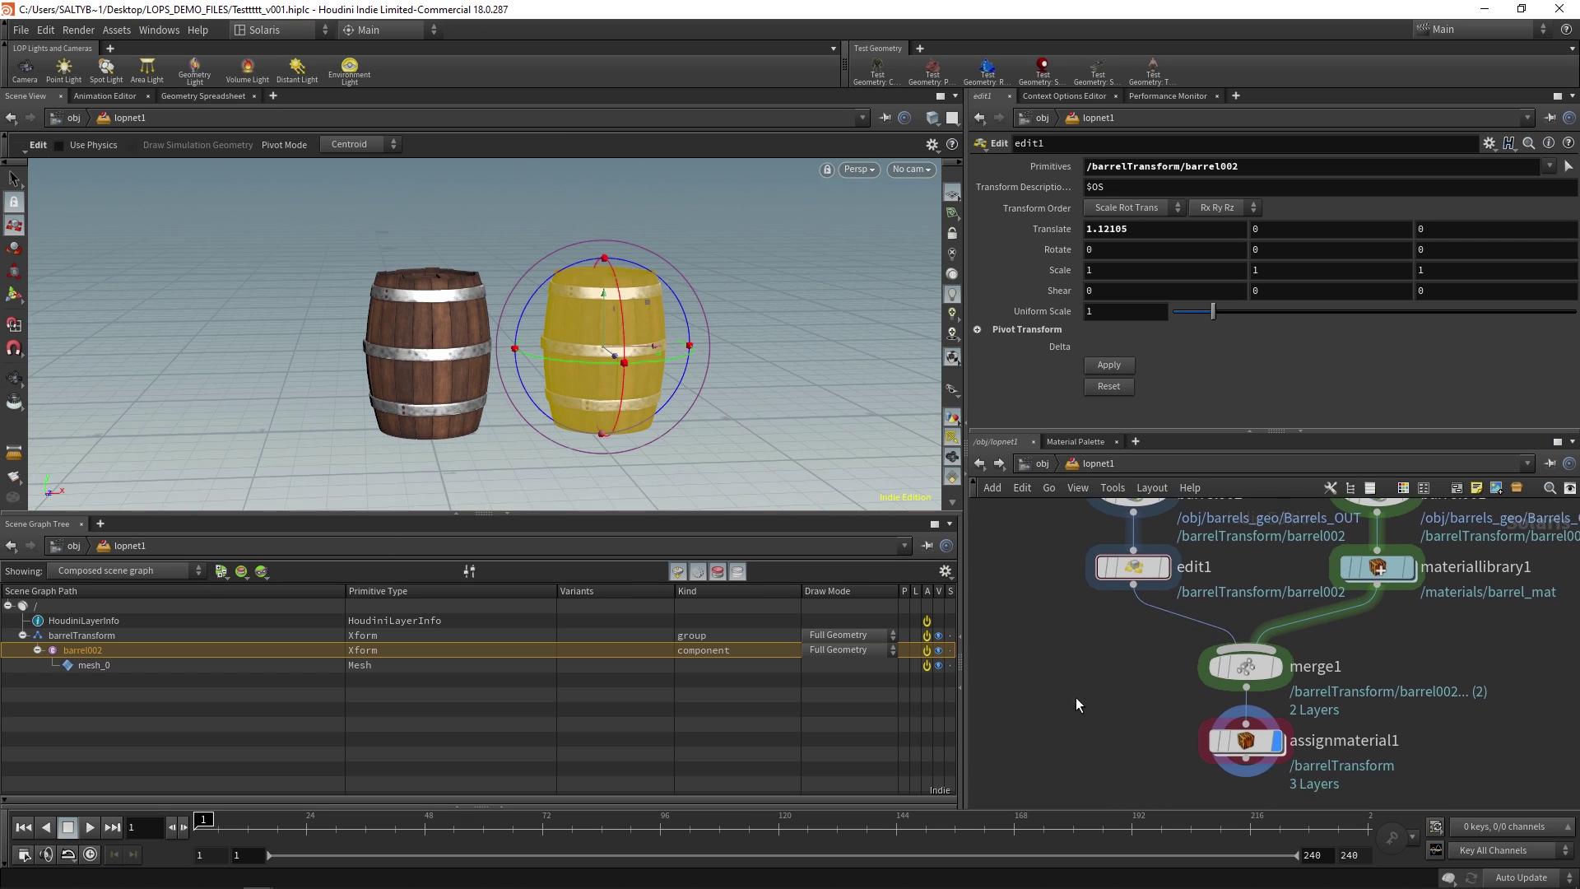
# Examine the material assignment on both barrels from assignmaterial1, including their parent barrelTransform primitive
pyautogui.moveTo(1121, 731); pyautogui.dragTo(1293, 762)
pyautogui.keyDown('alt'); pyautogui.moveTo(625, 411); pyautogui.dragTo(597, 376); pyautogui.keyUp('alt')
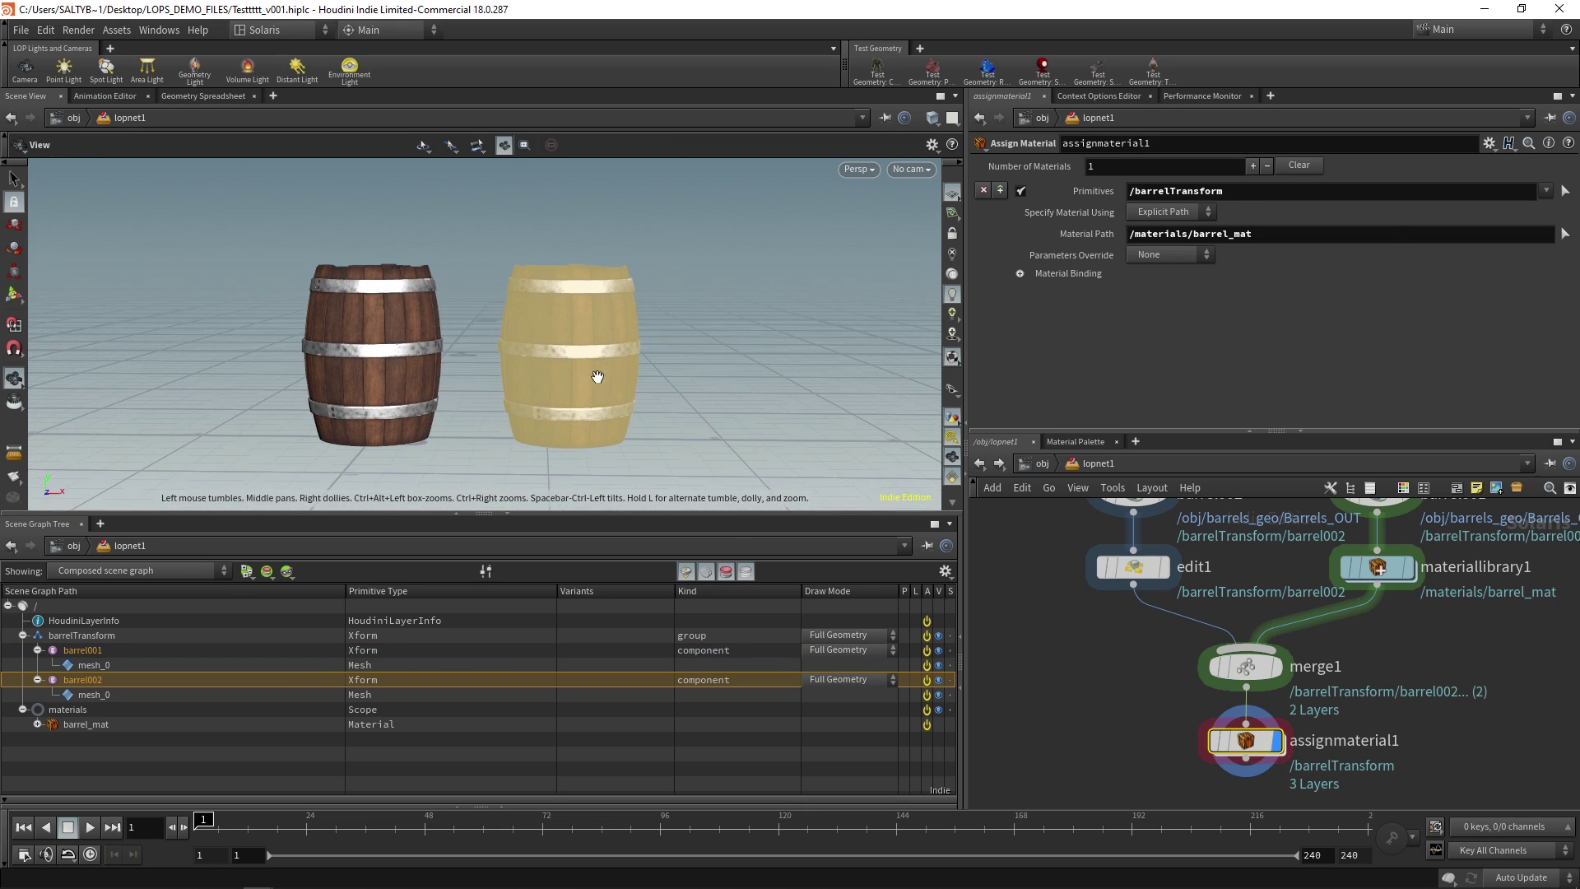
pyautogui.press('Return')
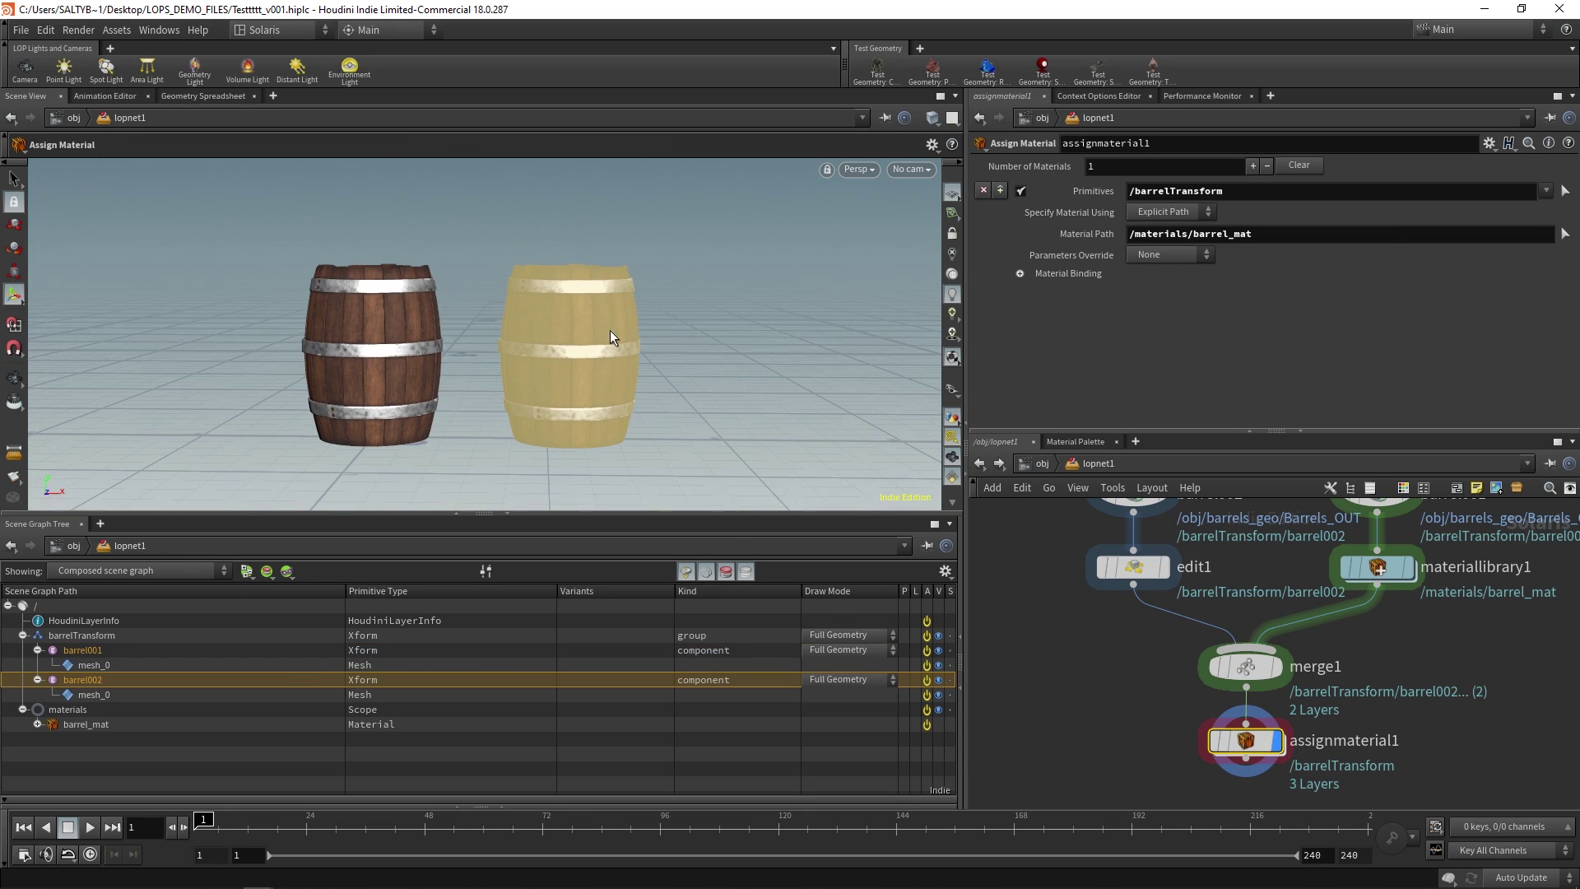
pyautogui.click(120, 630)
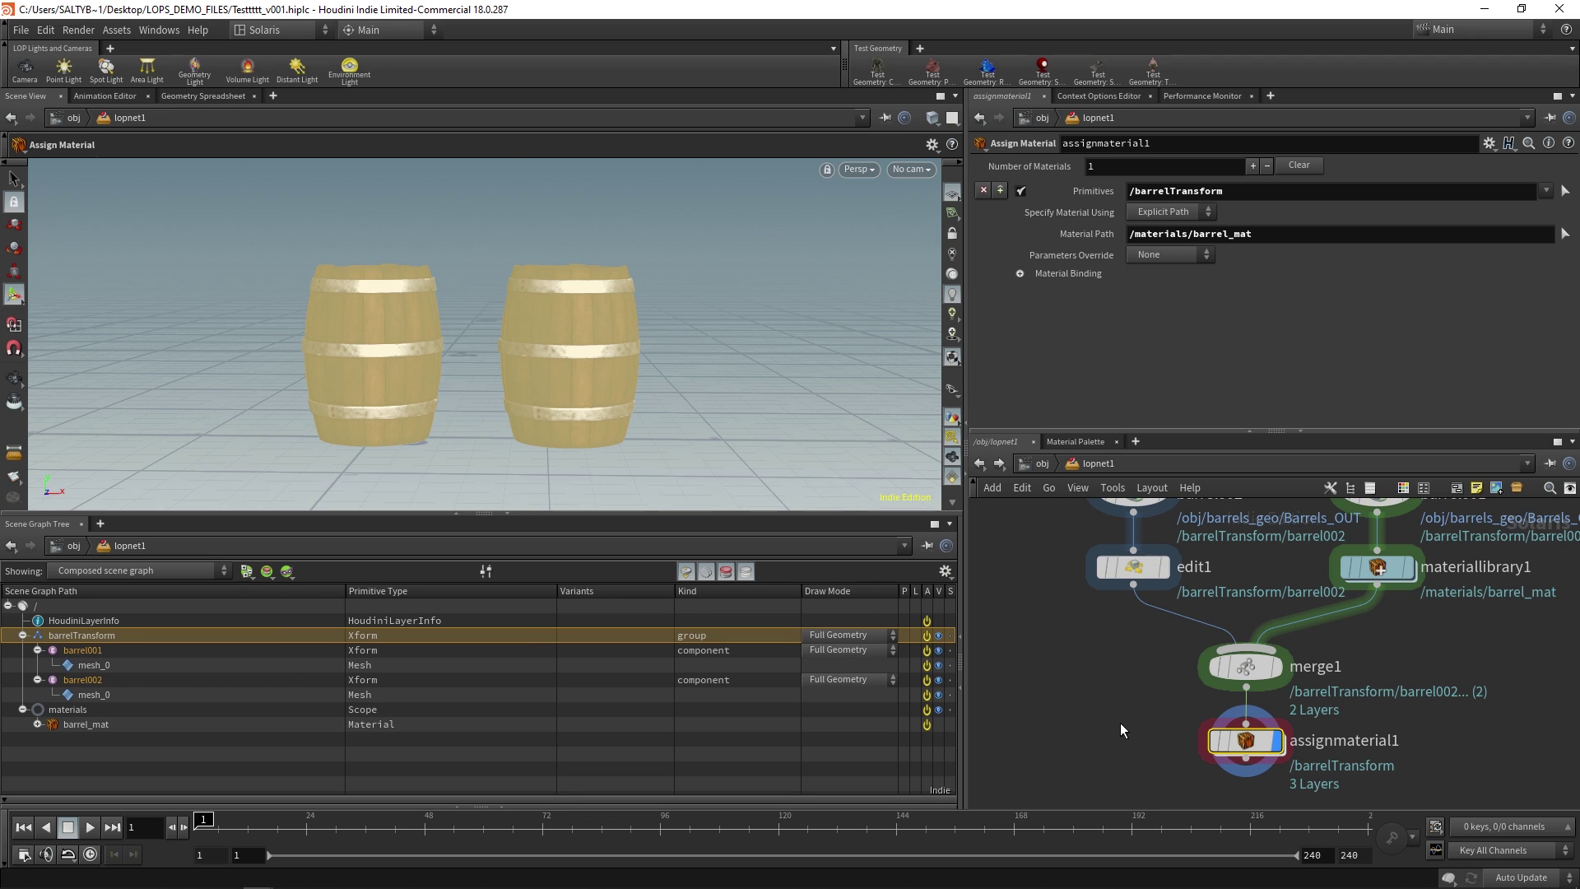
# Delete the barrel002 SOP Import and the merge1 node, leaving materiallibrary1 wired to assignmaterial1
pyautogui.moveTo(1103, 695); pyautogui.dragTo(1078, 761, button='middle')
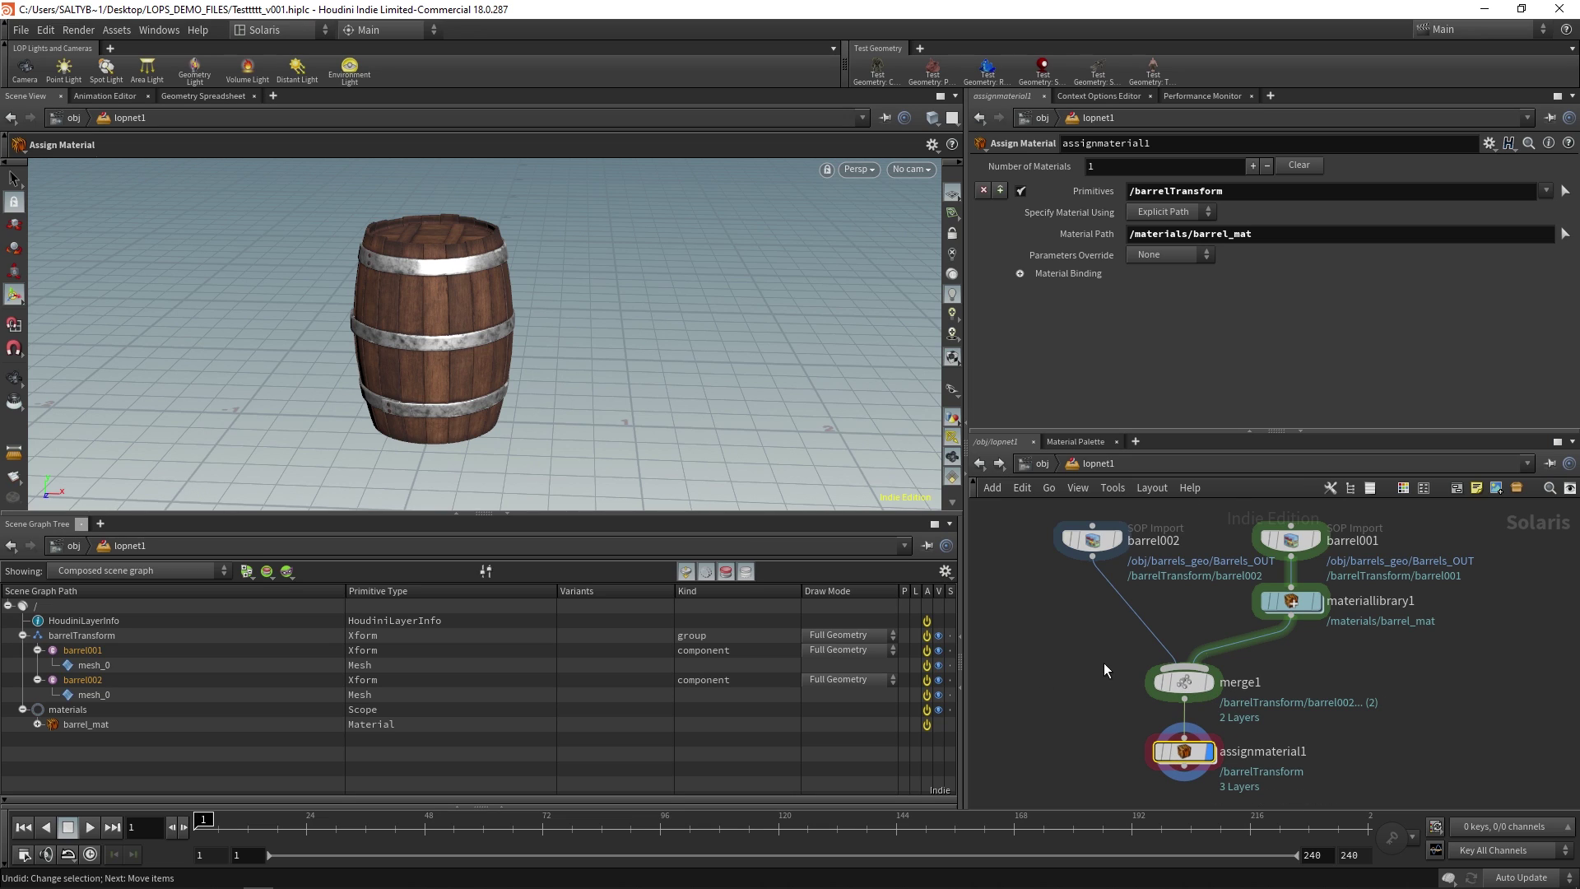
pyautogui.moveTo(1043, 519); pyautogui.dragTo(1107, 602)
pyautogui.press('Delete')
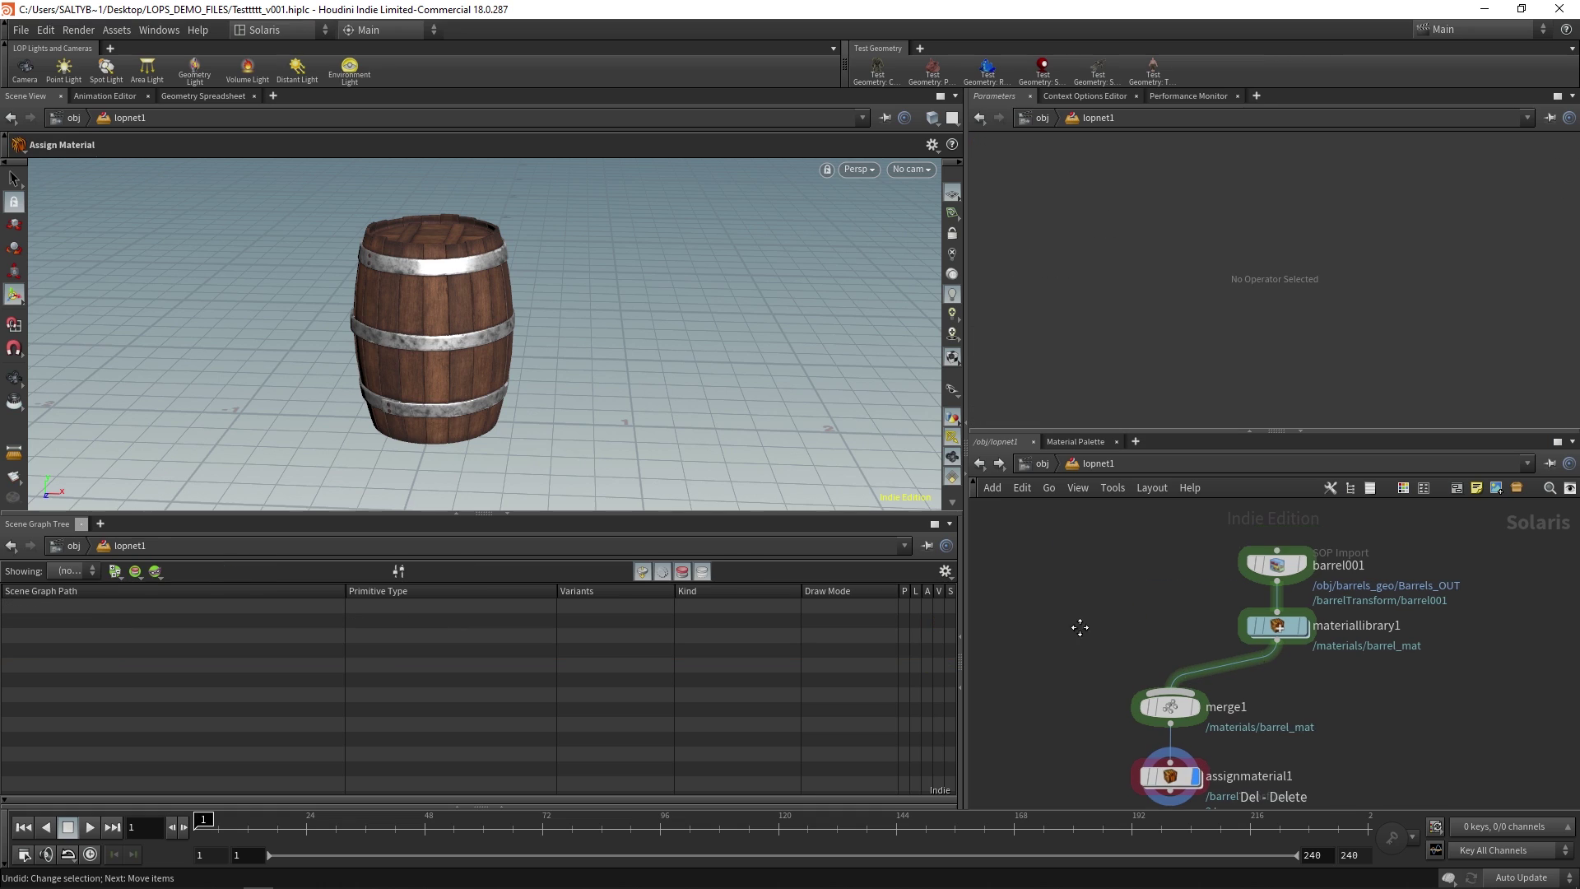
pyautogui.moveTo(1123, 525); pyautogui.dragTo(1205, 633)
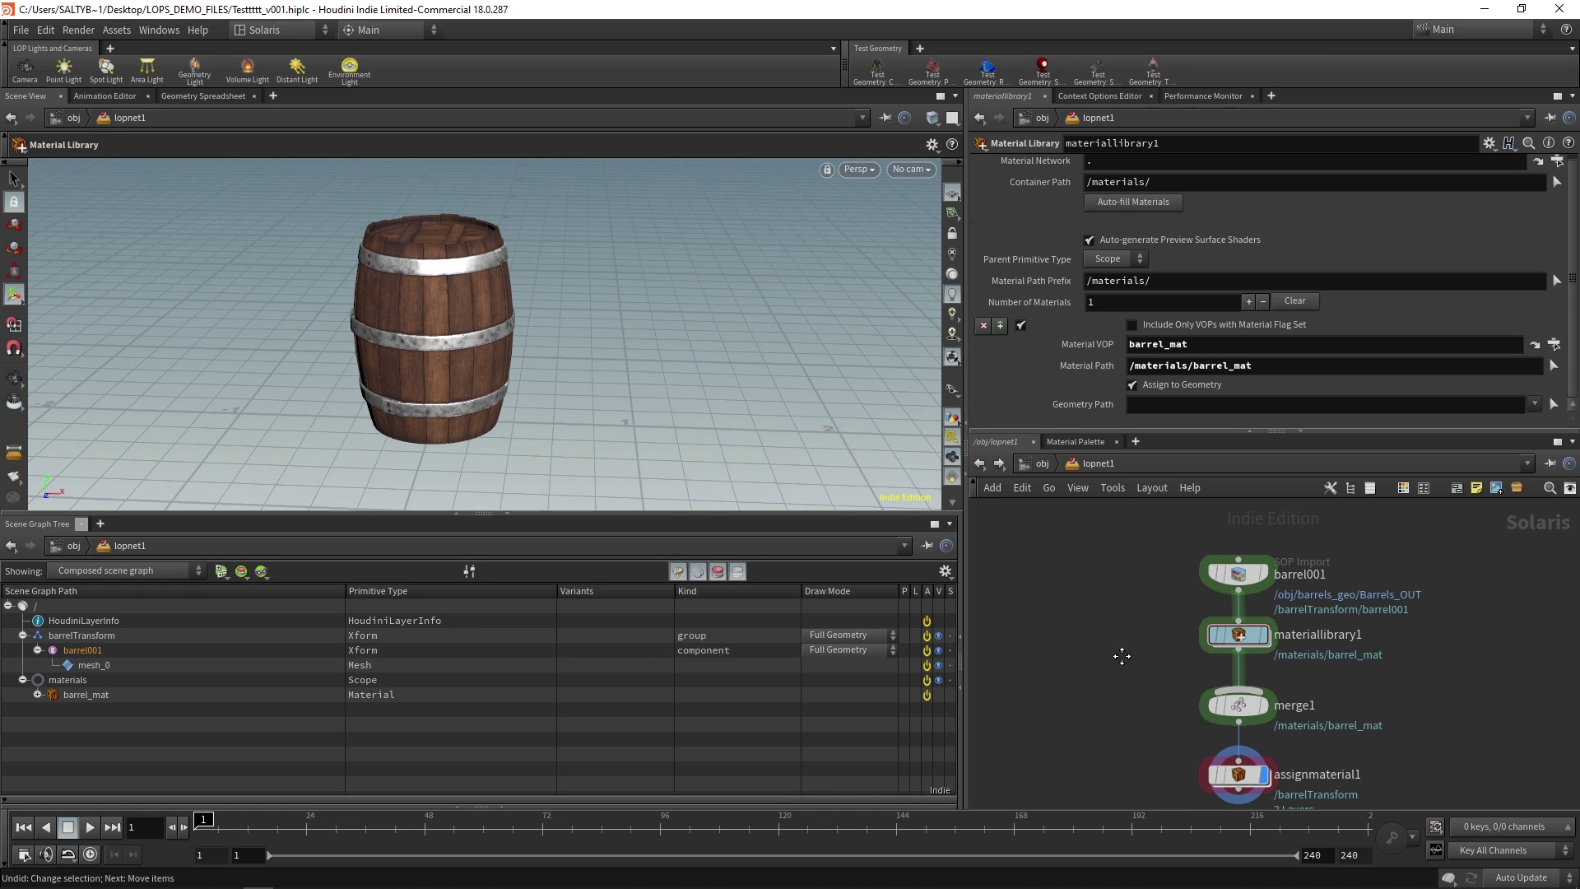
pyautogui.moveTo(1122, 655); pyautogui.dragTo(1118, 653, button='middle')
pyautogui.moveTo(1092, 677); pyautogui.dragTo(1311, 724)
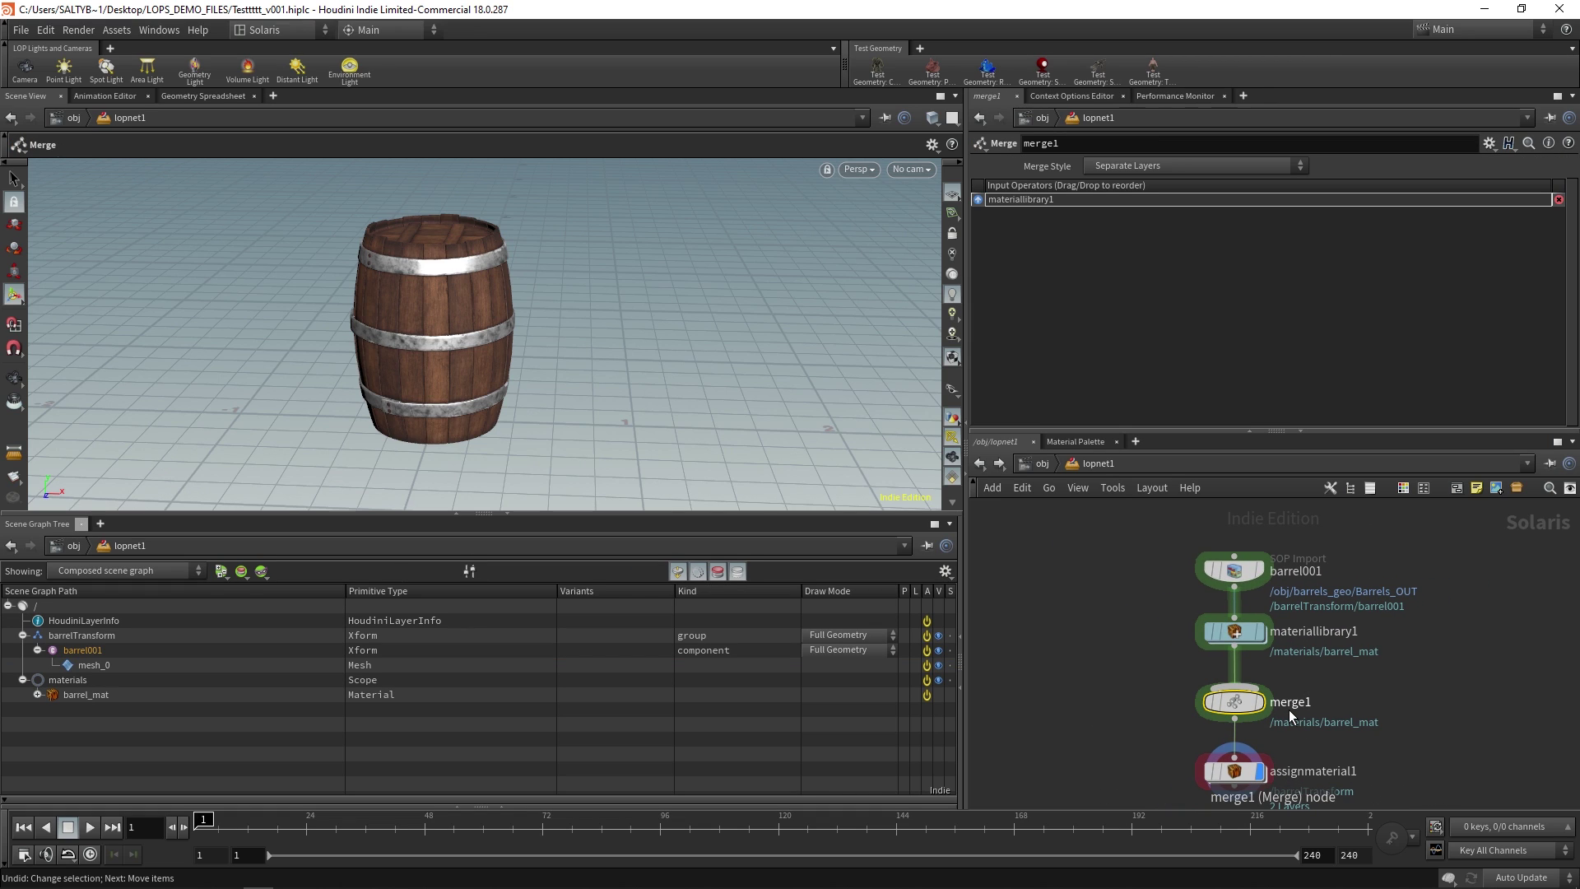
pyautogui.press('Delete')
# Add a Reference node beside the wire between materiallibrary1 and assignmaterial1
pyautogui.press('Tab')
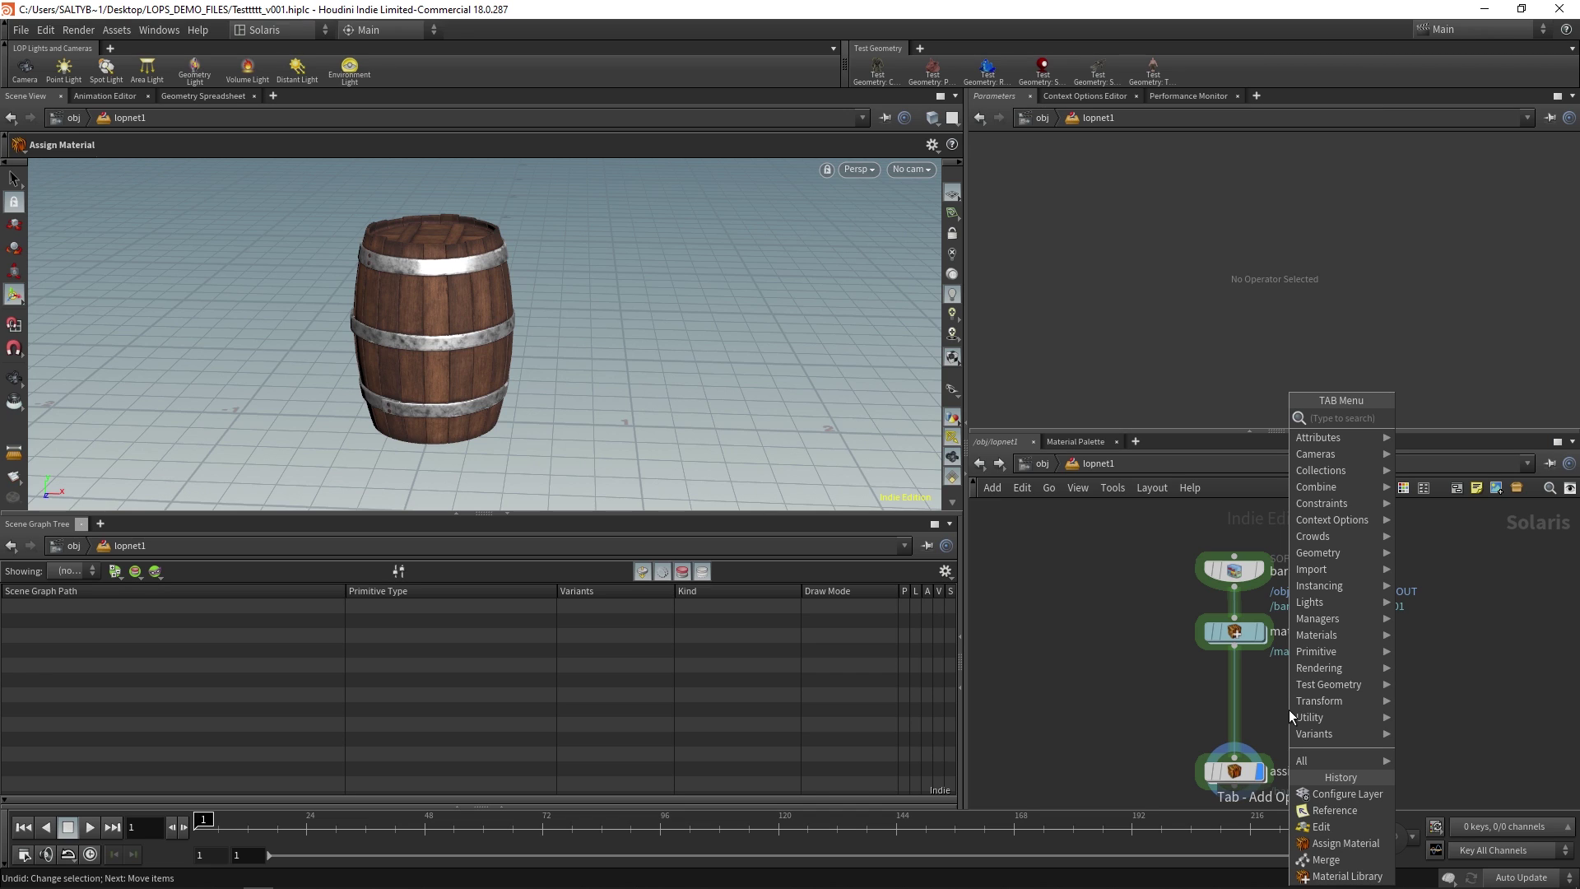
pyautogui.write('ref')
pyautogui.press('Return')
pyautogui.click(1289, 709)
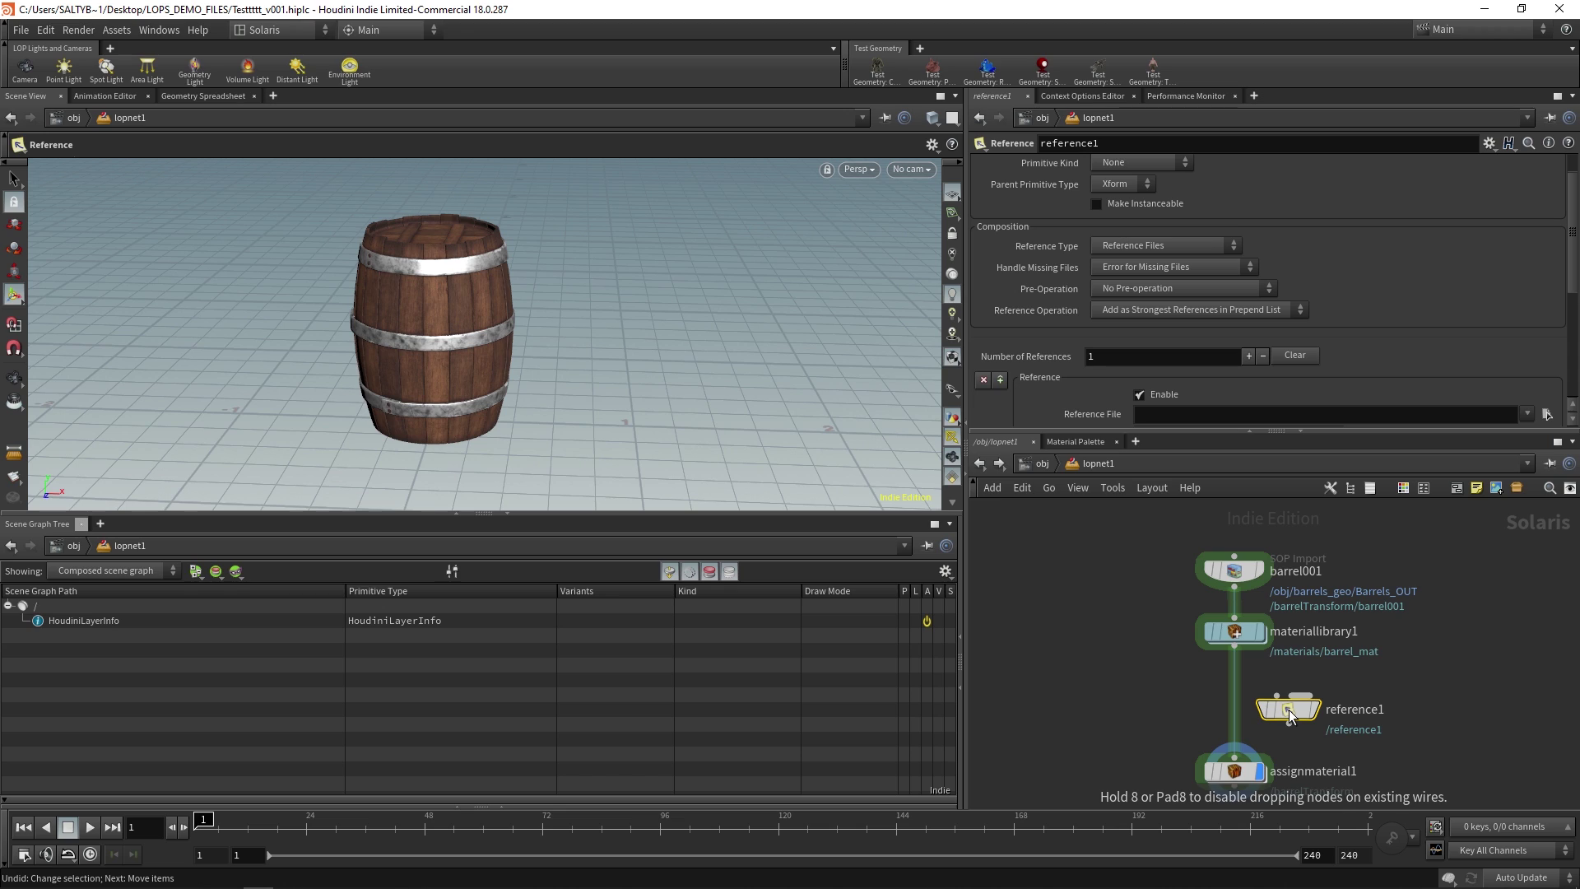
pyautogui.moveTo(1288, 709); pyautogui.dragTo(1151, 696)
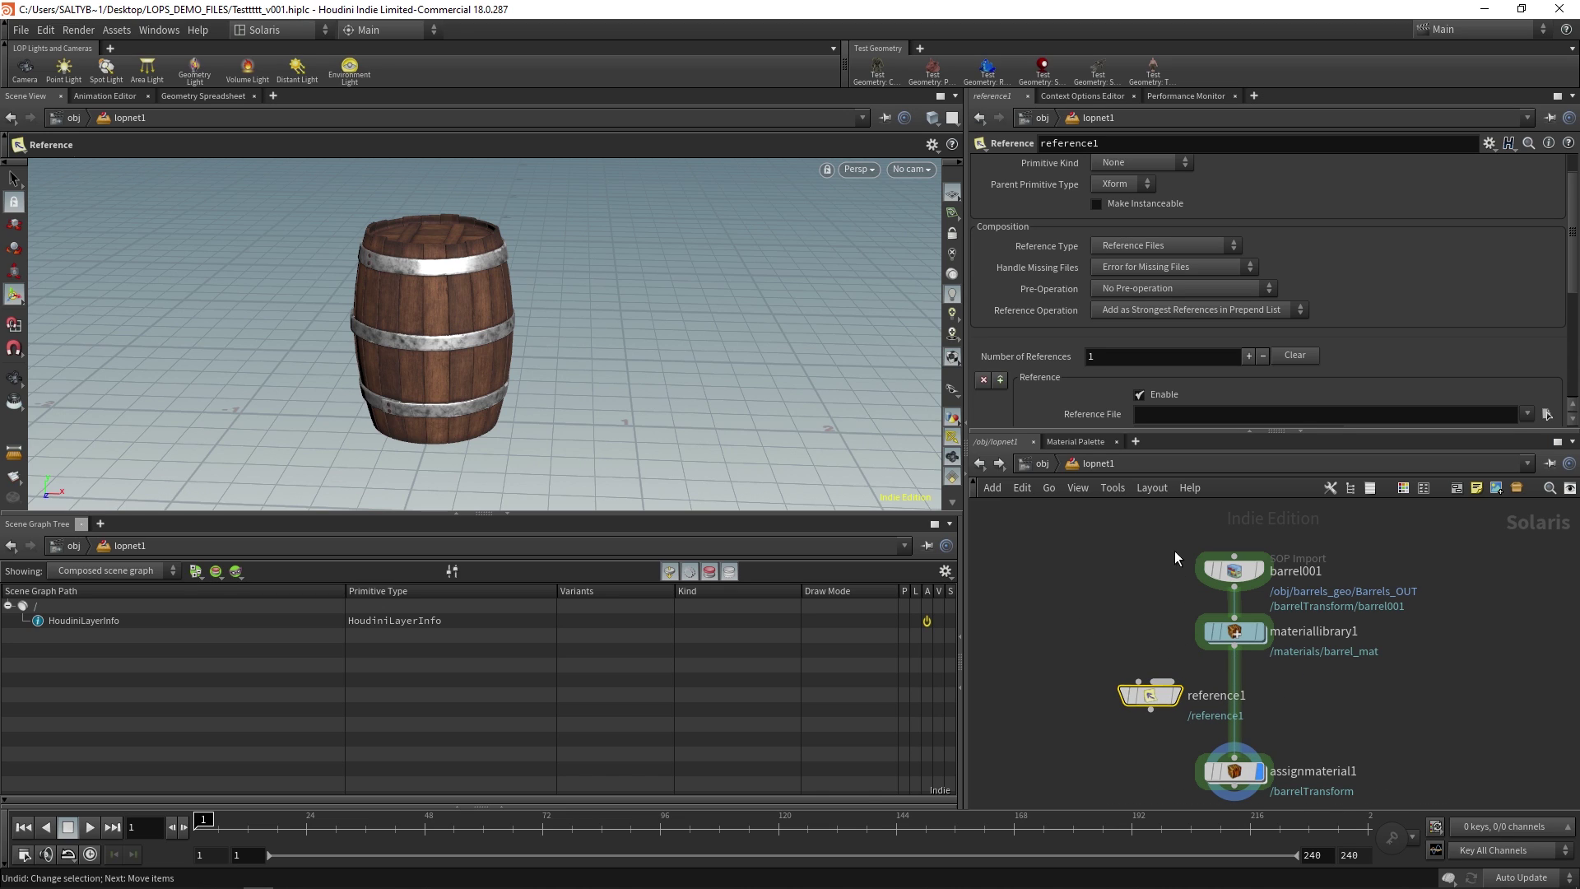
# Cut the wire between barrel001 and materiallibrary1, then connect barrel001 to reference1's first input and materiallibrary1 to its reference input
pyautogui.moveTo(1234, 568); pyautogui.dragTo(1100, 562)
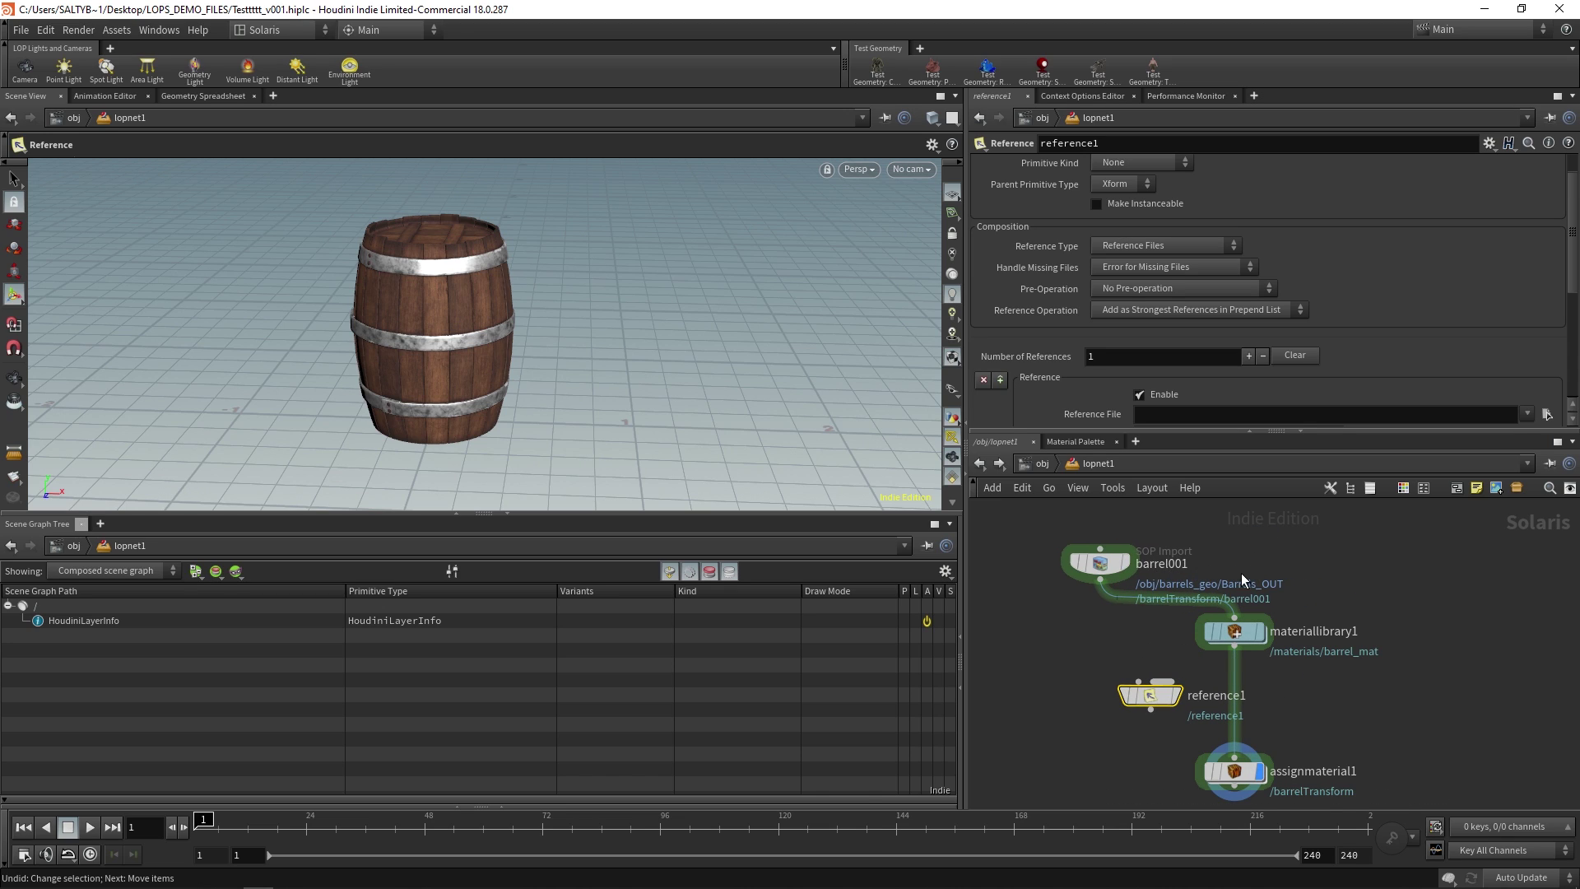
pyautogui.press('y')
pyautogui.moveTo(1234, 574); pyautogui.dragTo(1145, 615)
pyautogui.moveTo(1100, 563); pyautogui.dragTo(1129, 706)
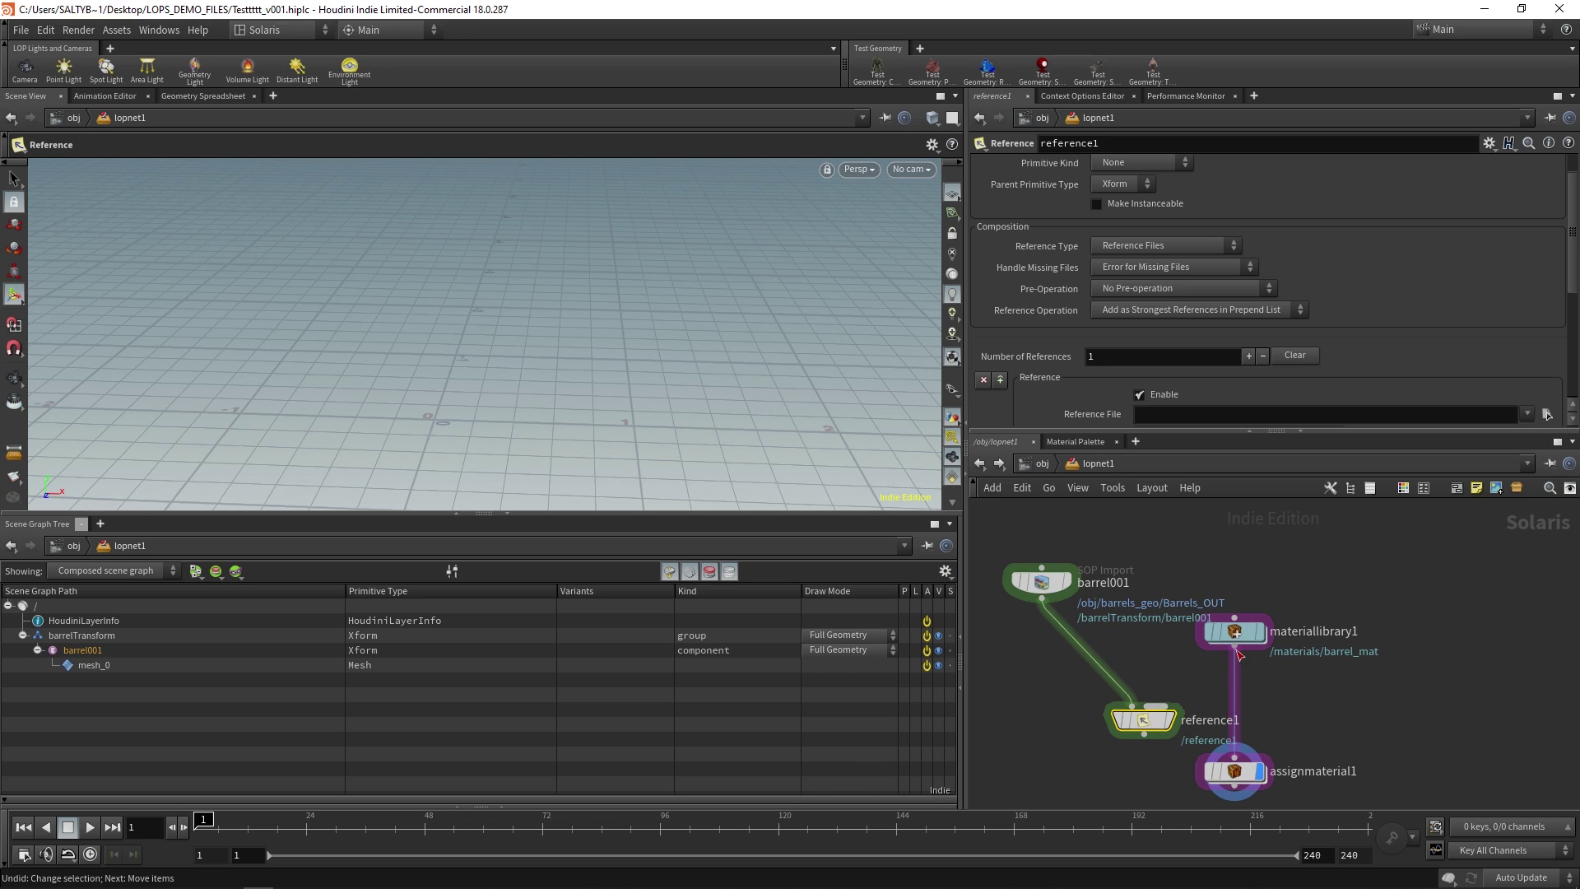
pyautogui.moveTo(1234, 646); pyautogui.dragTo(1186, 678)
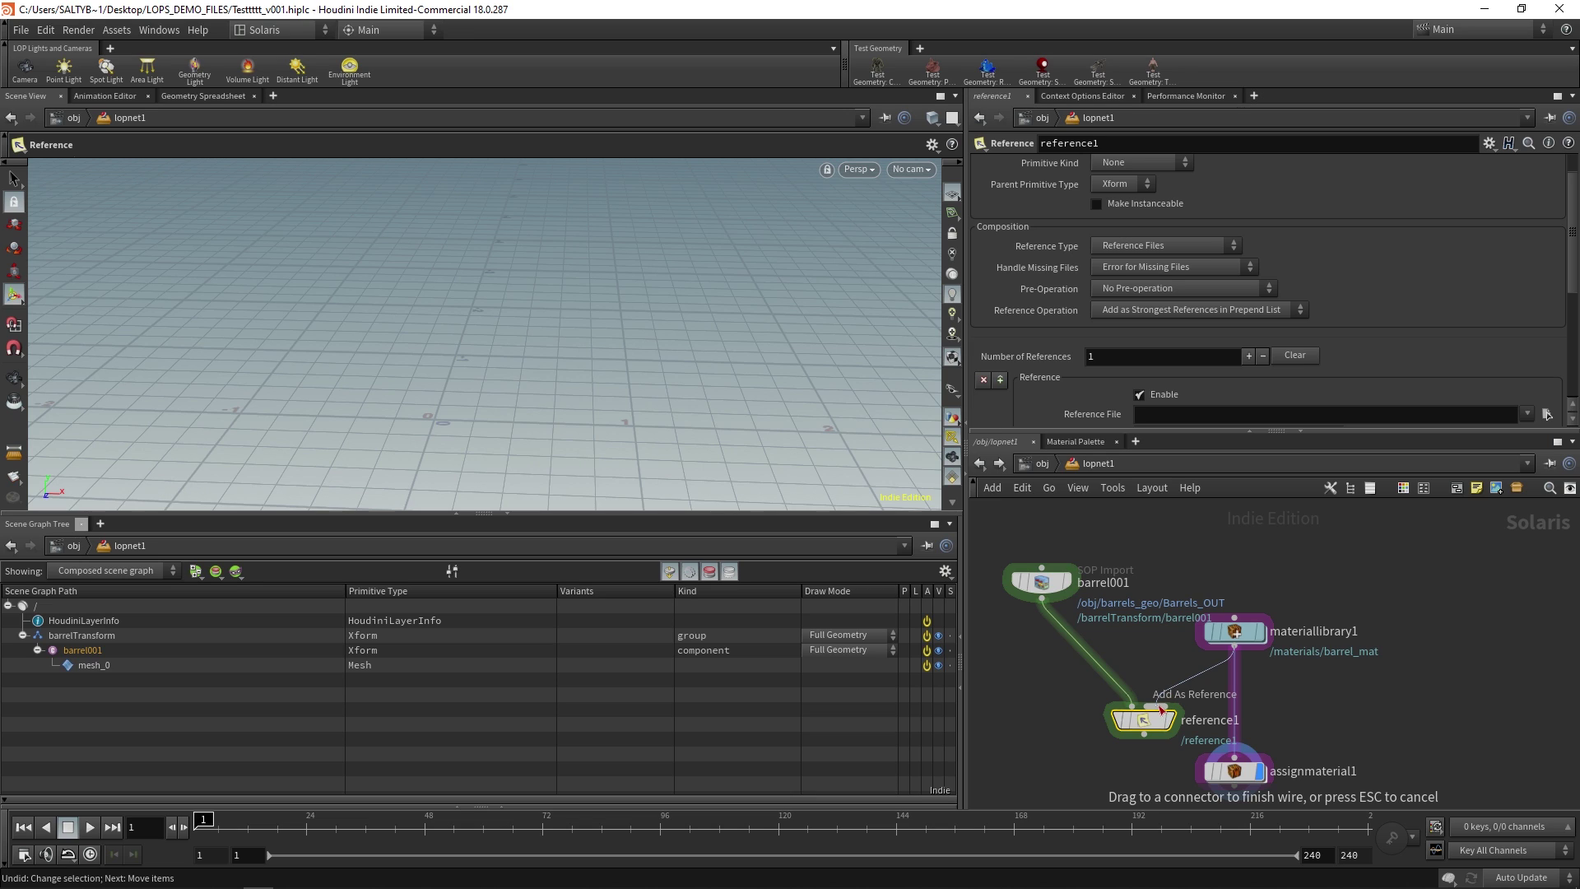
pyautogui.moveTo(1163, 706); pyautogui.dragTo(1158, 706)
# Connect the output of reference1 to assignmaterial1 and space out the nodes, with materiallibrary1 level with barrel001
pyautogui.moveTo(1291, 694); pyautogui.dragTo(1310, 601, button='middle')
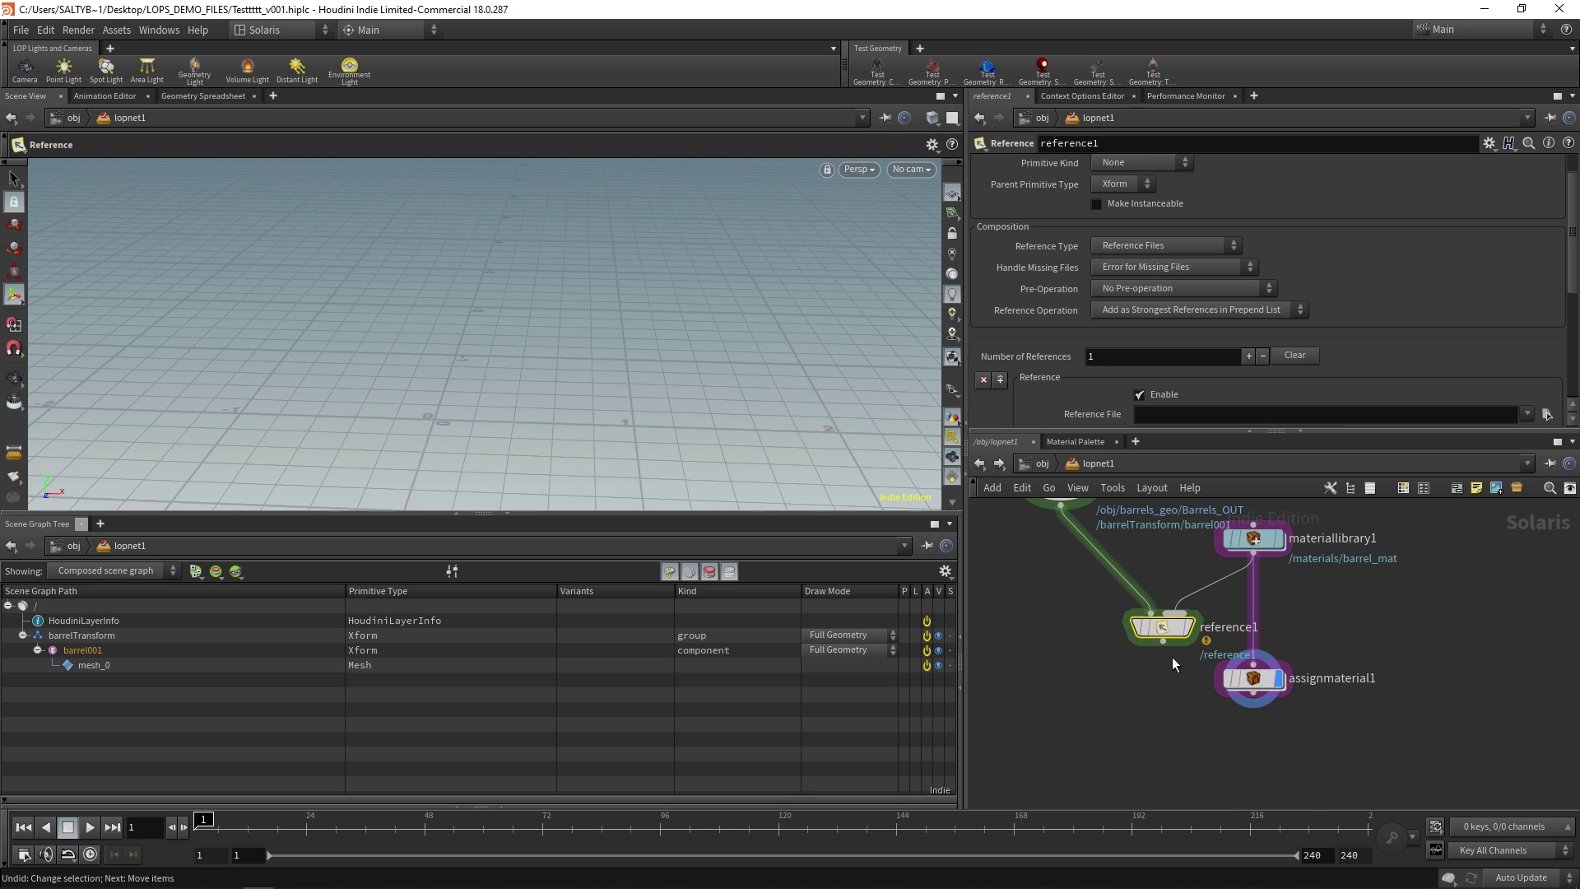
pyautogui.moveTo(1162, 641); pyautogui.dragTo(1177, 713)
pyautogui.moveTo(1230, 689); pyautogui.dragTo(1246, 745, button='middle')
pyautogui.moveTo(1076, 729); pyautogui.dragTo(1214, 621)
pyautogui.moveTo(1175, 689)
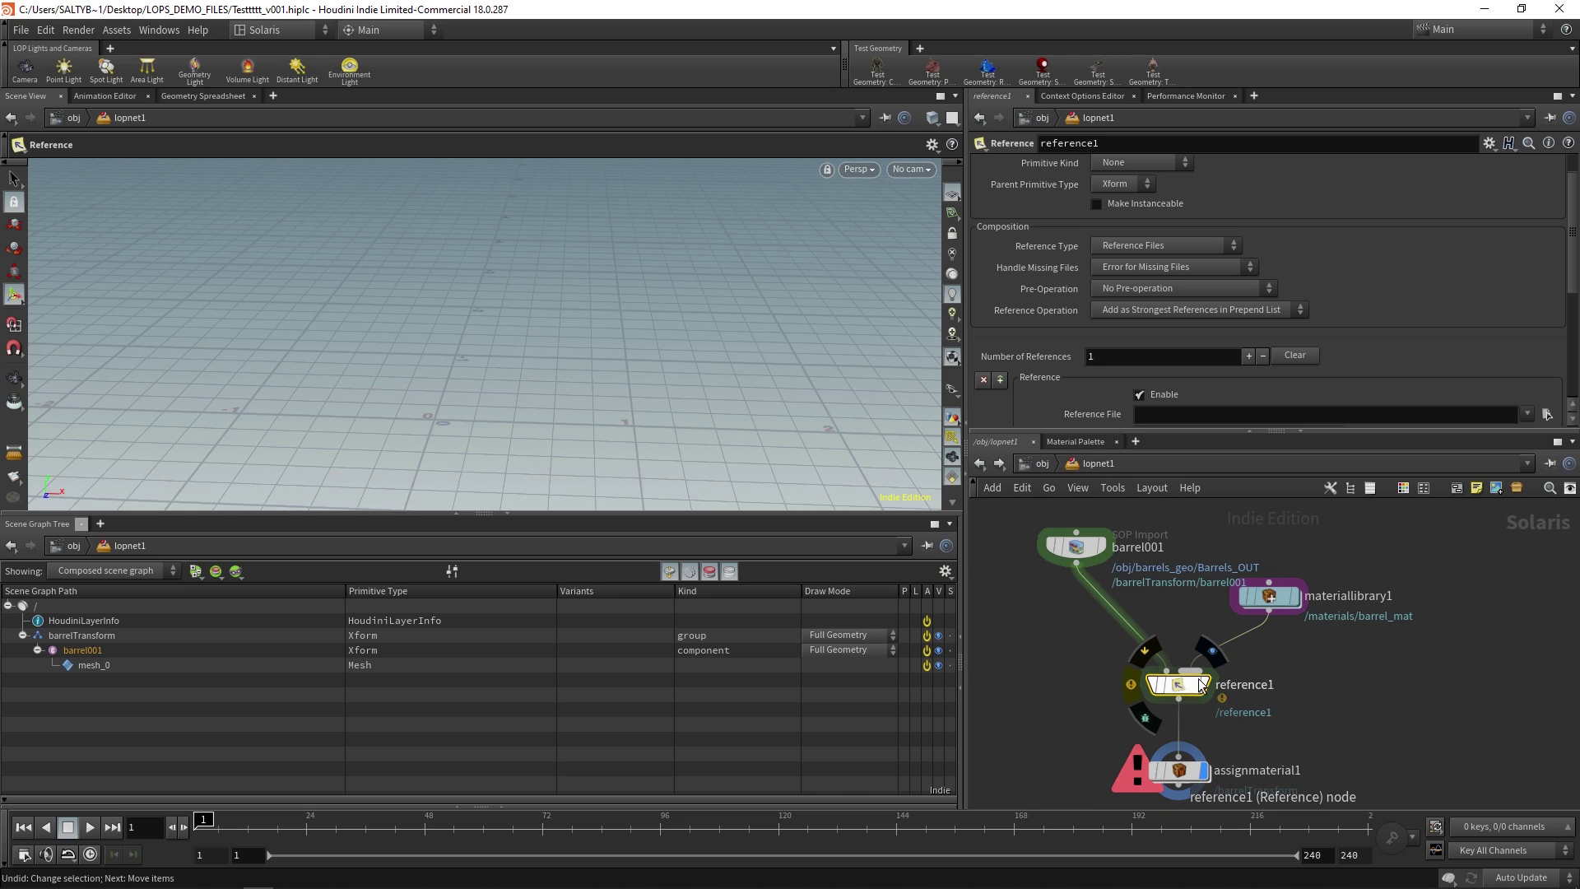
pyautogui.moveTo(1201, 685); pyautogui.dragTo(1164, 707, button='middle')
pyautogui.moveTo(1232, 625); pyautogui.dragTo(1290, 578)
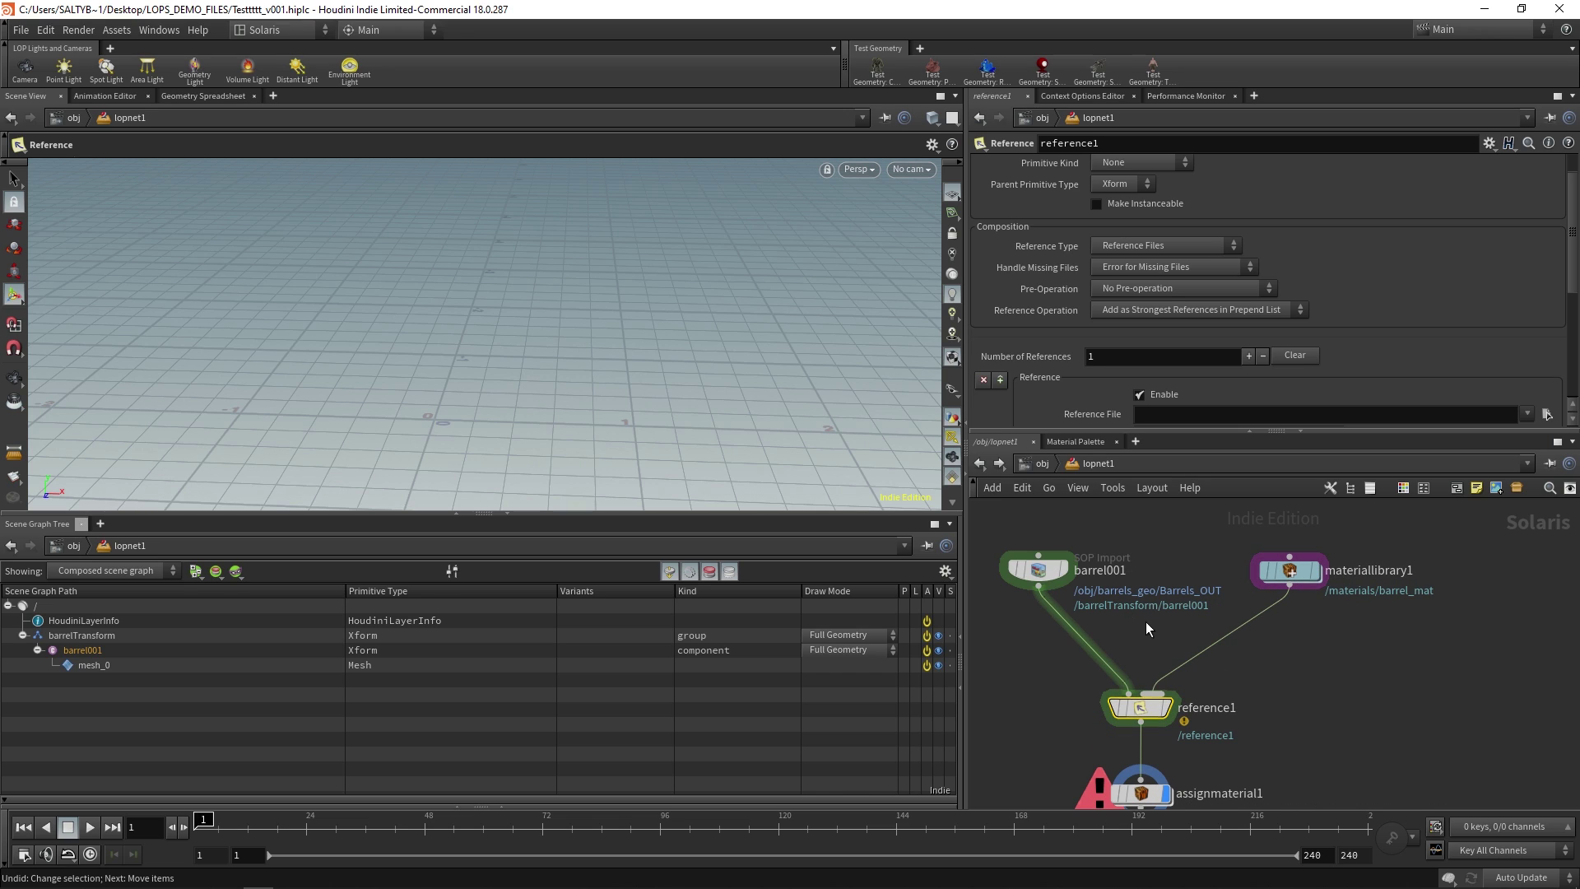
pyautogui.moveTo(1147, 624); pyautogui.dragTo(1245, 642, button='middle')
pyautogui.moveTo(1050, 588); pyautogui.dragTo(1009, 583, button='middle')
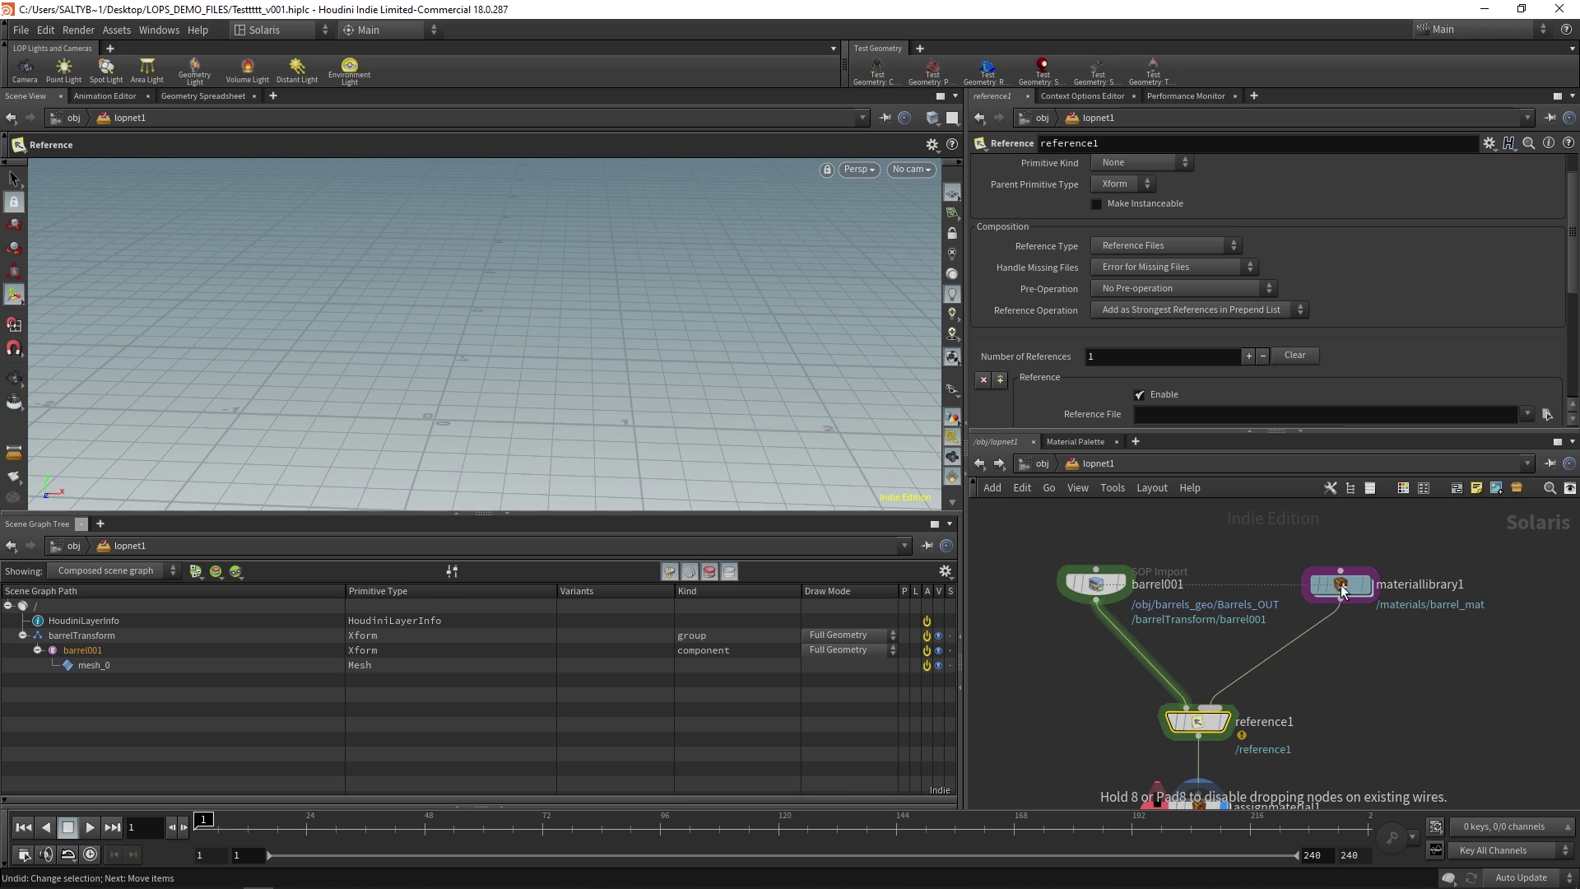
pyautogui.moveTo(1368, 613)
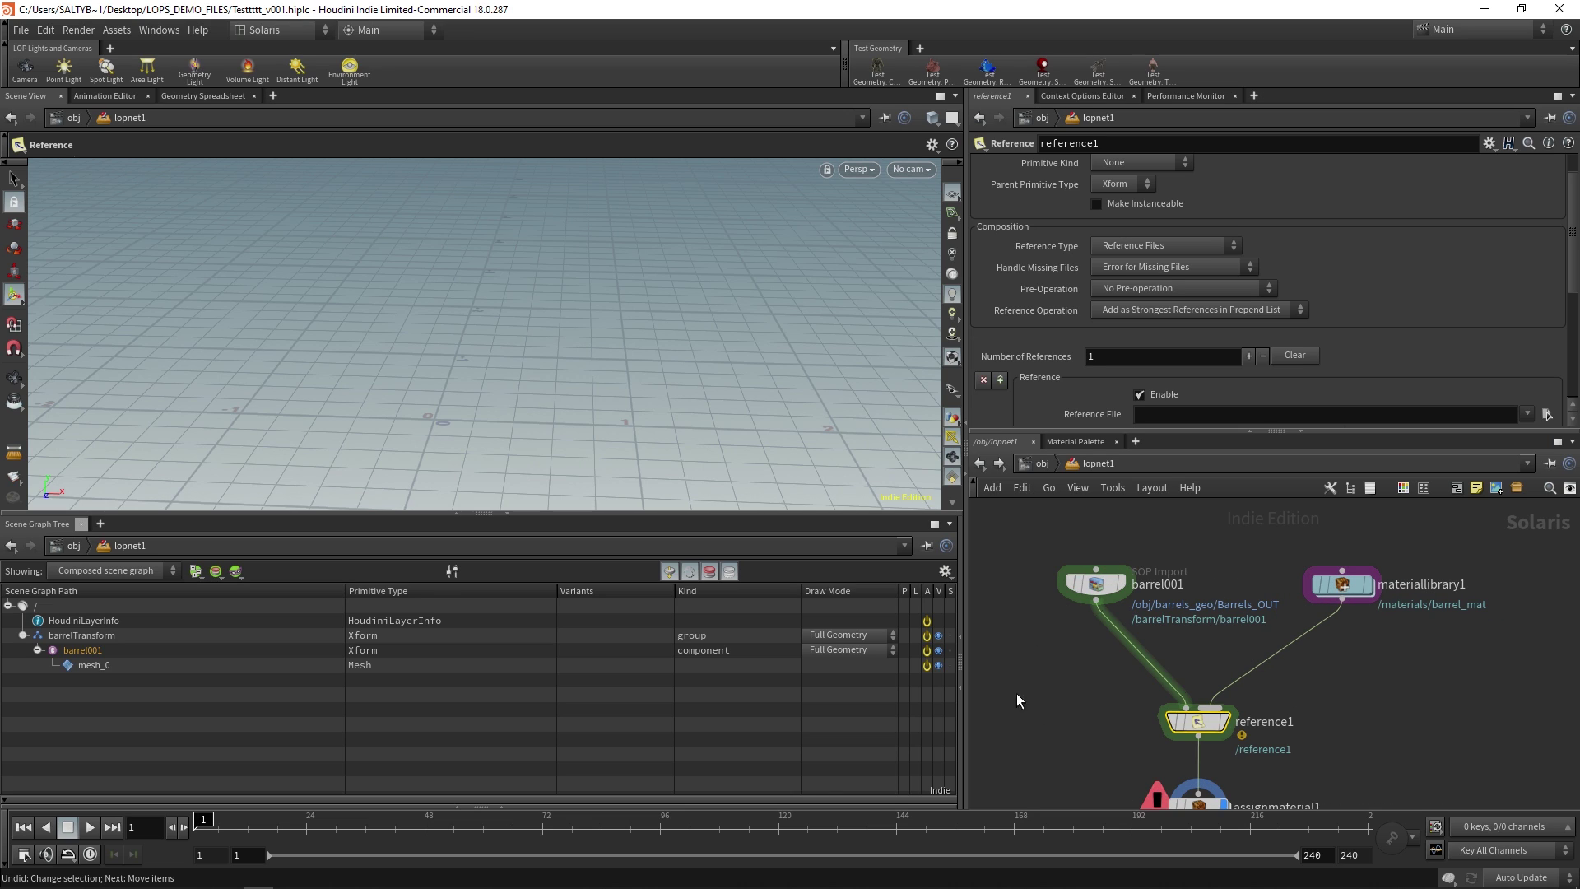
# Inspect the active layer of reference1, placing the inspection window clear of the node network
pyautogui.moveTo(1100, 674); pyautogui.dragTo(1089, 629, button='middle')
pyautogui.rightClick(1194, 673)
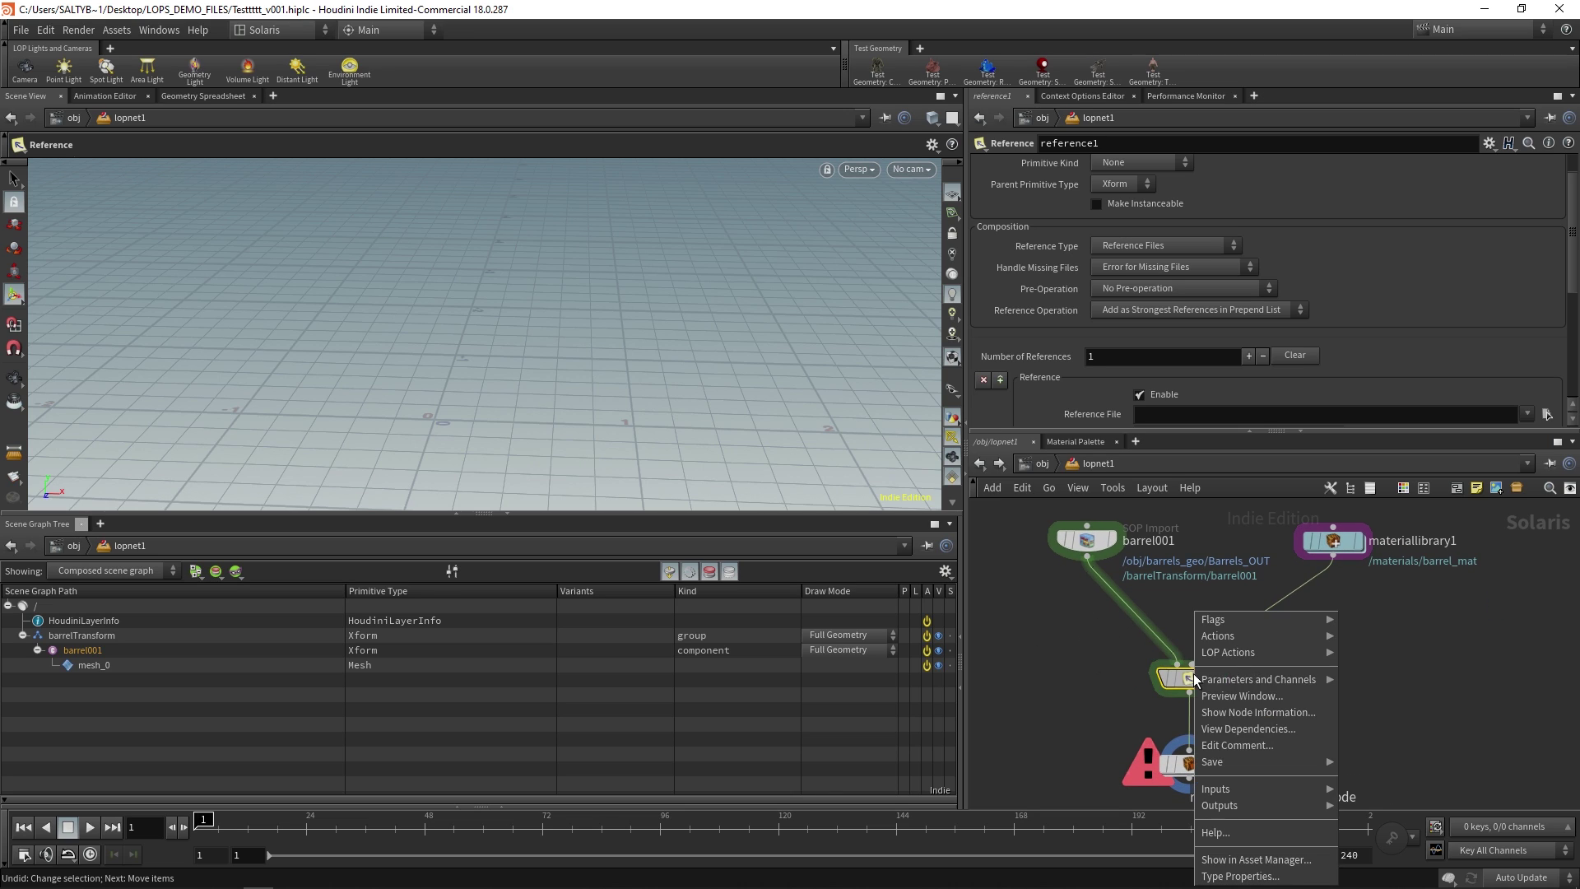
pyautogui.moveTo(1247, 652)
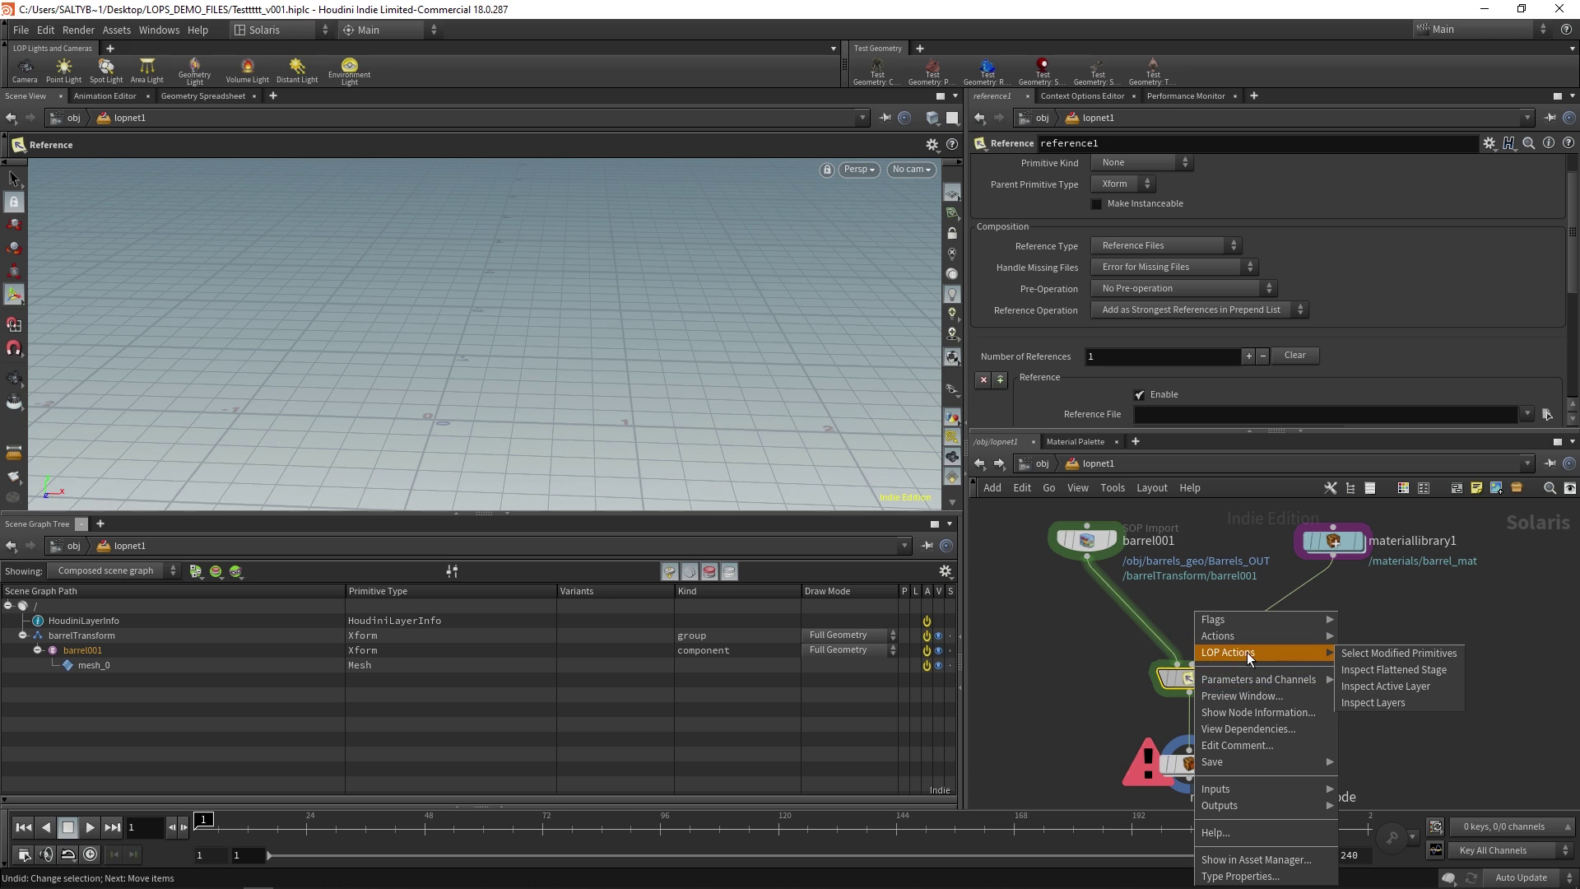
pyautogui.click(1399, 687)
pyautogui.moveTo(1308, 463); pyautogui.dragTo(757, 391)
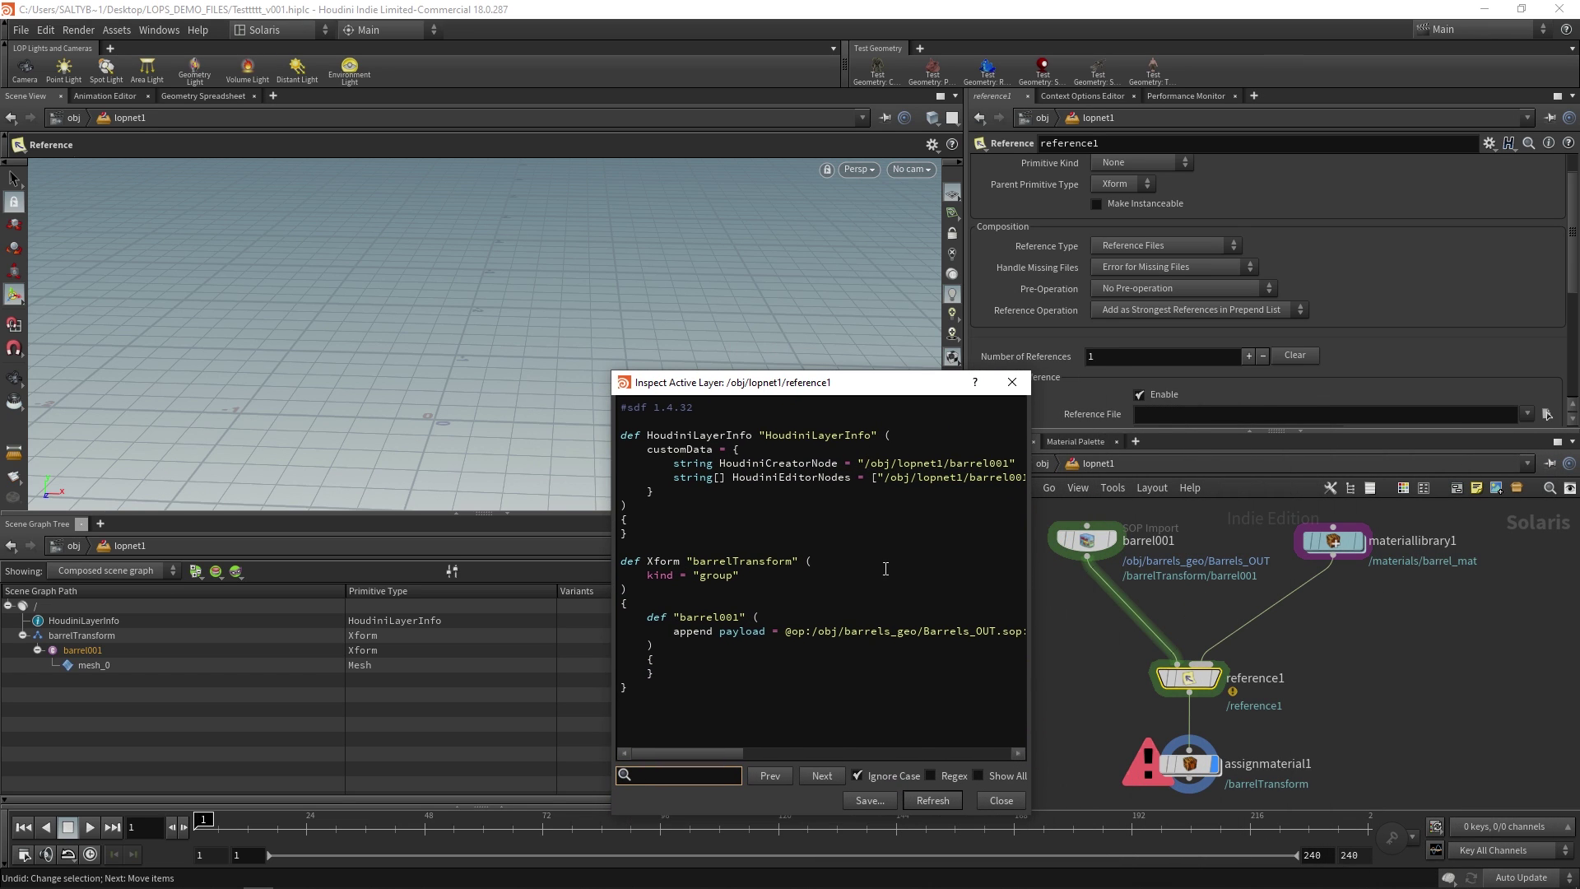
pyautogui.moveTo(716, 751); pyautogui.dragTo(703, 757)
# Compare the scene graph of materiallibrary1 with that of reference1
pyautogui.moveTo(1333, 541)
pyautogui.mouseDown()
pyautogui.moveTo(1336, 556)
pyautogui.moveTo(1325, 541)
pyautogui.mouseUp()
pyautogui.moveTo(1355, 602)
pyautogui.mouseDown()
pyautogui.moveTo(1333, 523)
pyautogui.moveTo(1341, 580)
pyautogui.mouseUp()
pyautogui.moveTo(1324, 697); pyautogui.dragTo(1384, 610, button='middle')
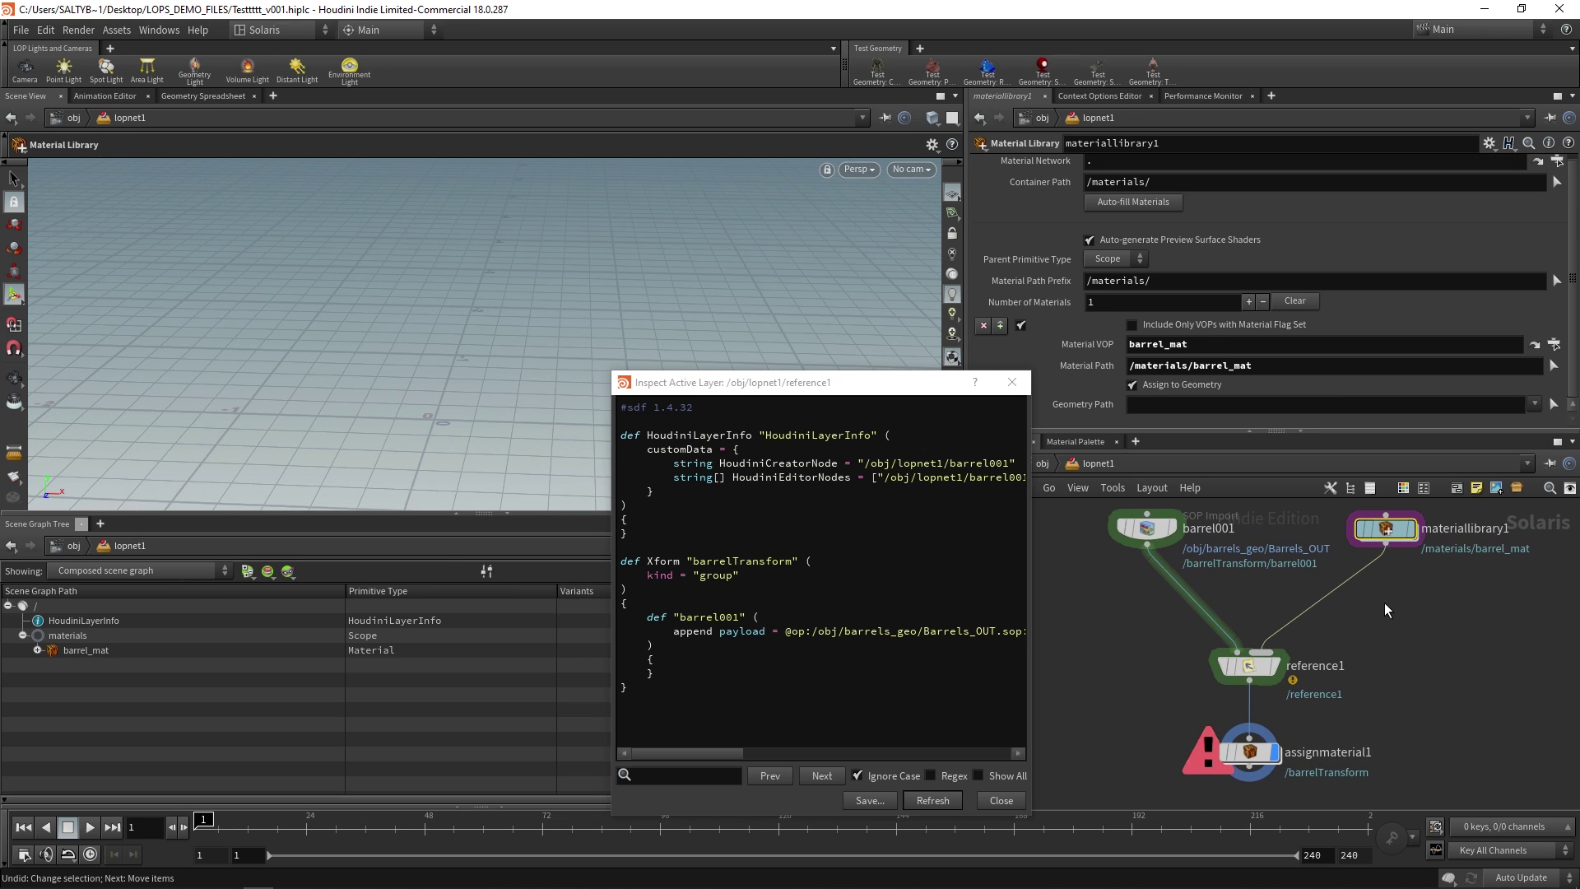
pyautogui.click(1250, 665)
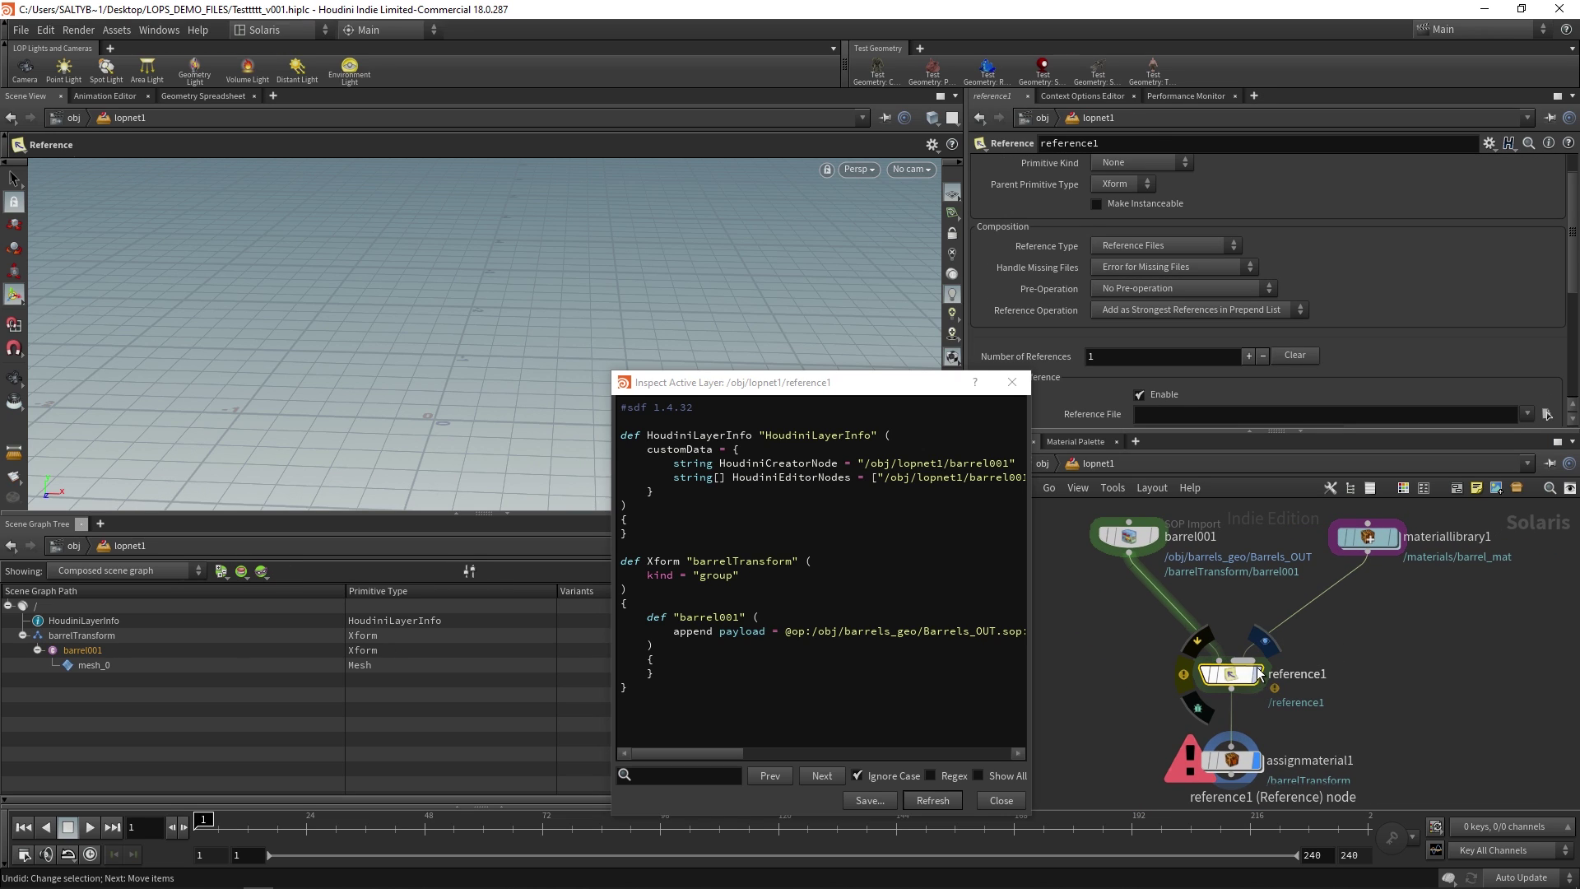
# Close the layer inspection window and set reference1's Reference Type to Reference From Multi-input
pyautogui.click(1025, 384)
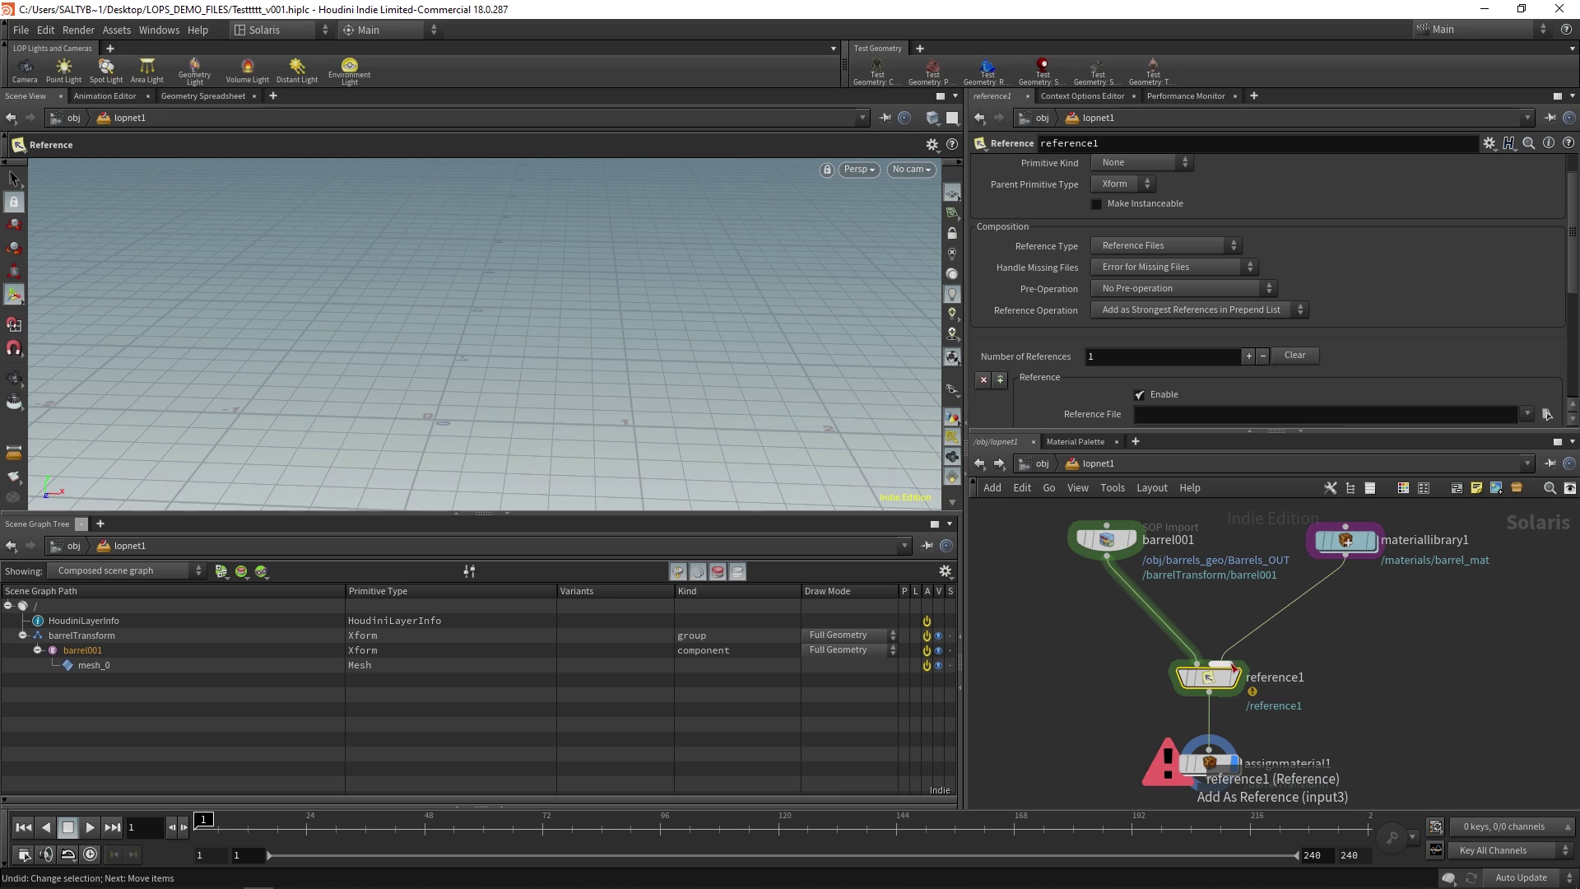
pyautogui.moveTo(1573, 235); pyautogui.dragTo(1566, 211)
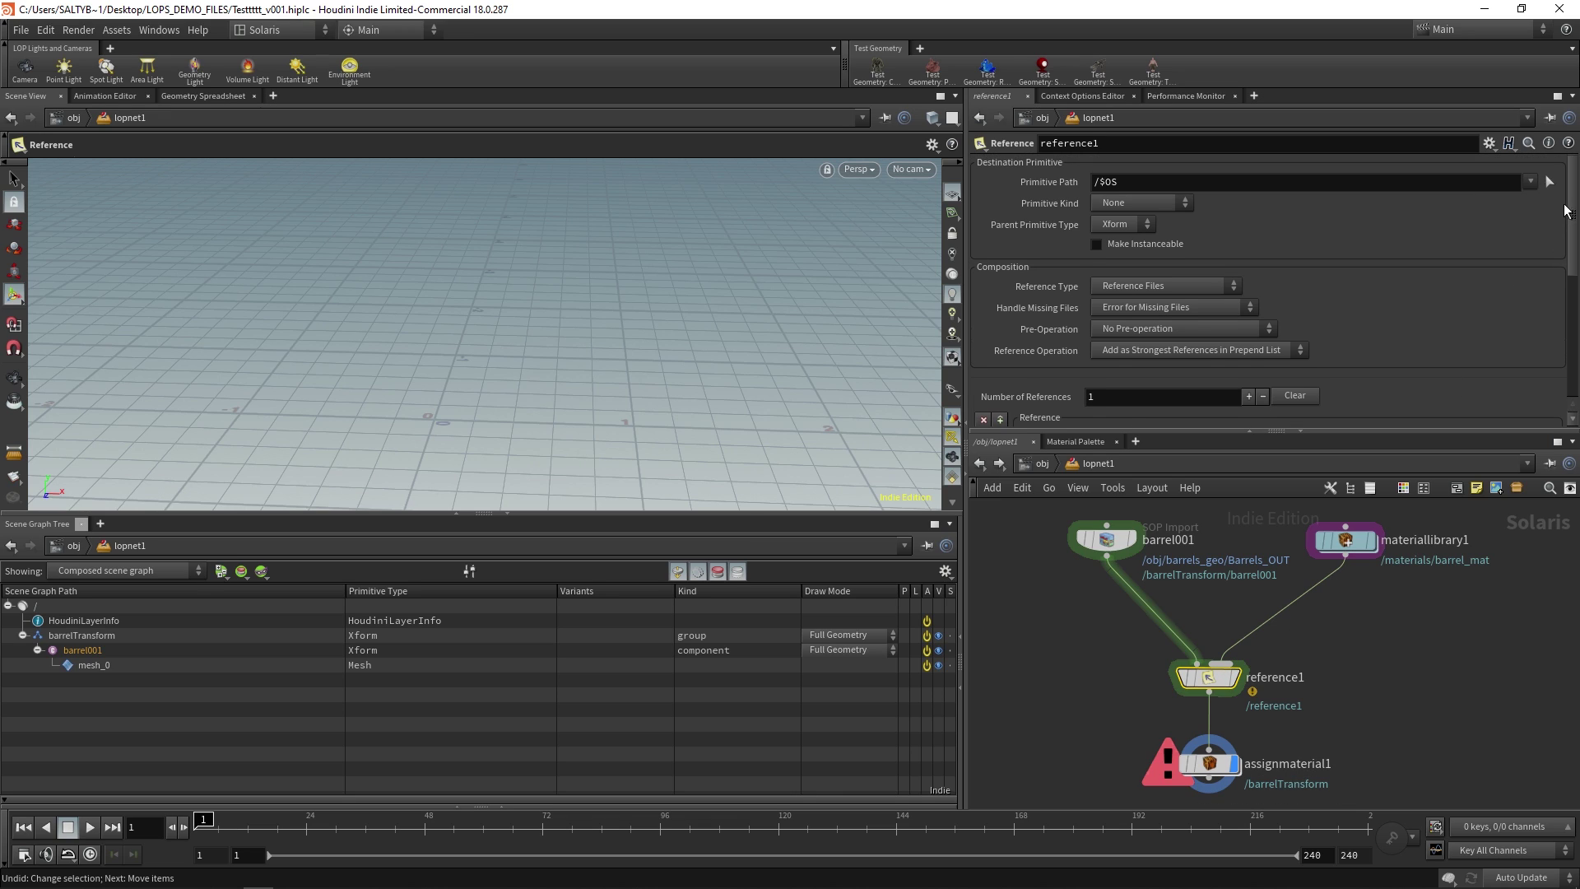
pyautogui.click(1124, 285)
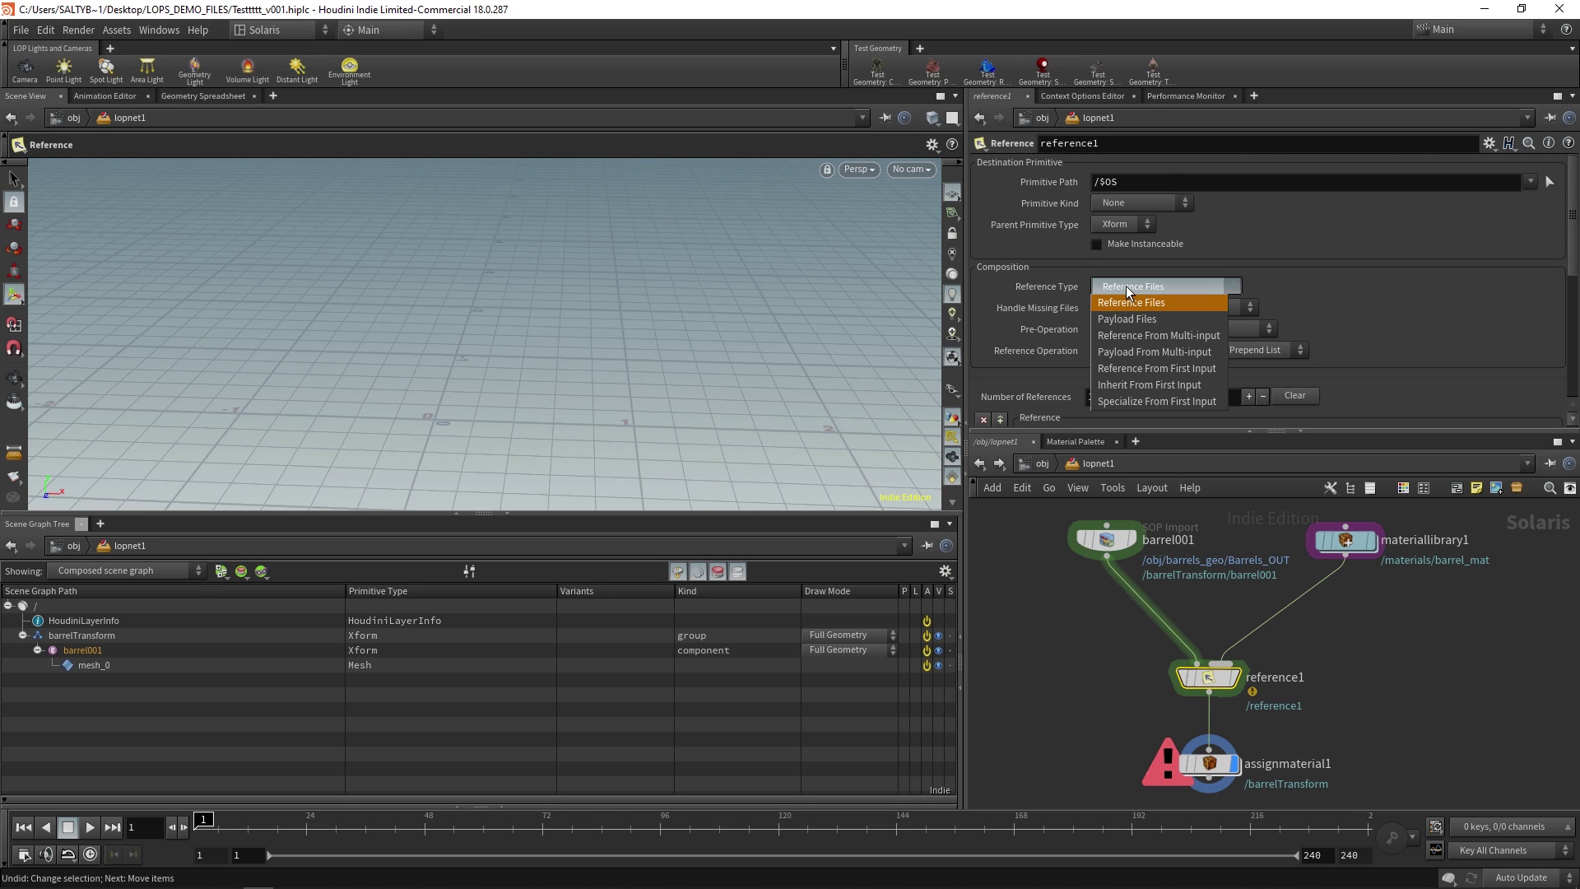
pyautogui.click(1157, 335)
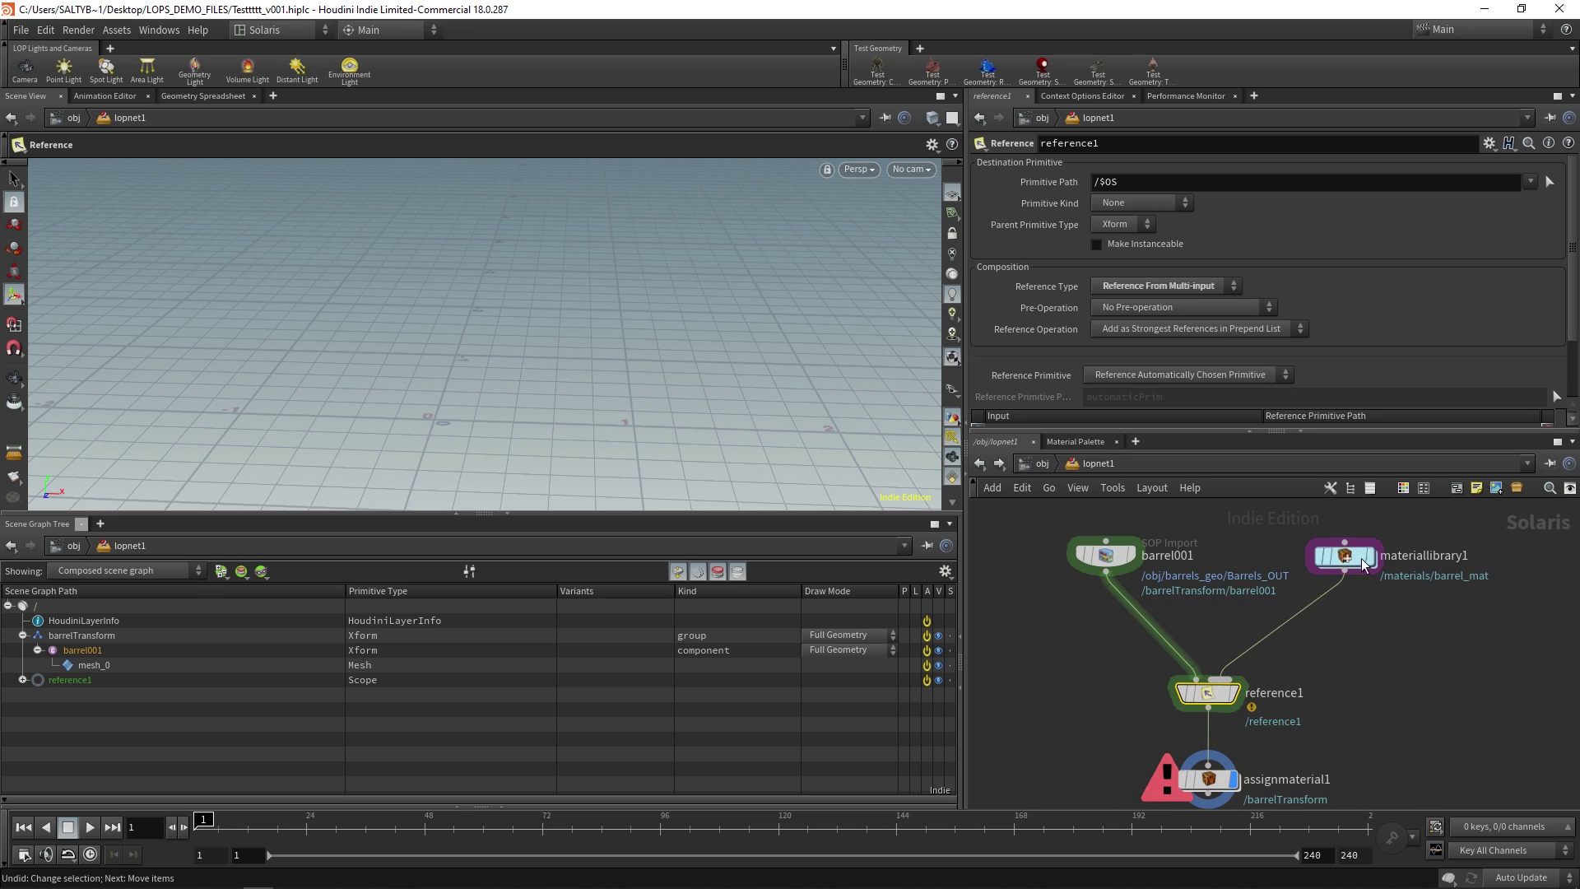
# Examine the reference1 branch in the scene graph, including barrel_mat and its shaders, and collapse the branch again
pyautogui.click(23, 680)
pyautogui.click(72, 680)
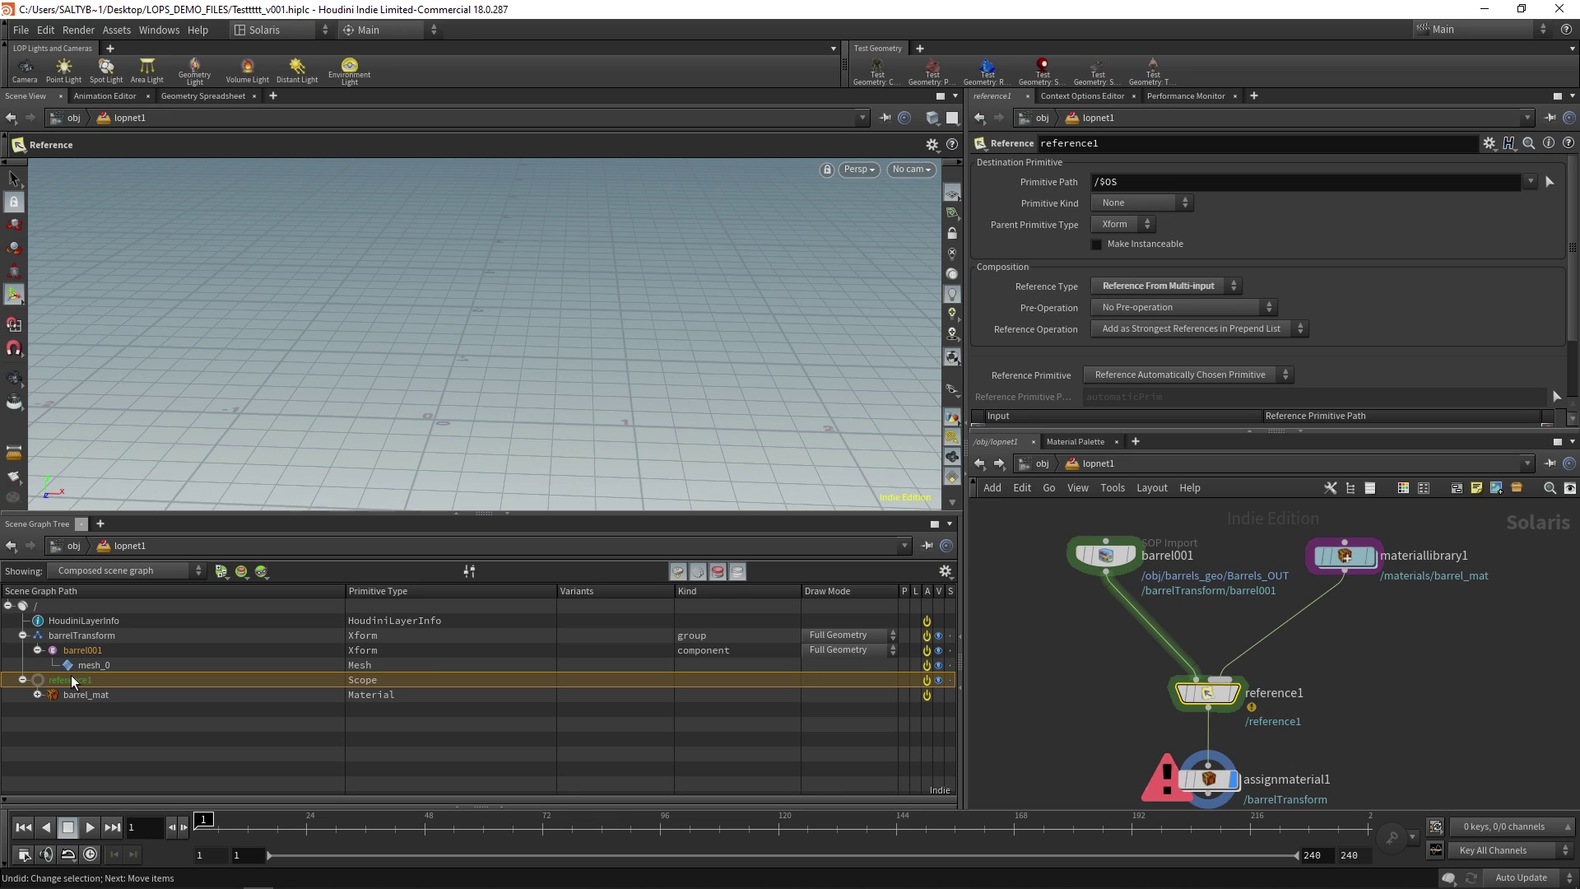
pyautogui.click(37, 695)
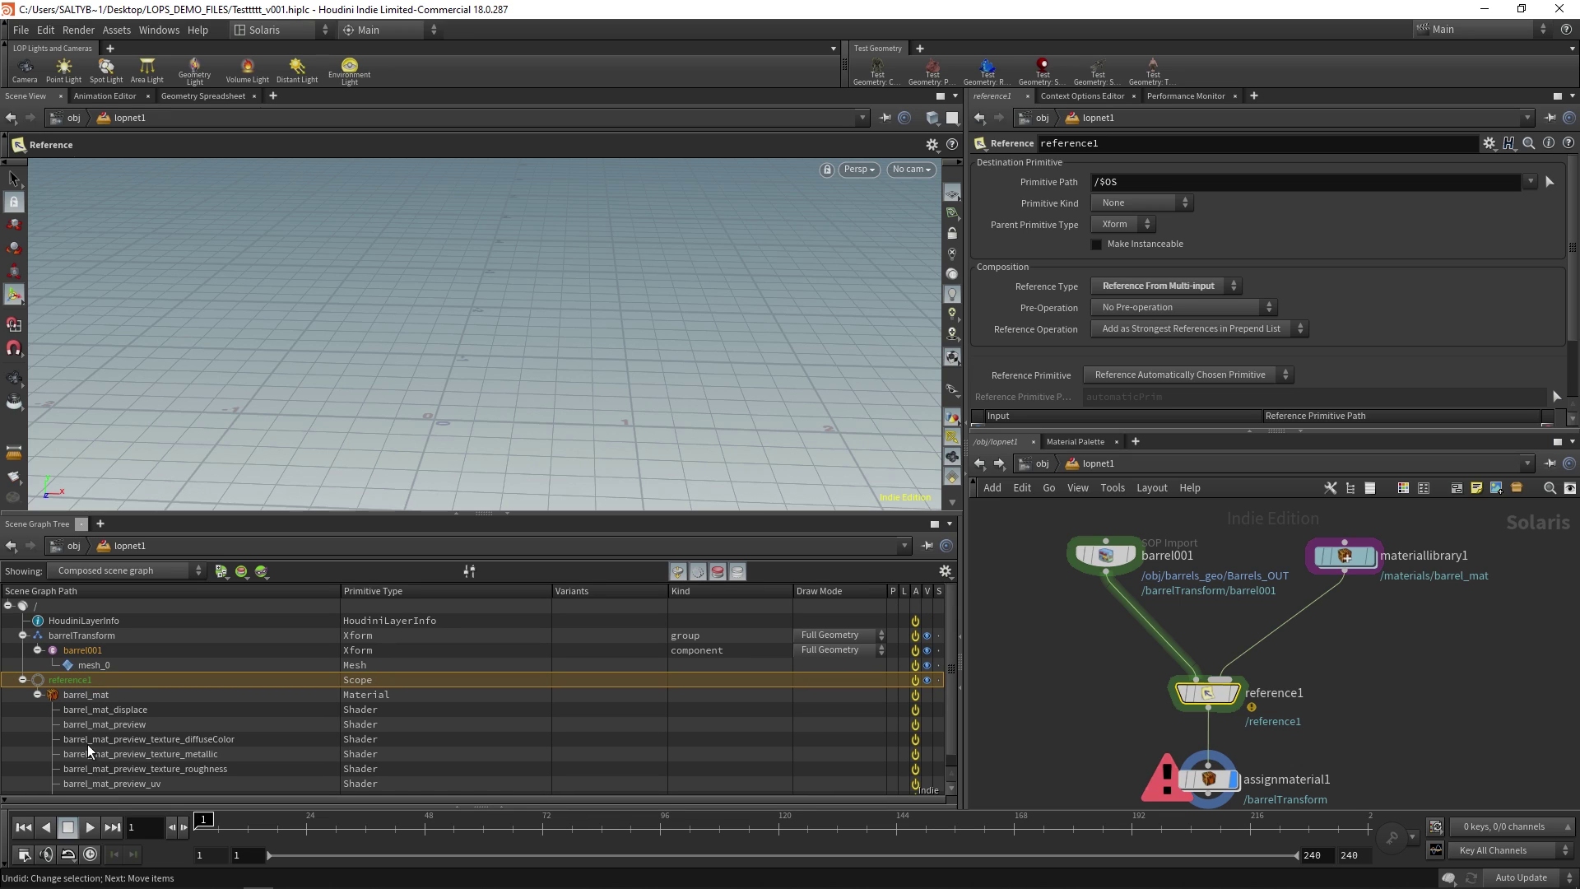
pyautogui.click(23, 680)
# Insert a Configure Layer node between materiallibrary1 and reference1, lined up beneath materiallibrary1
pyautogui.press('Tab')
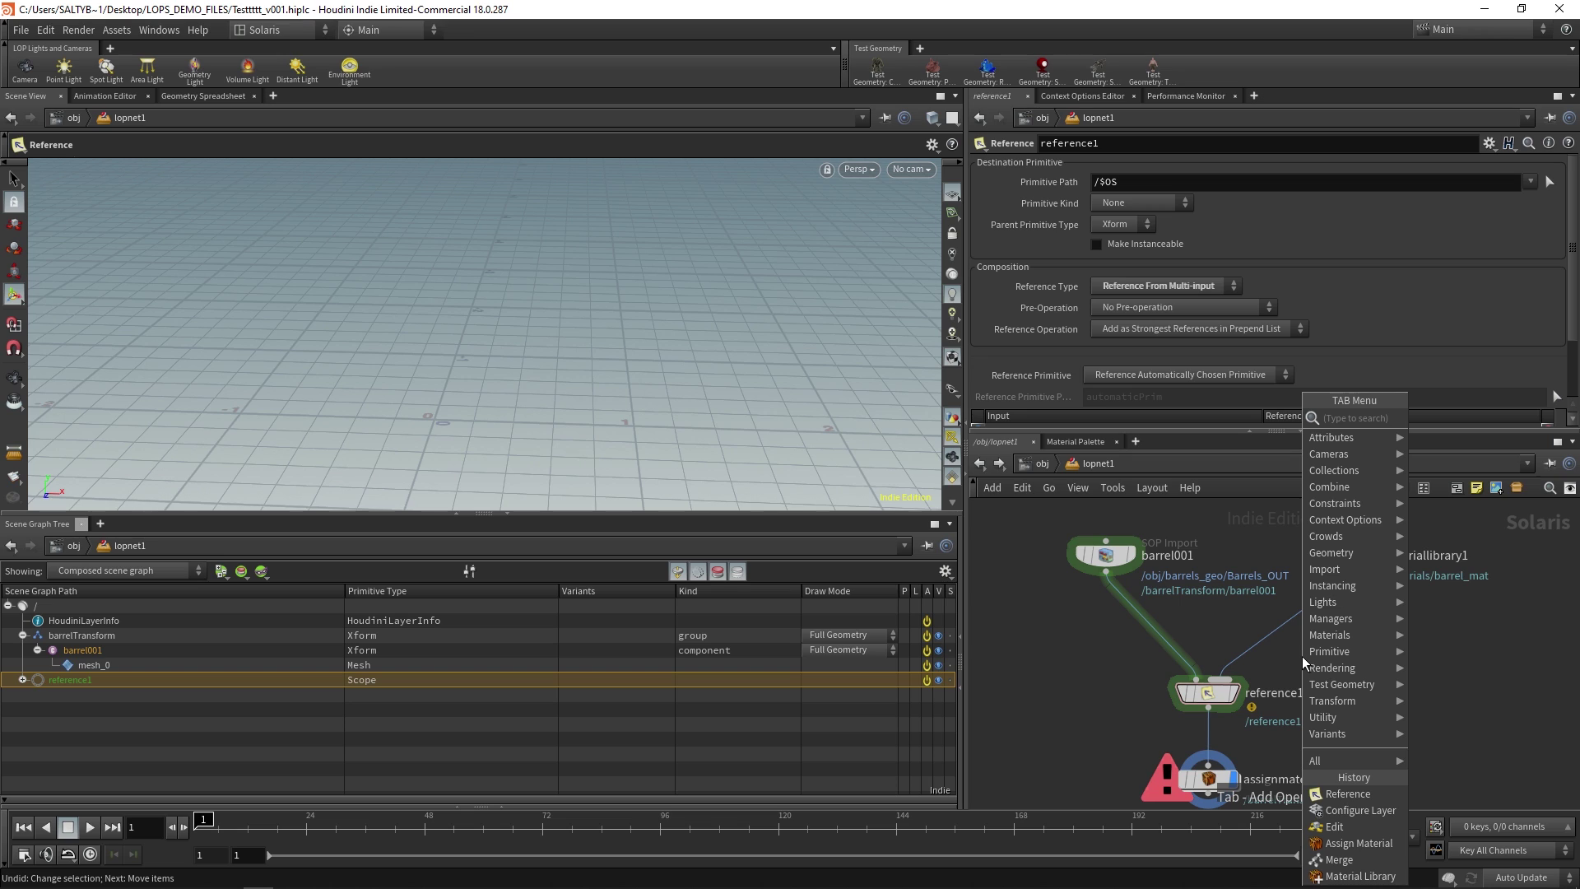
pyautogui.write('config')
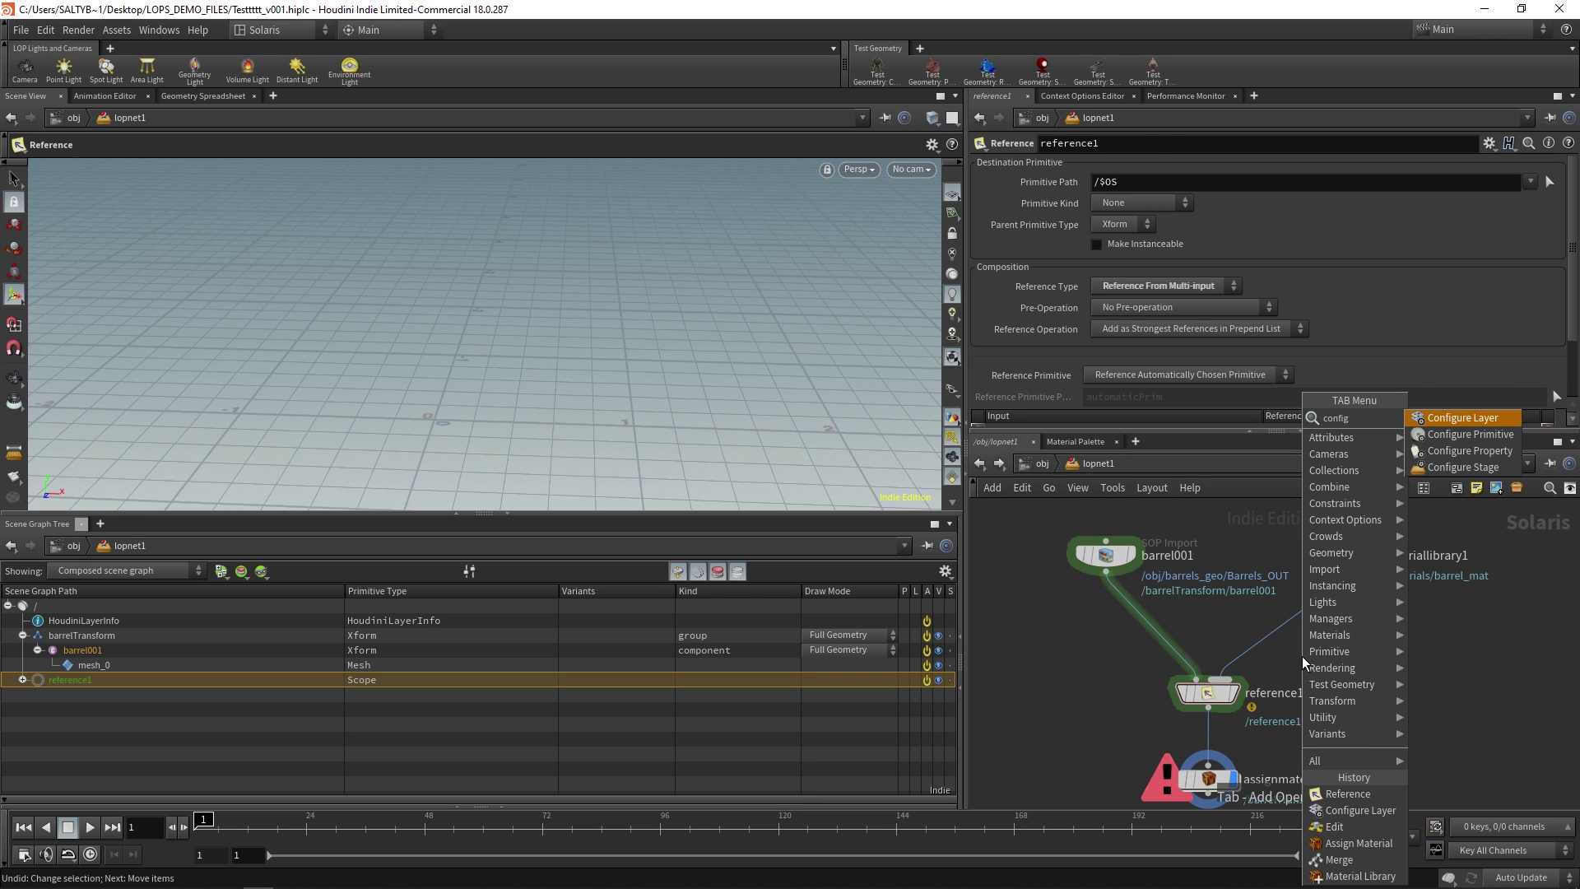
pyautogui.press('Return')
pyautogui.moveTo(1301, 657); pyautogui.dragTo(1342, 635)
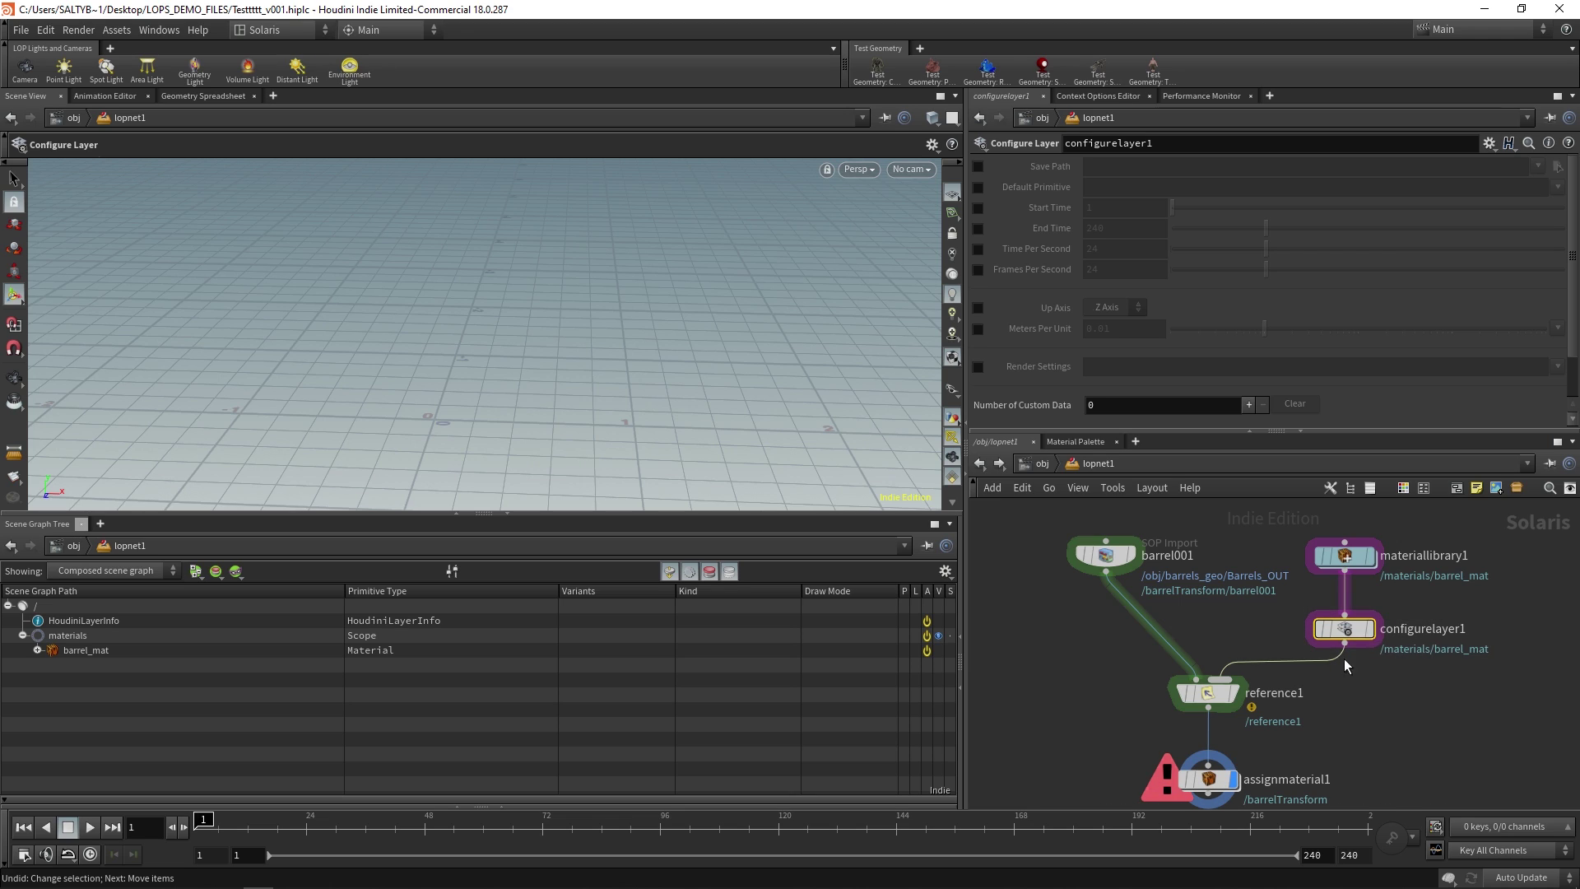
pyautogui.moveTo(1344, 636)
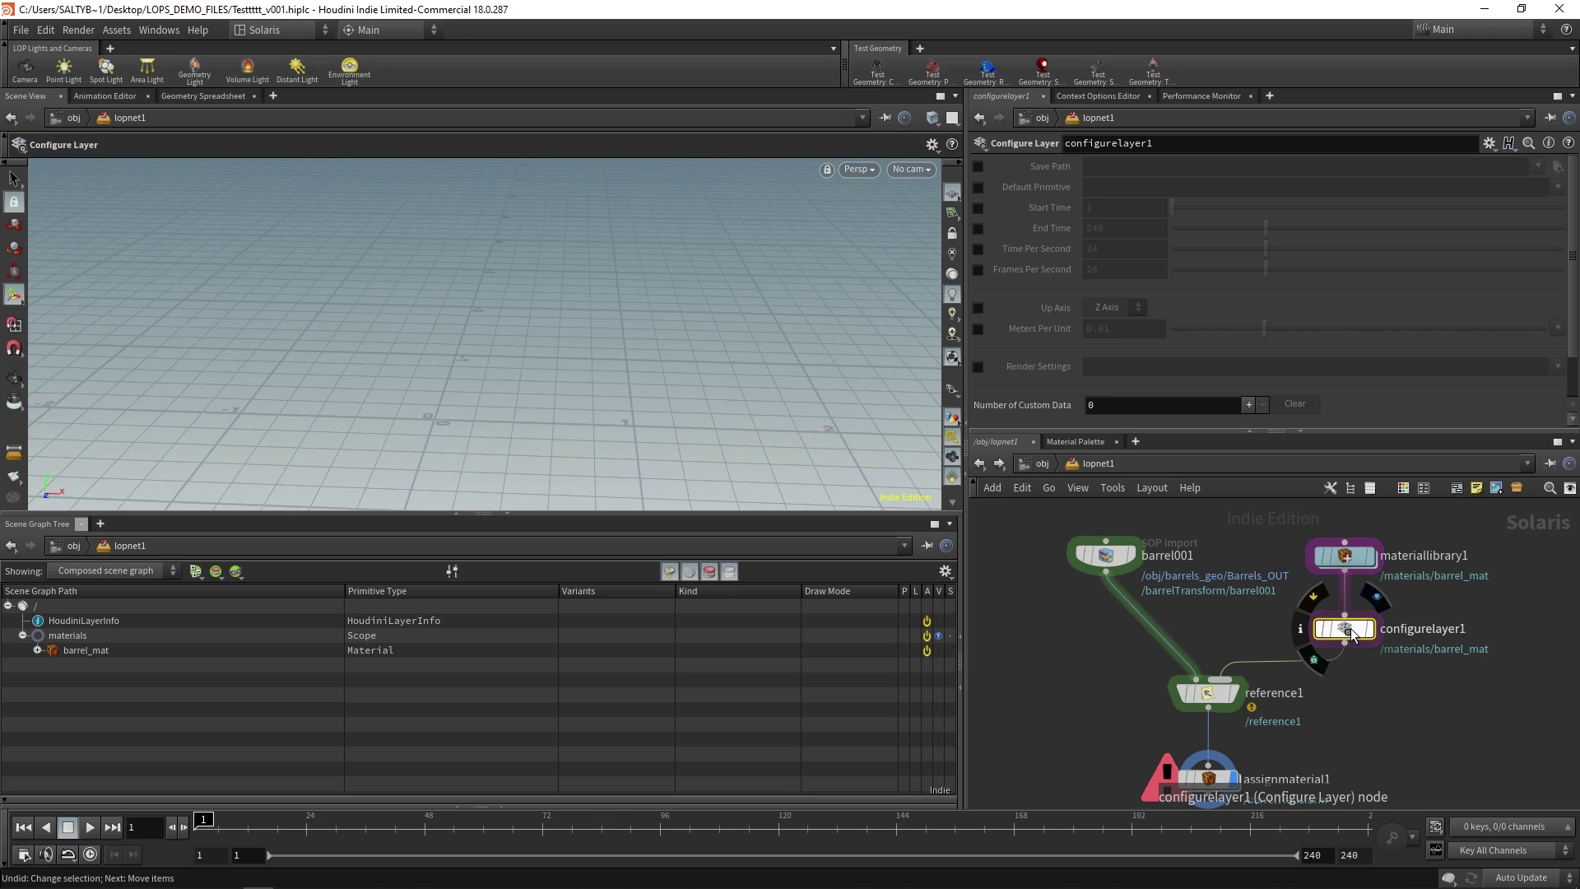
pyautogui.moveTo(1449, 584); pyautogui.dragTo(1457, 606, button='middle')
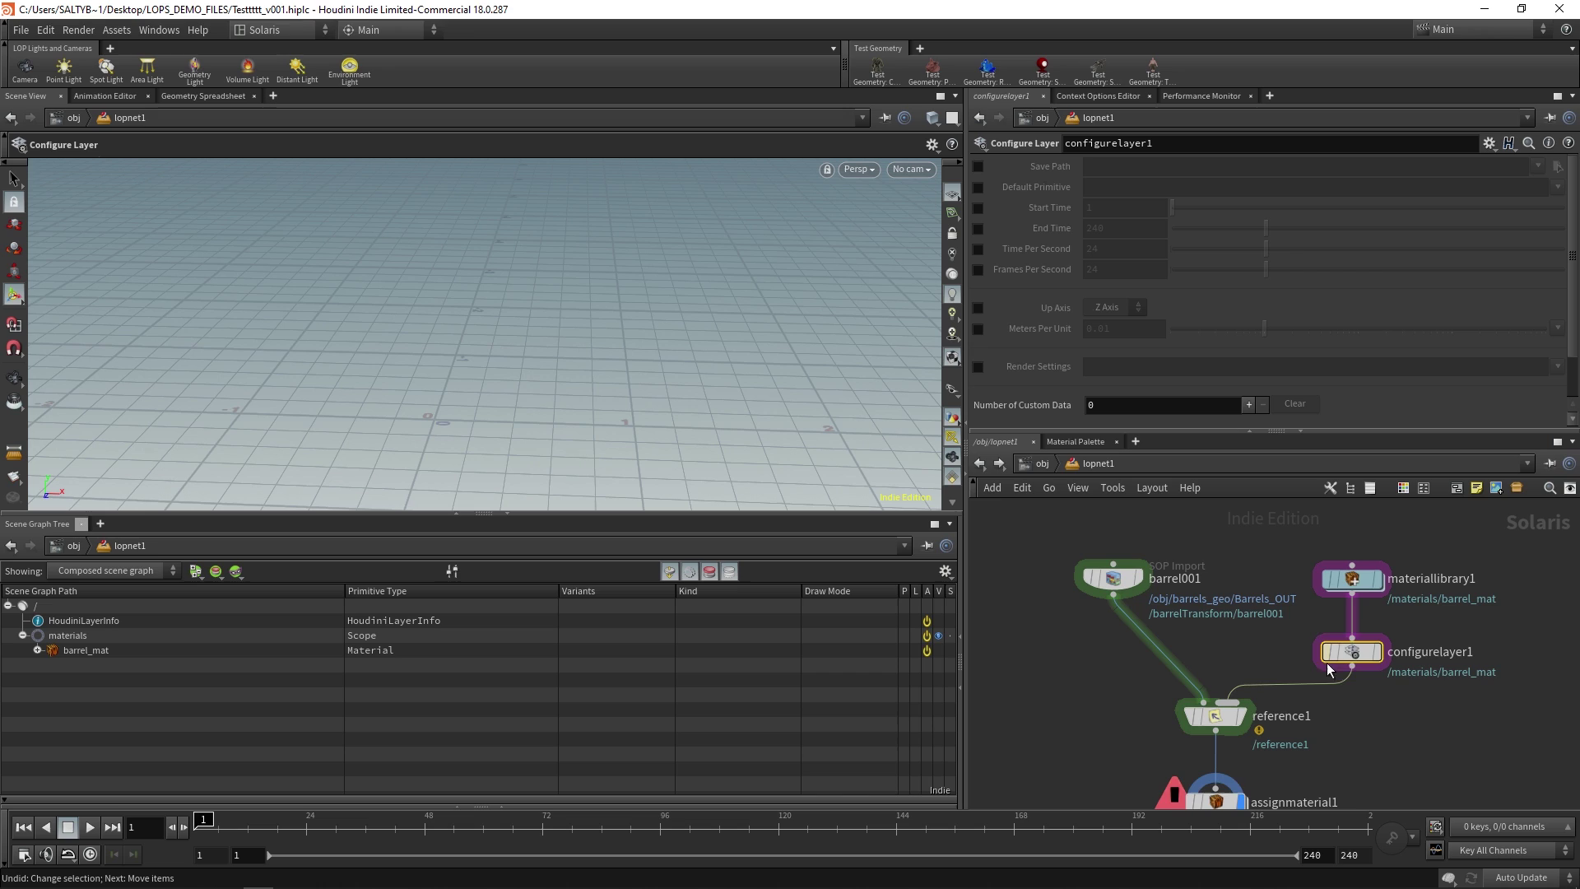
pyautogui.moveTo(1355, 651)
pyautogui.mouseDown()
pyautogui.moveTo(1328, 652)
pyautogui.moveTo(1357, 655)
pyautogui.mouseUp()
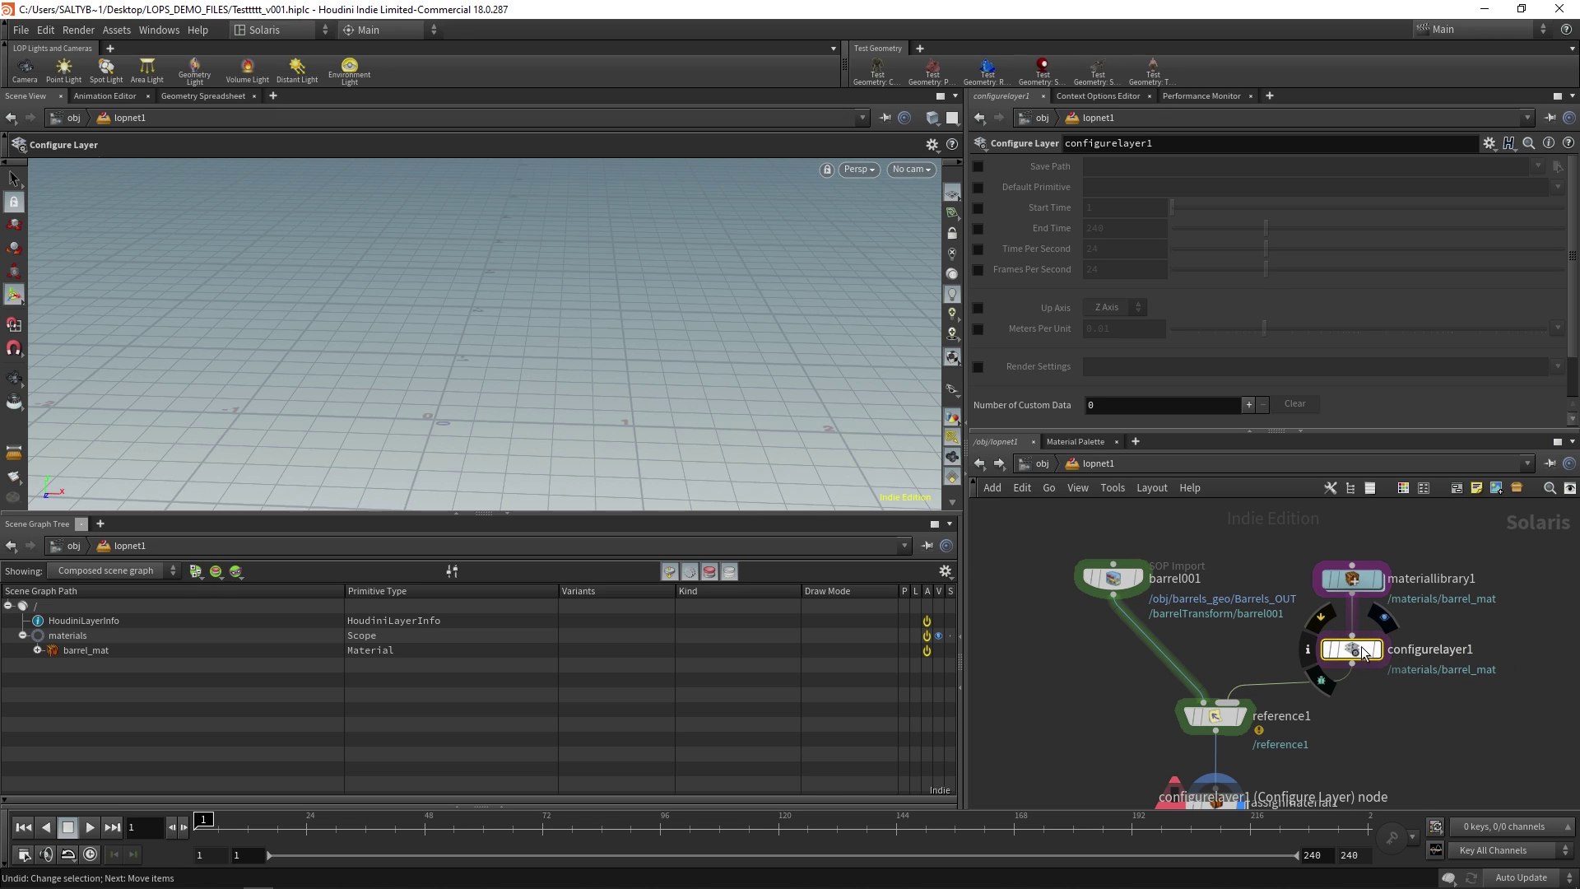
pyautogui.moveTo(1354, 655); pyautogui.dragTo(1307, 643, button='middle')
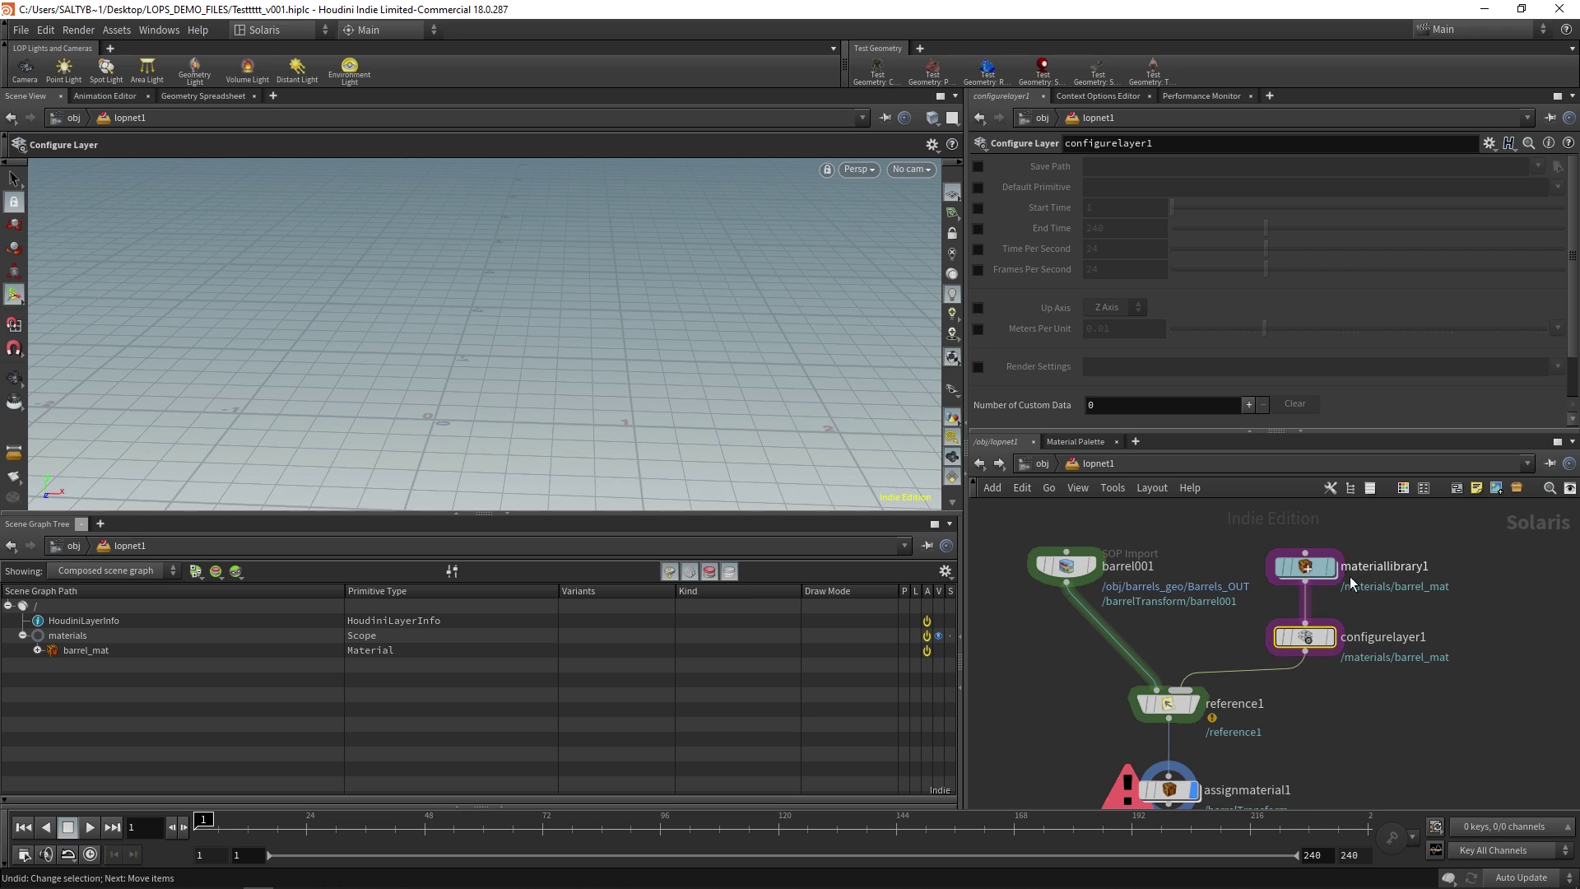
# Enable the Save Path parameter on configurelayer1
pyautogui.click(1317, 566)
pyautogui.moveTo(1317, 566); pyautogui.dragTo(1315, 568)
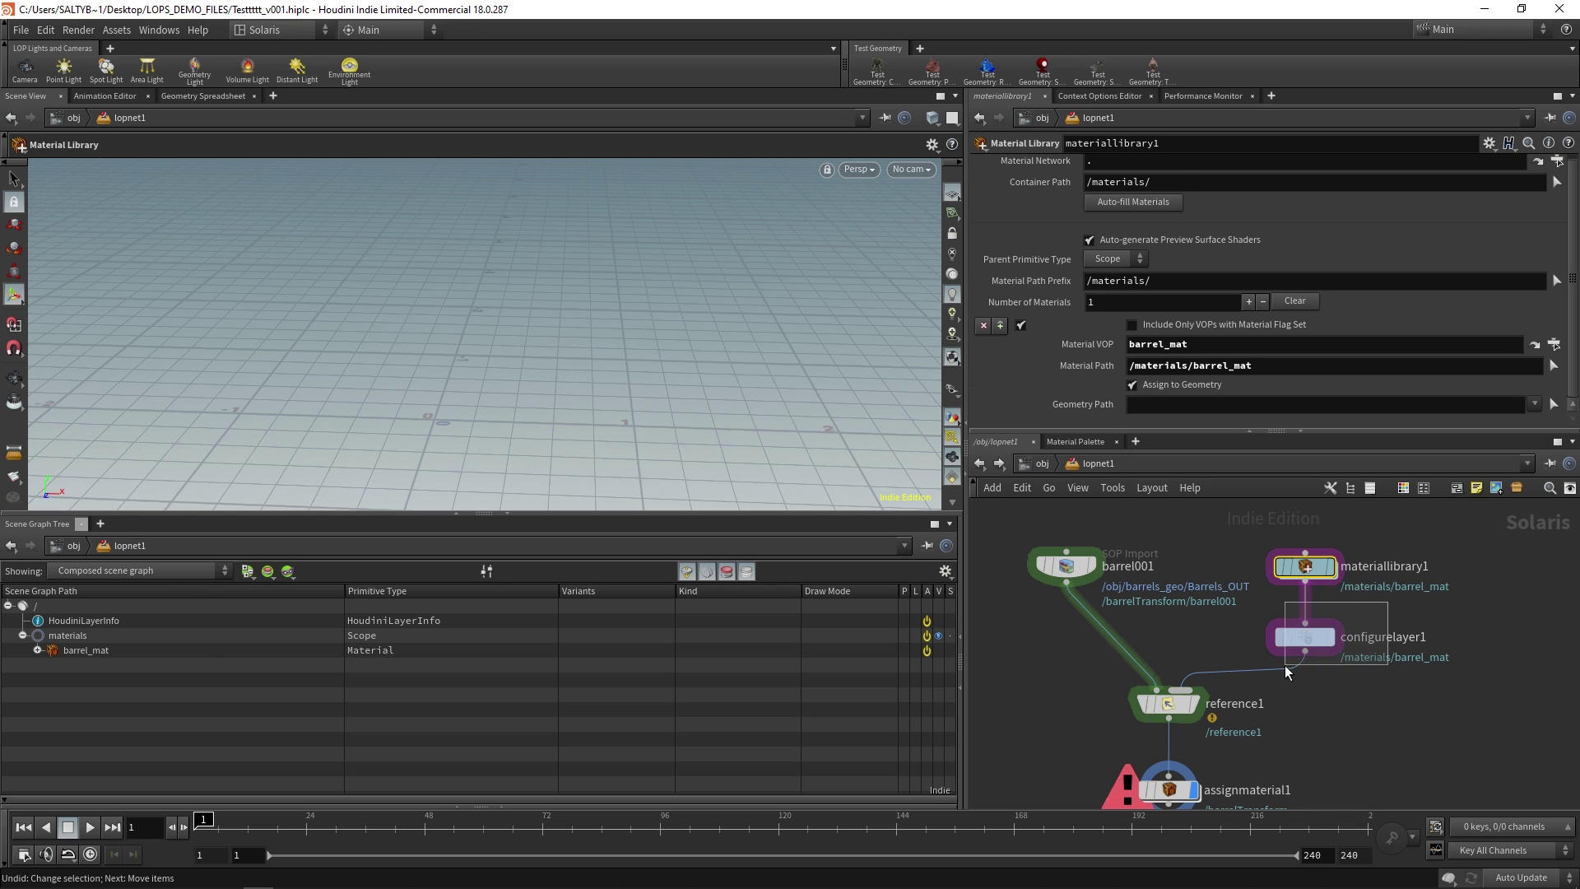
pyautogui.click(1310, 641)
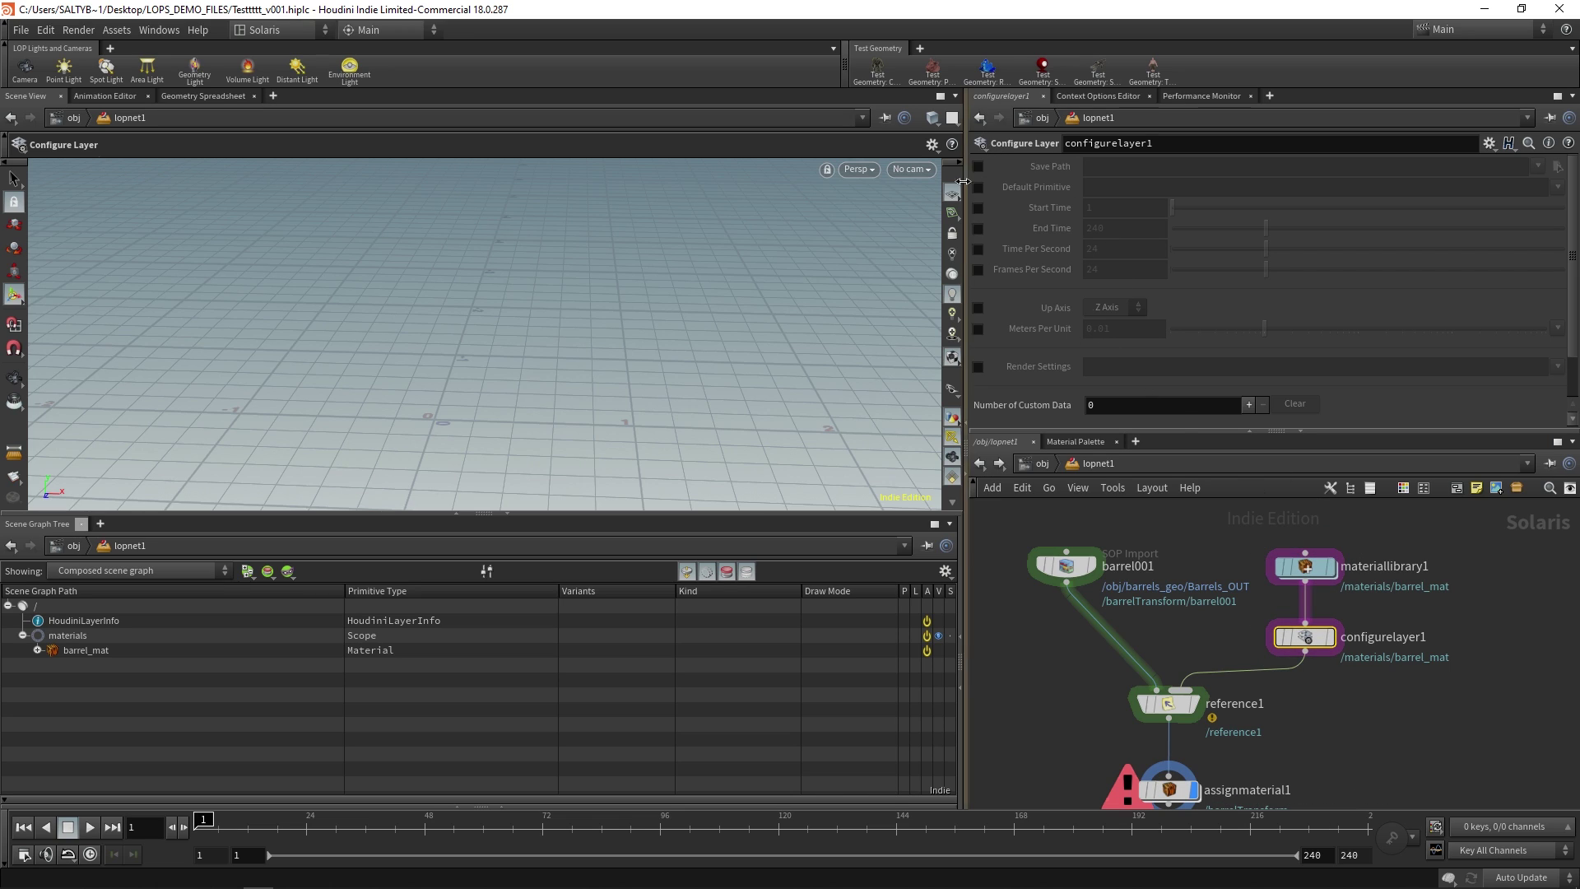
pyautogui.click(977, 165)
pyautogui.click(1137, 166)
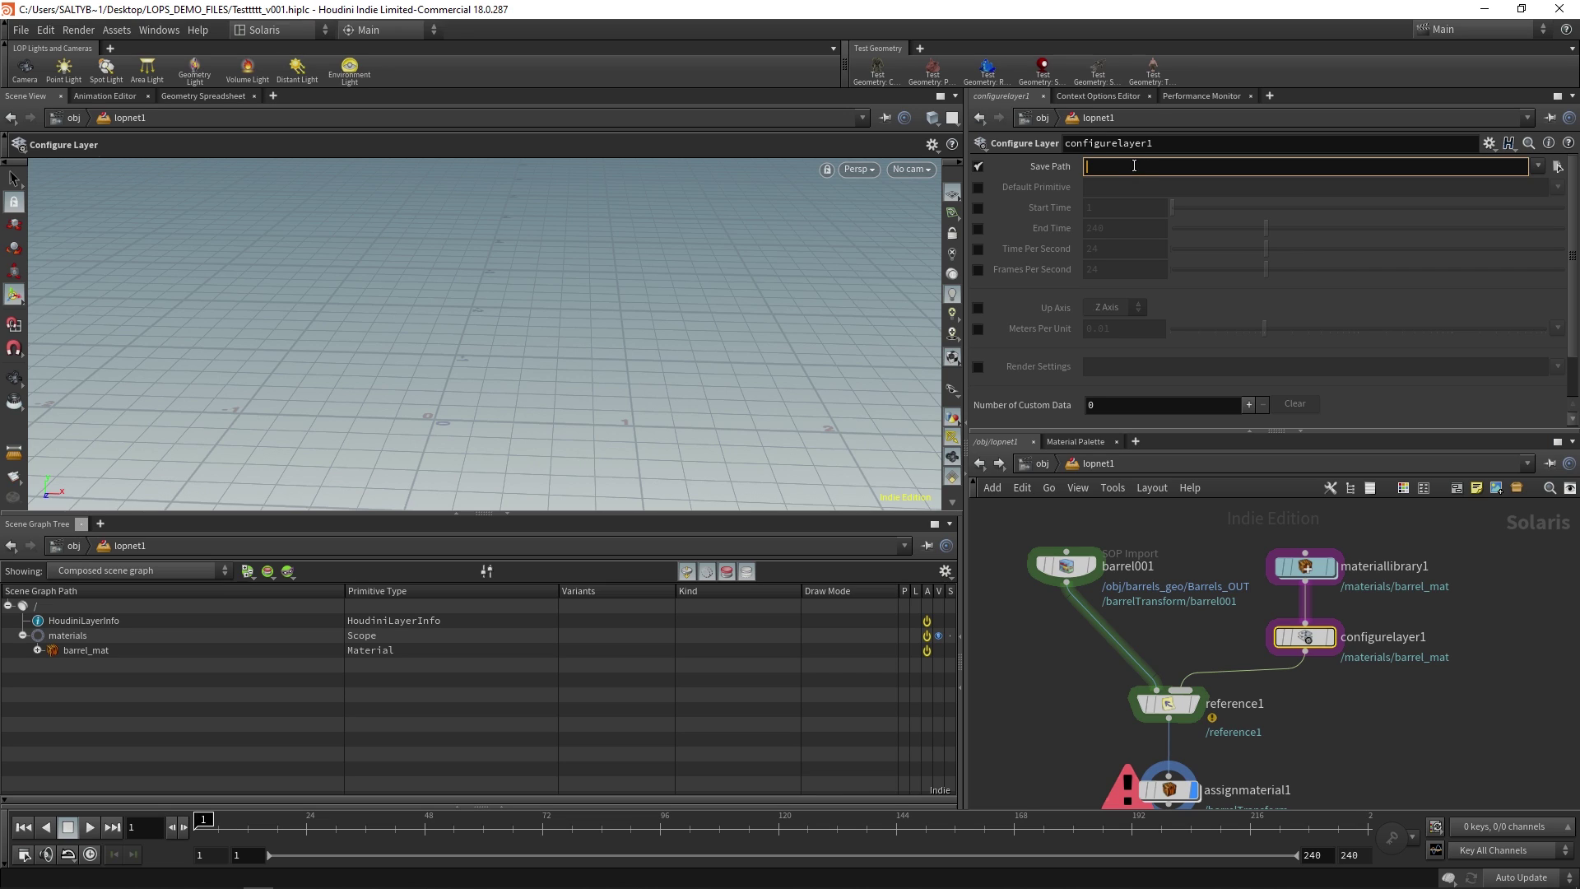
# Add a USD ROP node below assignmaterial1 and connect it to that node's output
pyautogui.moveTo(1300, 670); pyautogui.dragTo(1376, 617, button='middle')
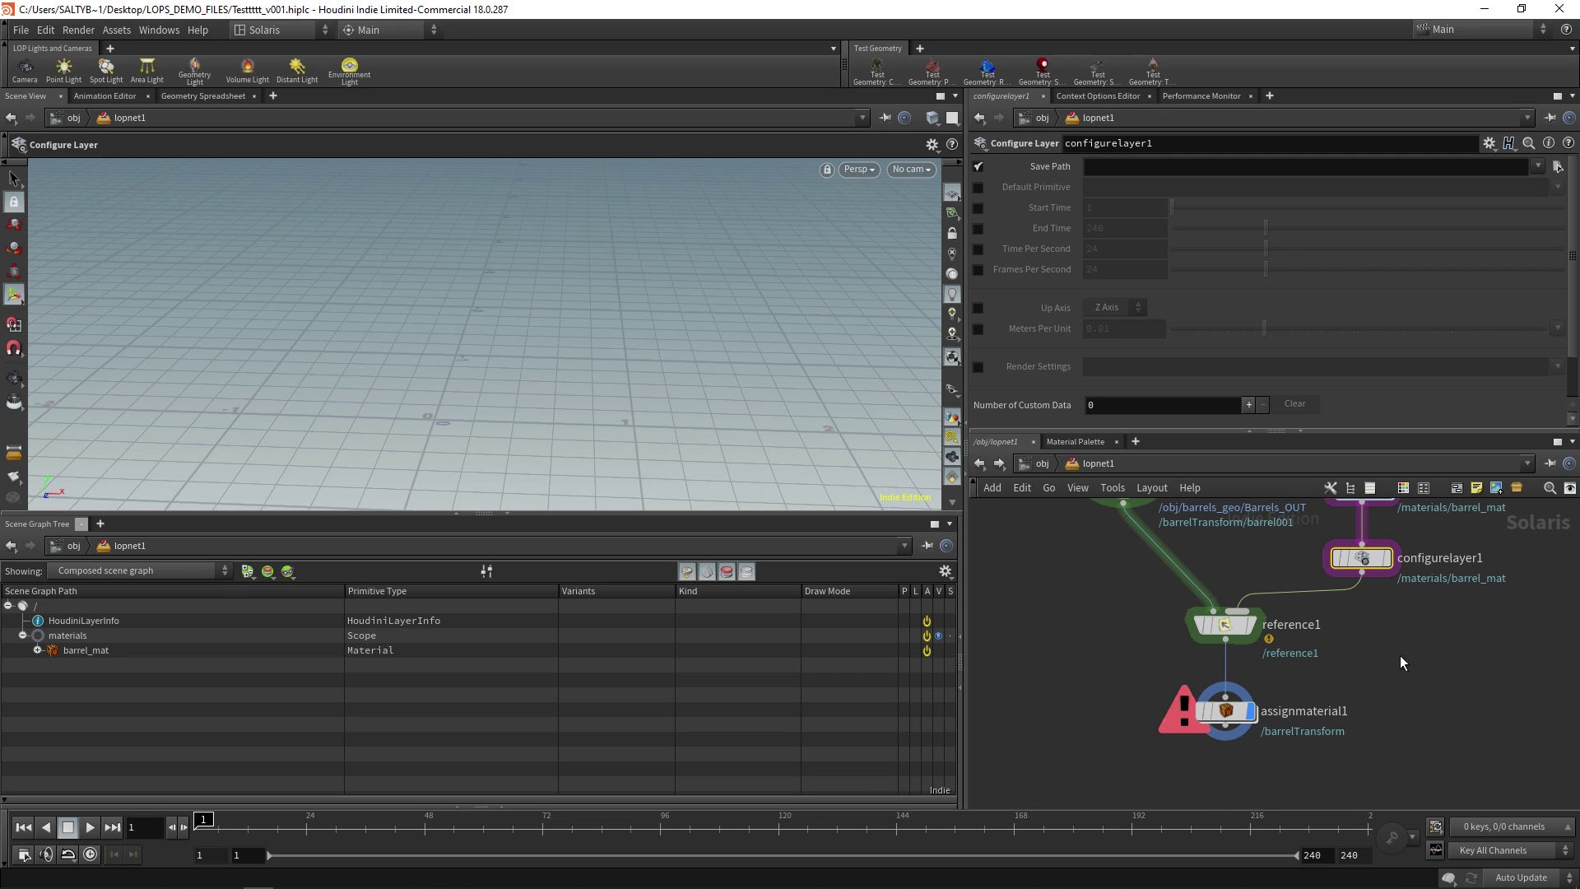
pyautogui.click(1224, 710)
pyautogui.press('Tab')
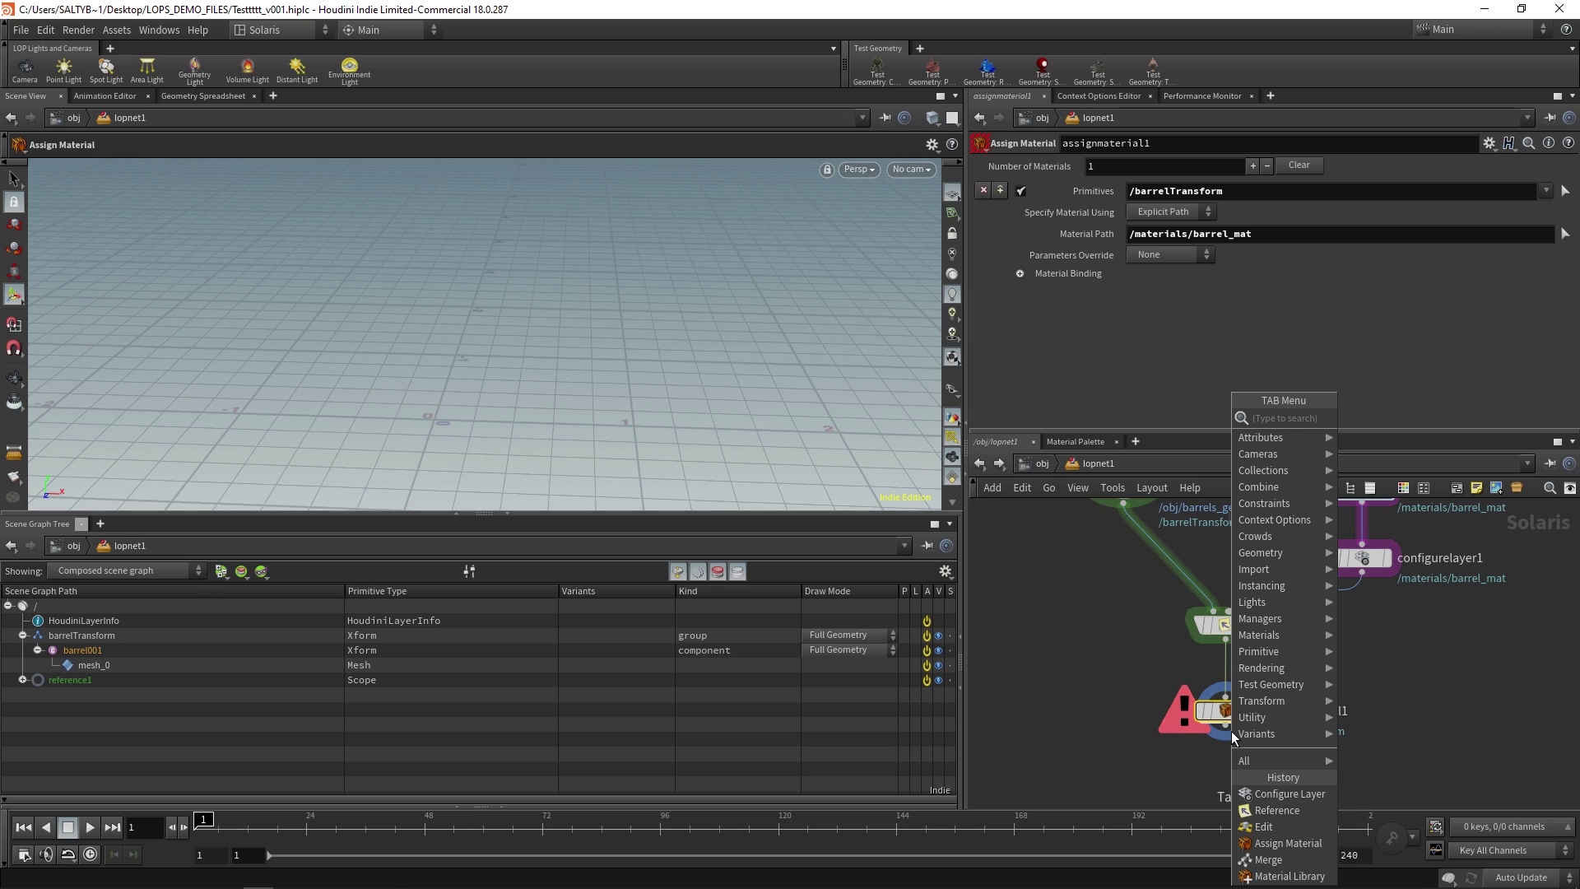
pyautogui.write('rop')
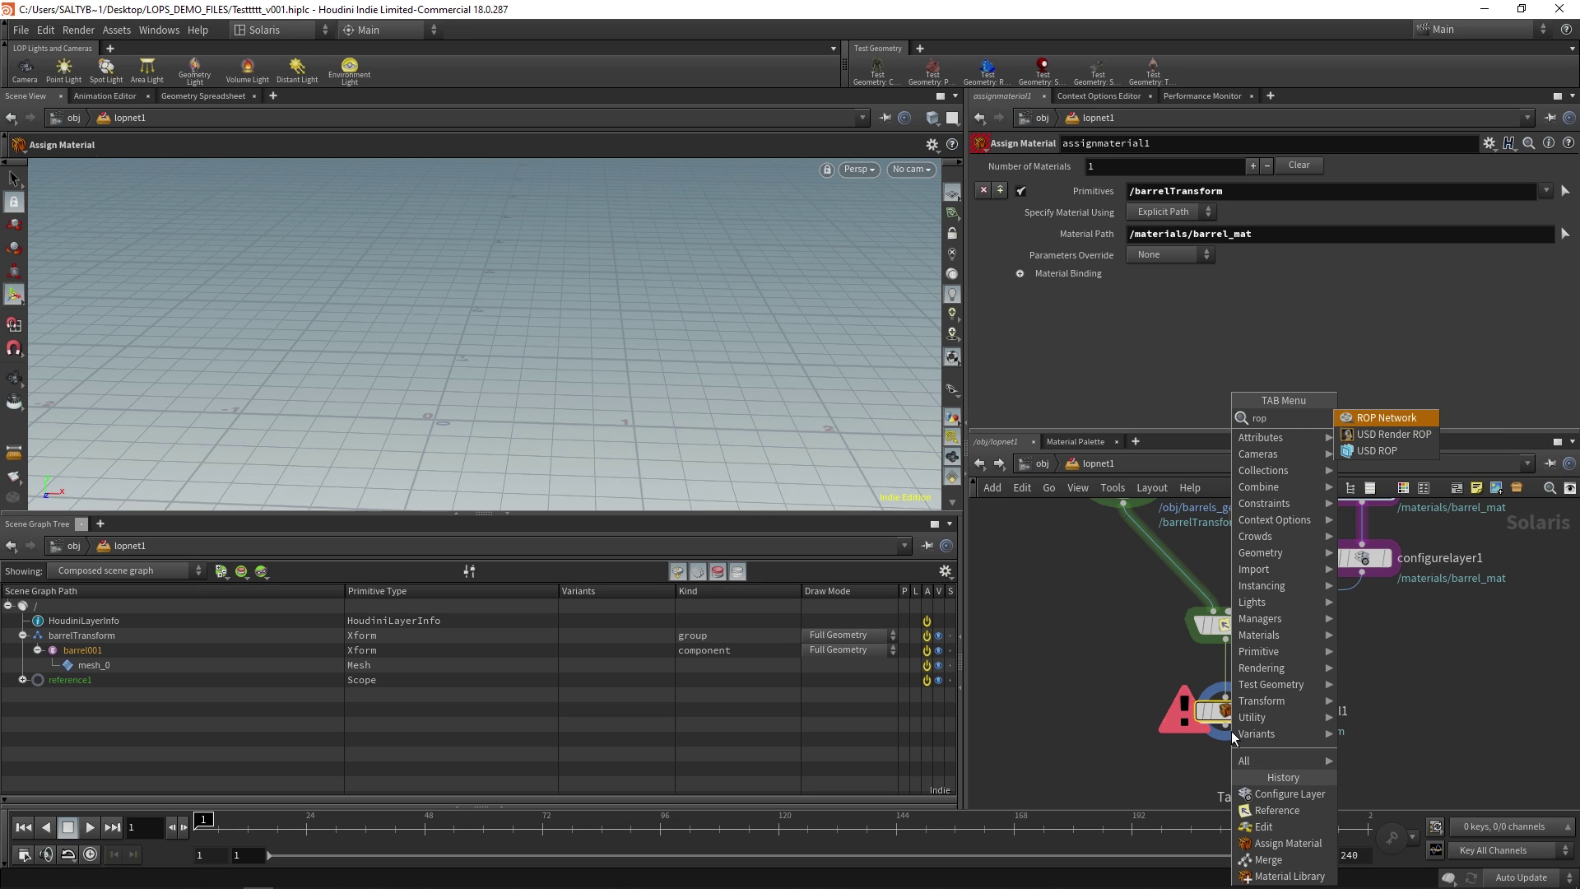
pyautogui.press('Down')
pyautogui.press('Down')
pyautogui.press('Return')
pyautogui.click(1226, 766)
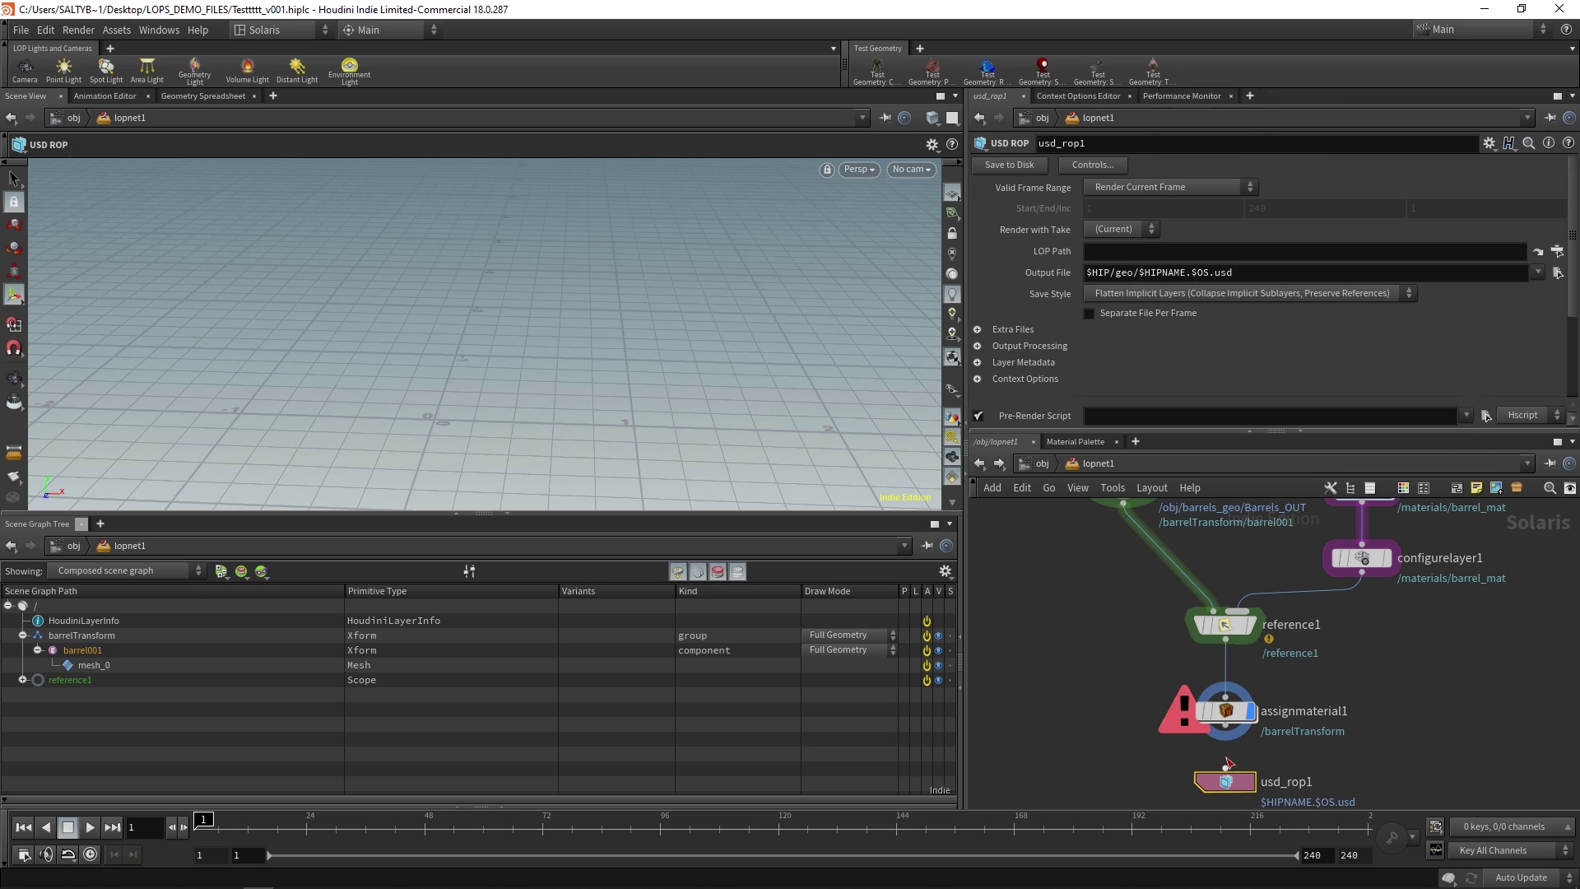
pyautogui.moveTo(1220, 757); pyautogui.dragTo(1225, 767)
# Disable the Save Path parameter on configurelayer1
pyautogui.moveTo(1431, 653); pyautogui.dragTo(1350, 727, button='middle')
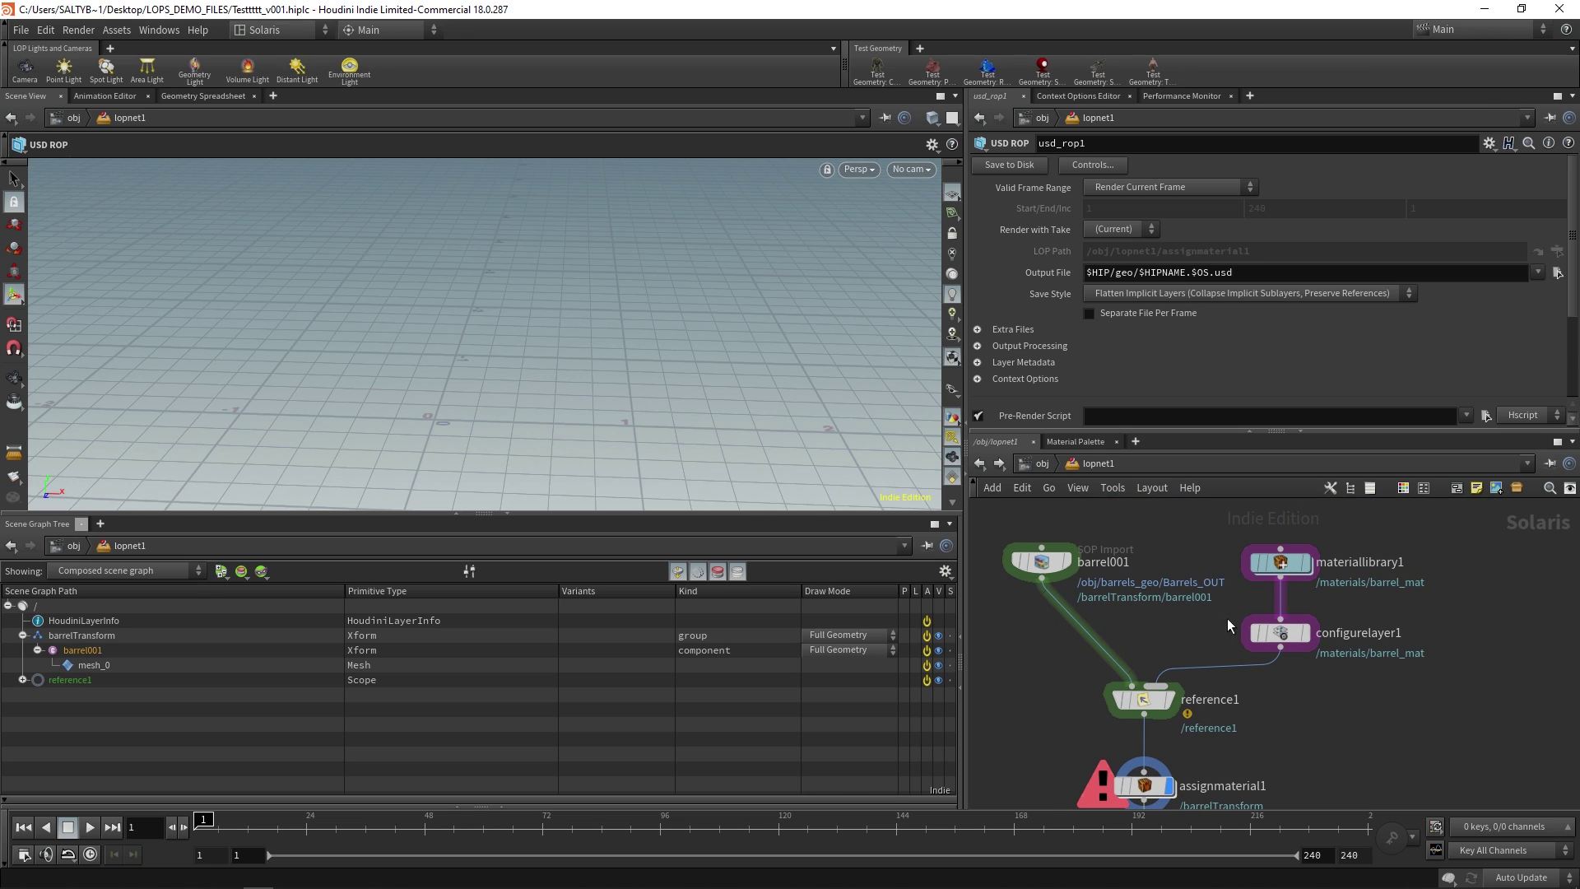
pyautogui.click(1275, 631)
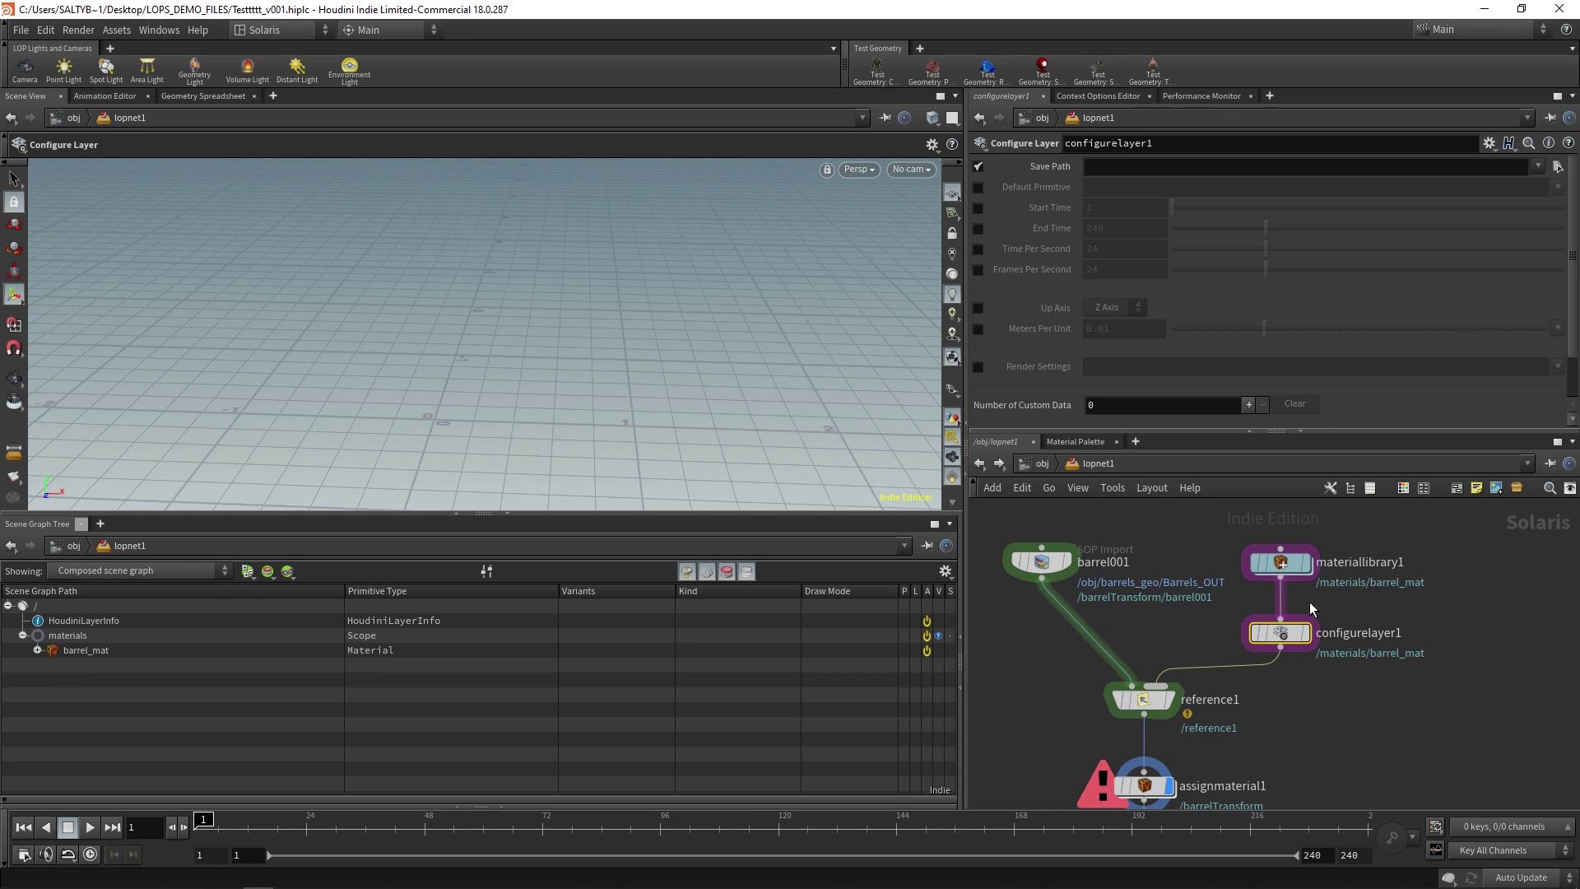
pyautogui.click(1110, 167)
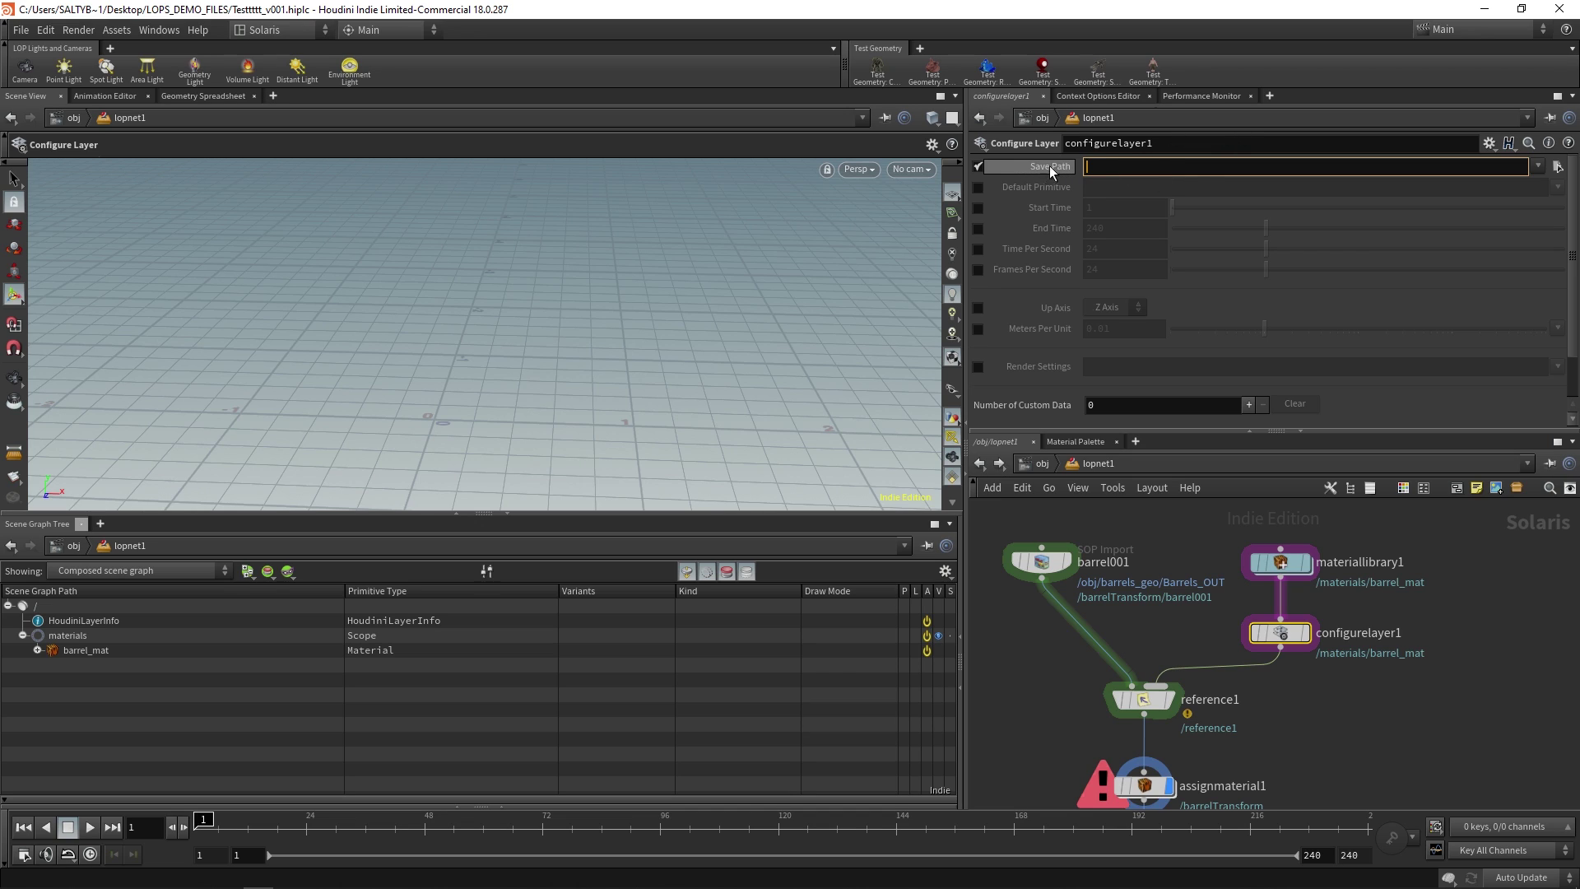
pyautogui.click(979, 167)
pyautogui.click(978, 167)
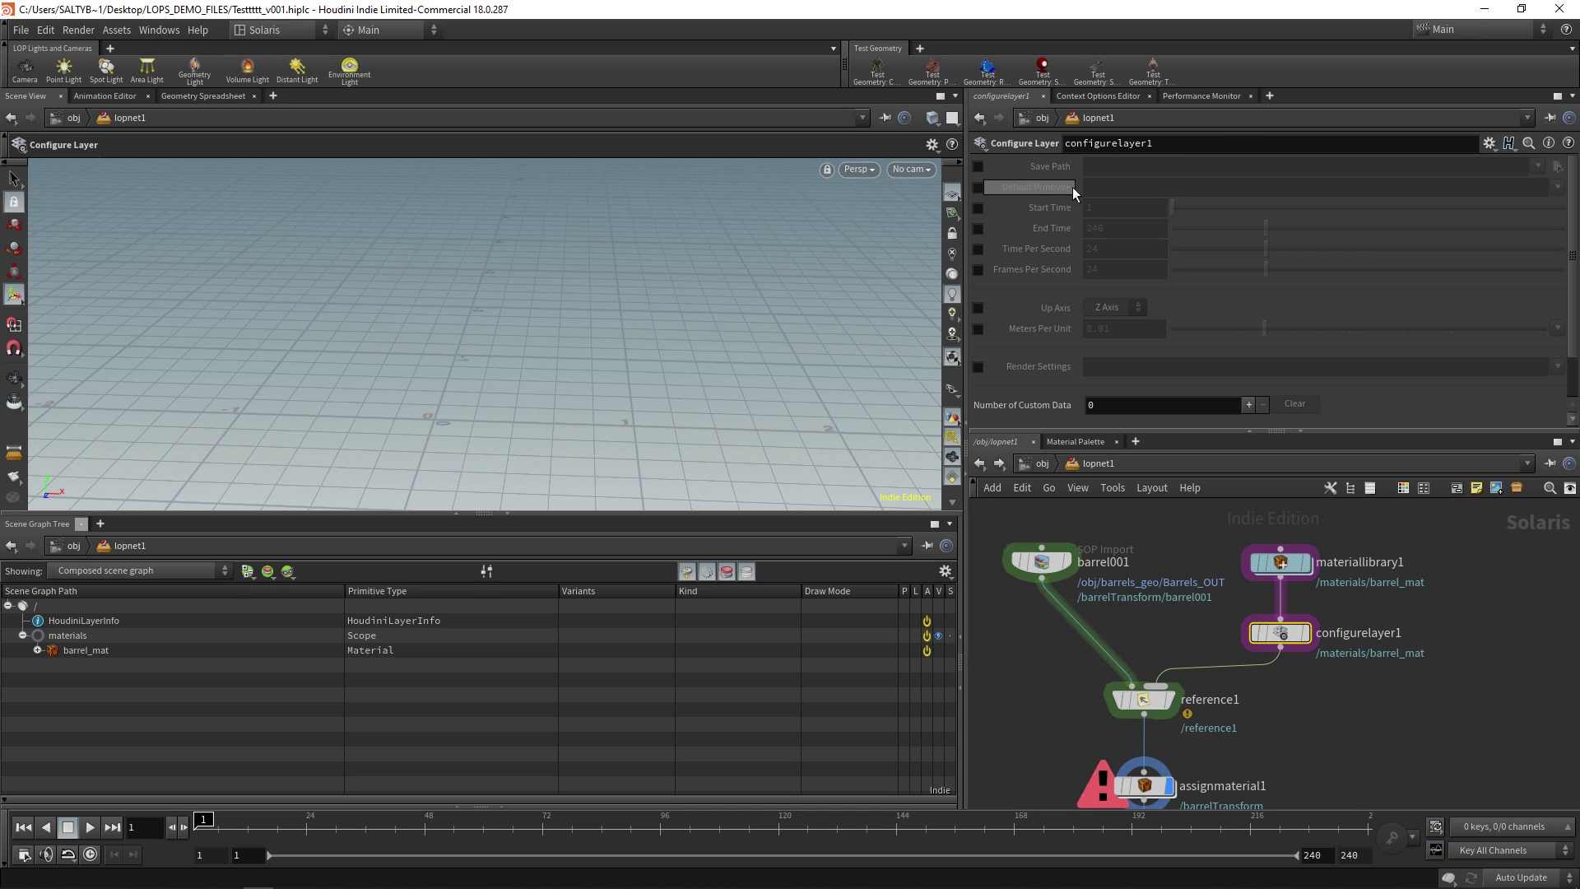
# Move the barrel001 node closer to reference1, roughly level with materiallibrary1
pyautogui.moveTo(1046, 566); pyautogui.dragTo(1110, 587, button='middle')
pyautogui.moveTo(1110, 586); pyautogui.dragTo(1085, 567)
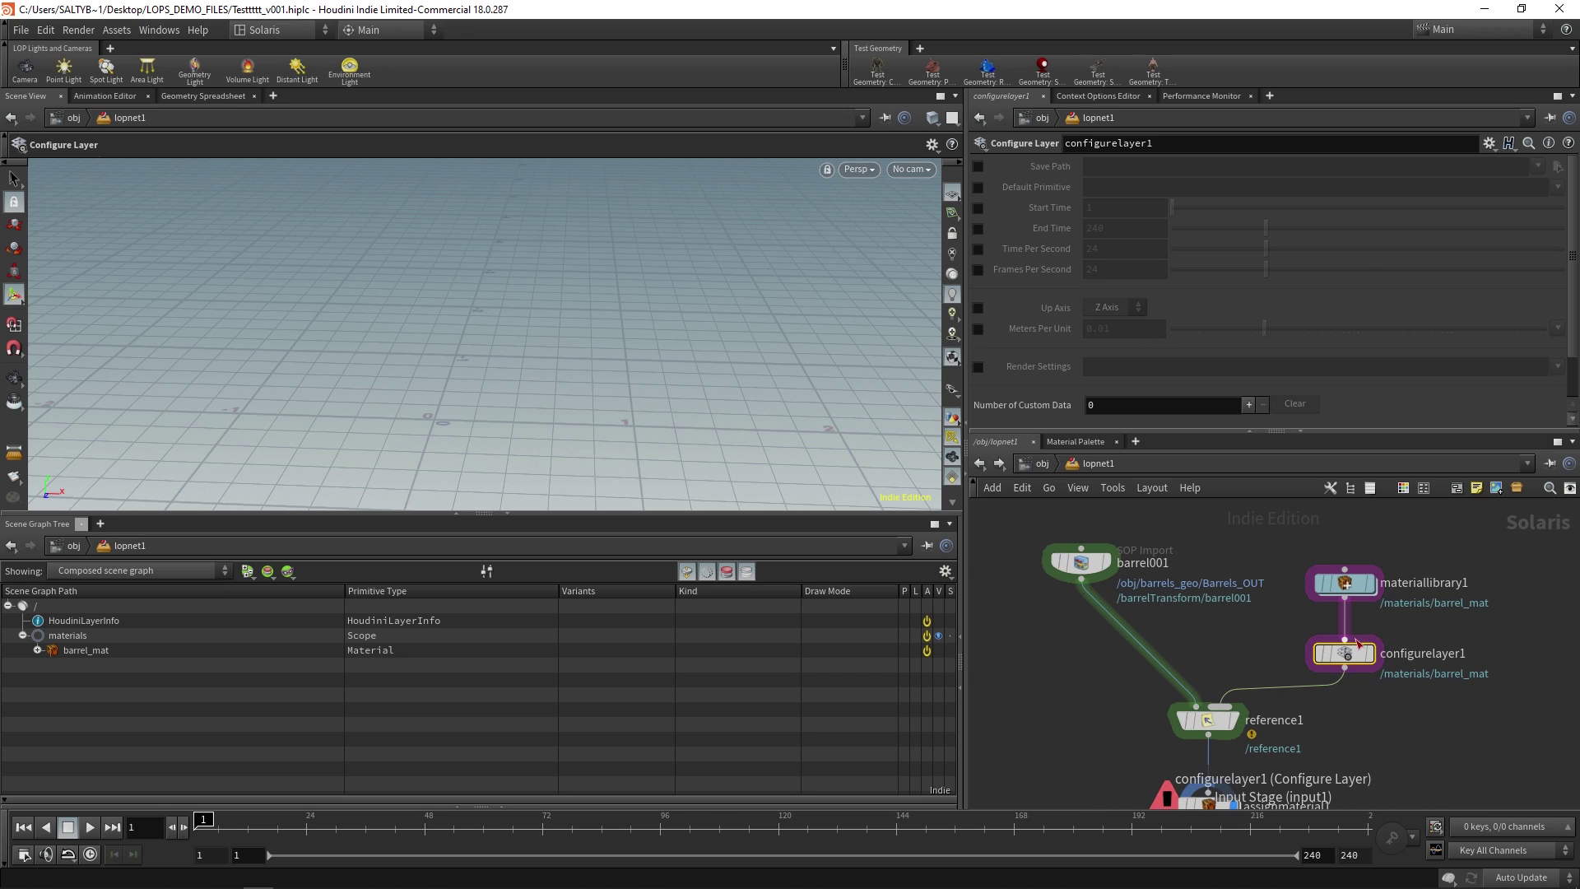
pyautogui.moveTo(1367, 651)
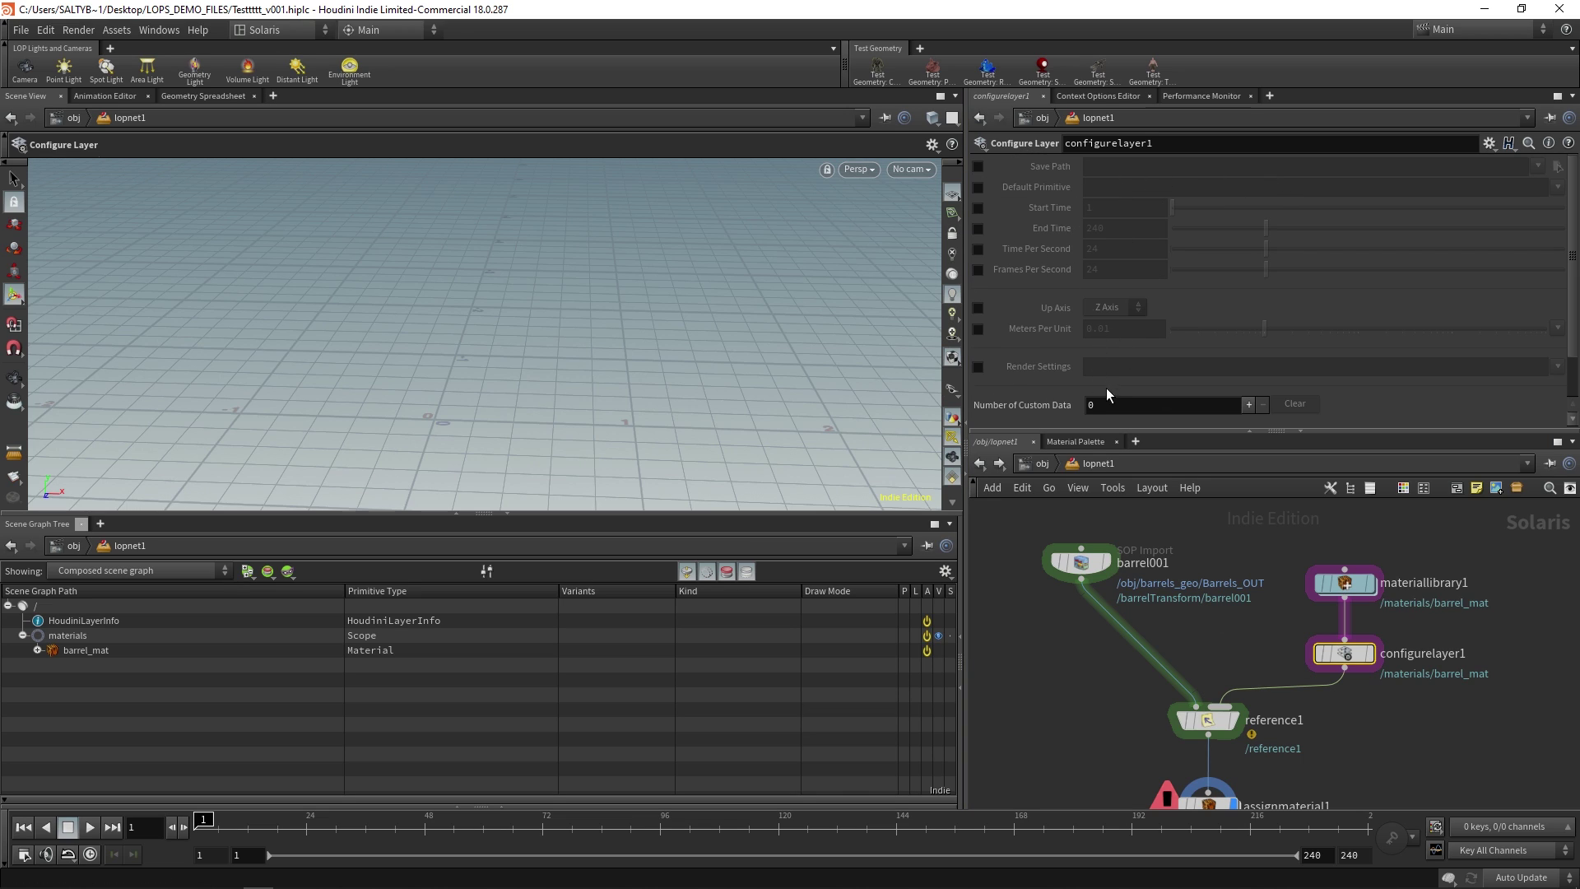
pyautogui.moveTo(1336, 655); pyautogui.dragTo(1318, 632, button='middle')
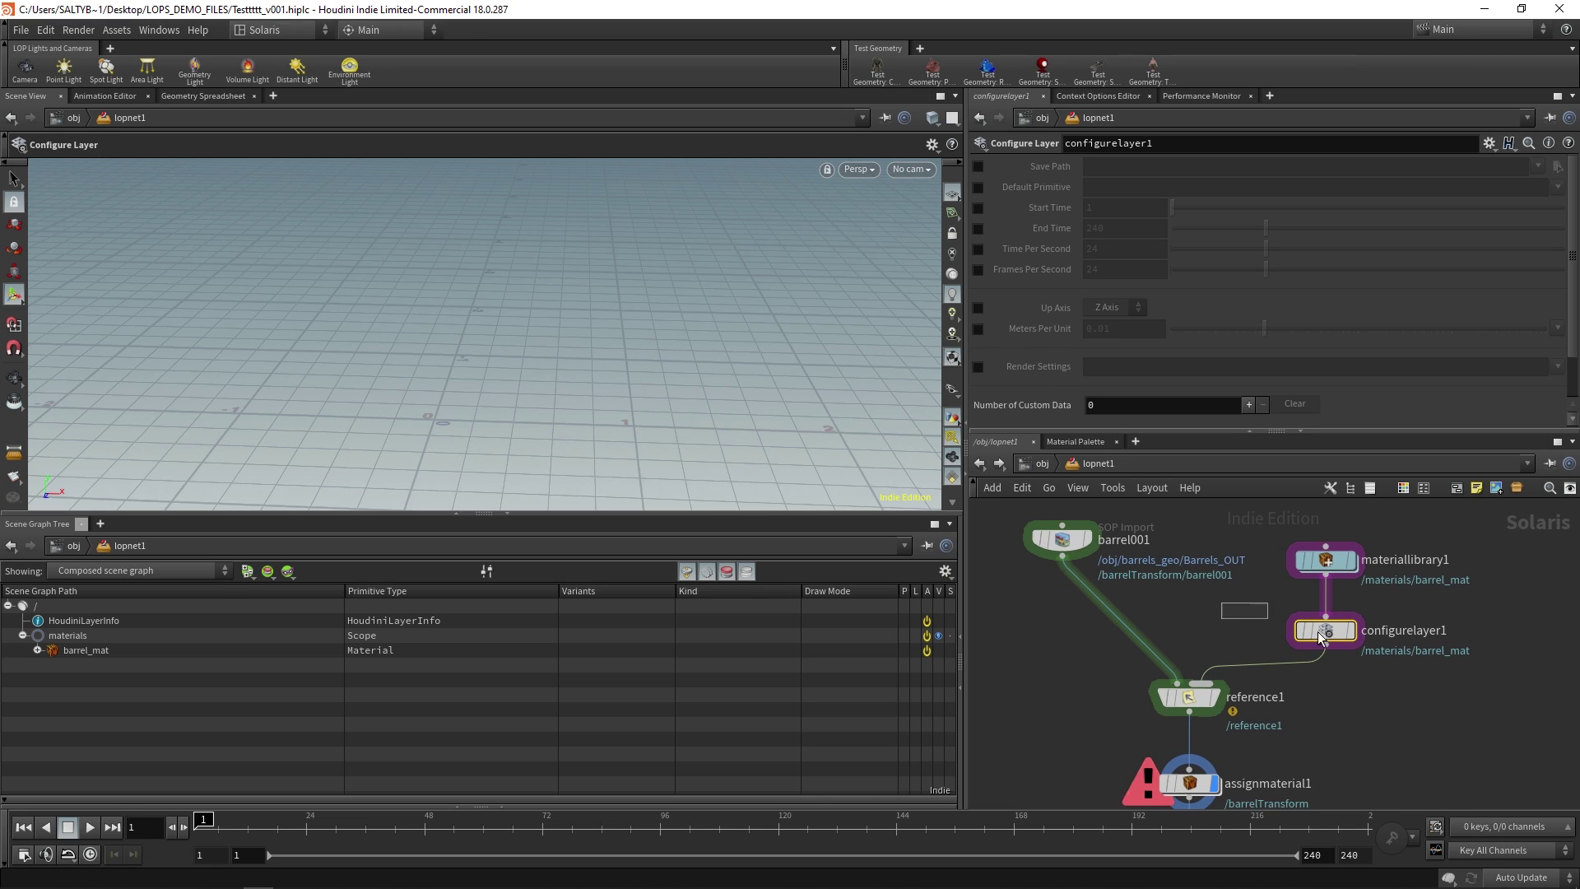
pyautogui.moveTo(1430, 612)
pyautogui.mouseDown(button='middle')
pyautogui.moveTo(1467, 625)
pyautogui.moveTo(1447, 620)
pyautogui.mouseUp(button='middle')
pyautogui.moveTo(1095, 547); pyautogui.dragTo(1081, 575)
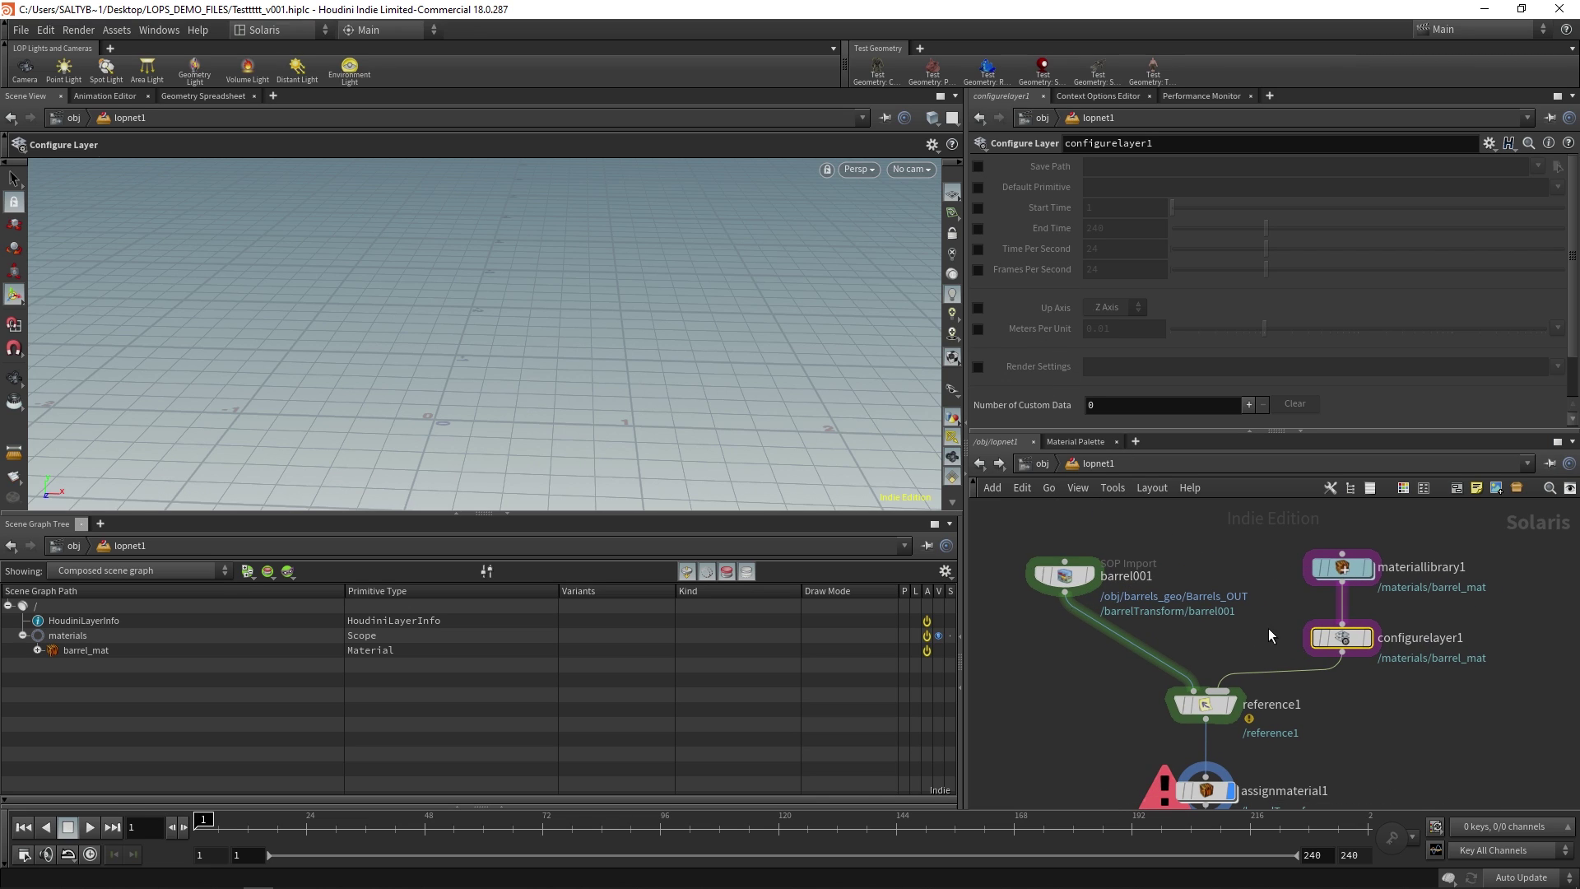
pyautogui.moveTo(1264, 645); pyautogui.dragTo(1270, 608, button='middle')
pyautogui.click(1203, 668)
pyautogui.moveTo(1301, 670); pyautogui.dragTo(1278, 697, button='middle')
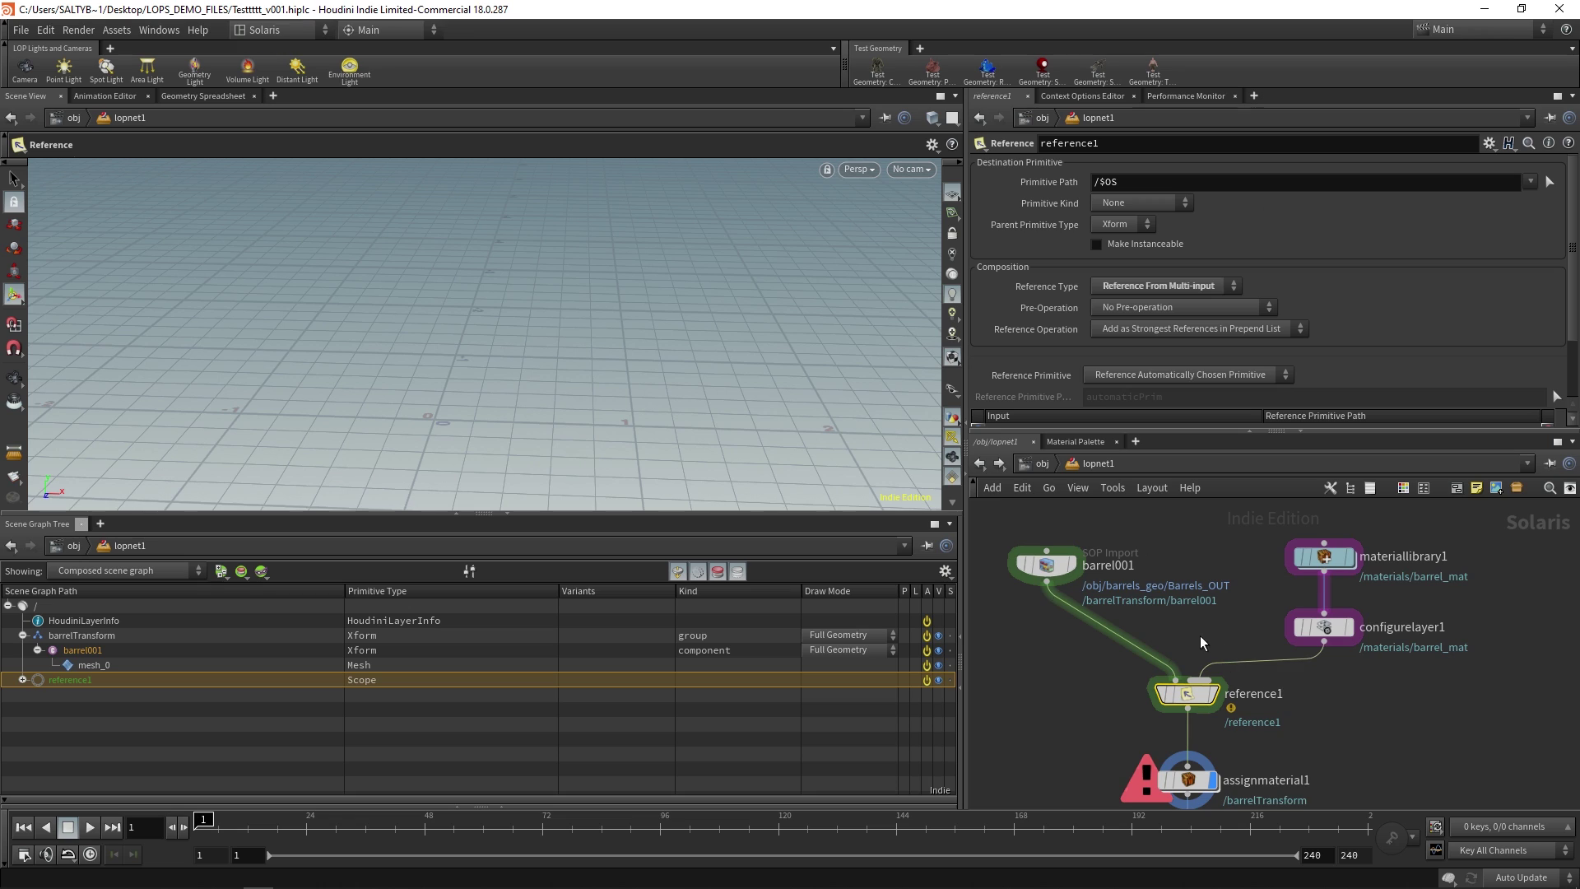
pyautogui.moveTo(1200, 636); pyautogui.dragTo(1222, 615, button='middle')
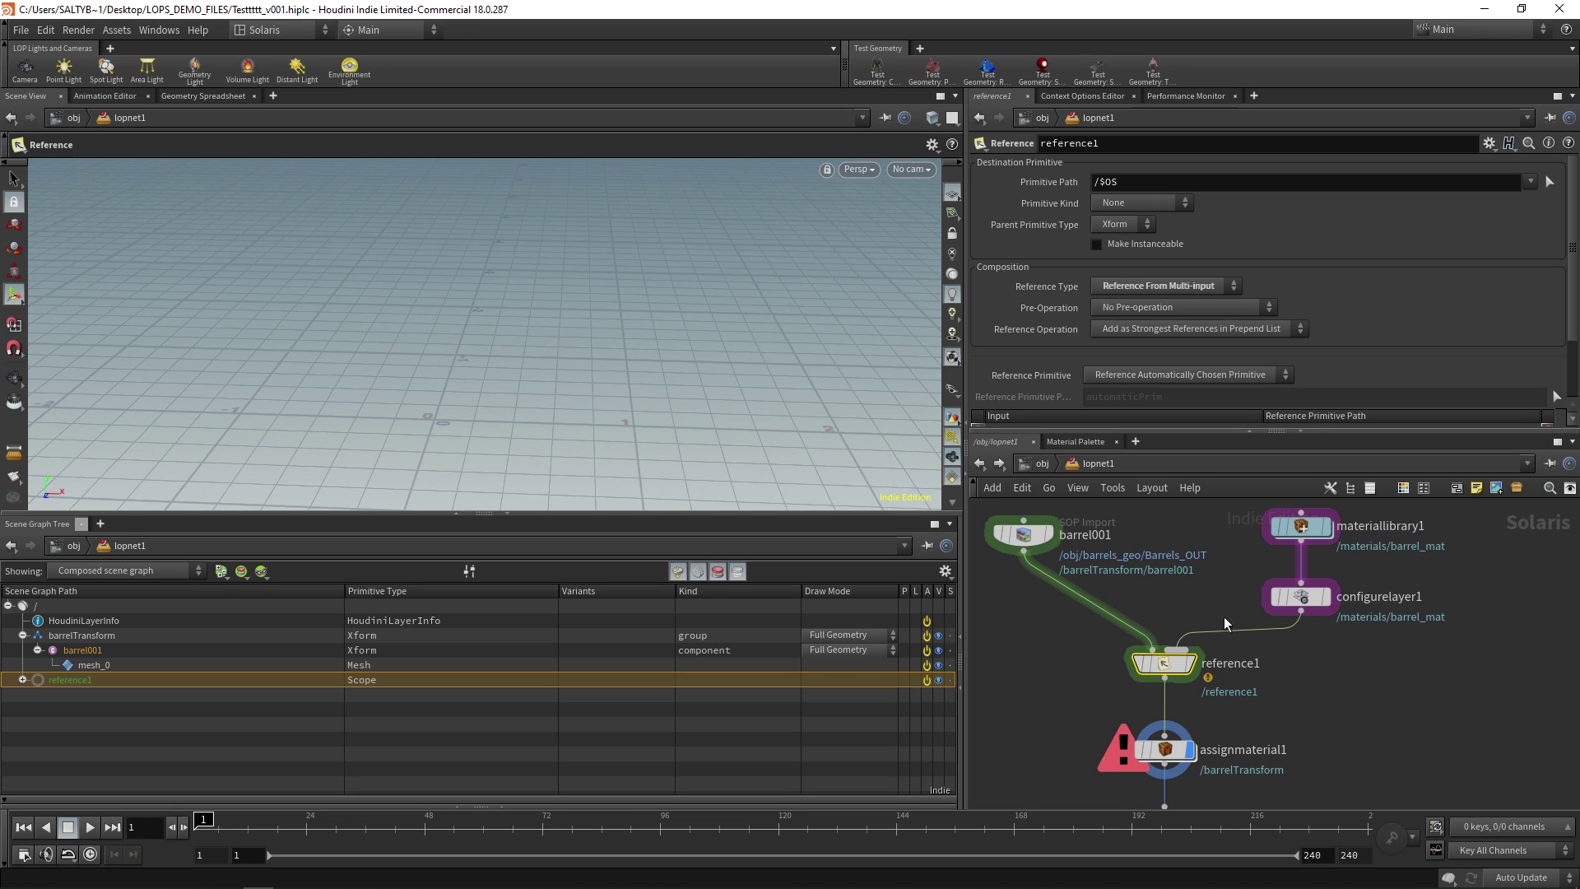
pyautogui.click(1305, 597)
pyautogui.moveTo(1292, 664); pyautogui.dragTo(1328, 625, button='middle')
pyautogui.click(1206, 626)
pyautogui.moveTo(1134, 642); pyautogui.dragTo(1141, 644, button='middle')
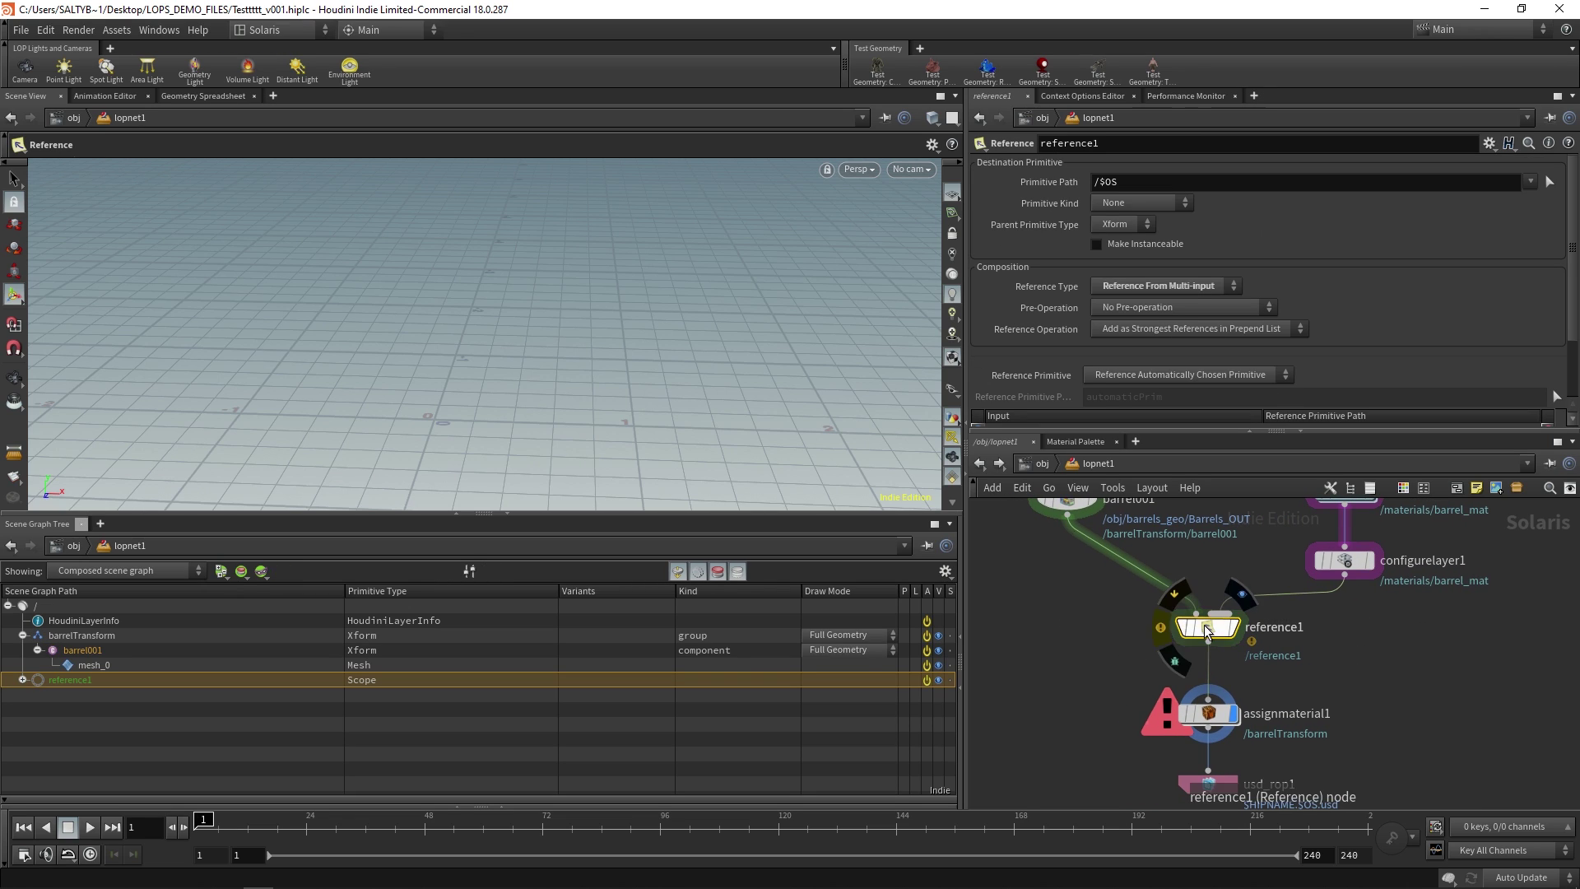
pyautogui.moveTo(1206, 630); pyautogui.dragTo(1210, 624)
pyautogui.moveTo(1138, 630); pyautogui.dragTo(1116, 651, button='middle')
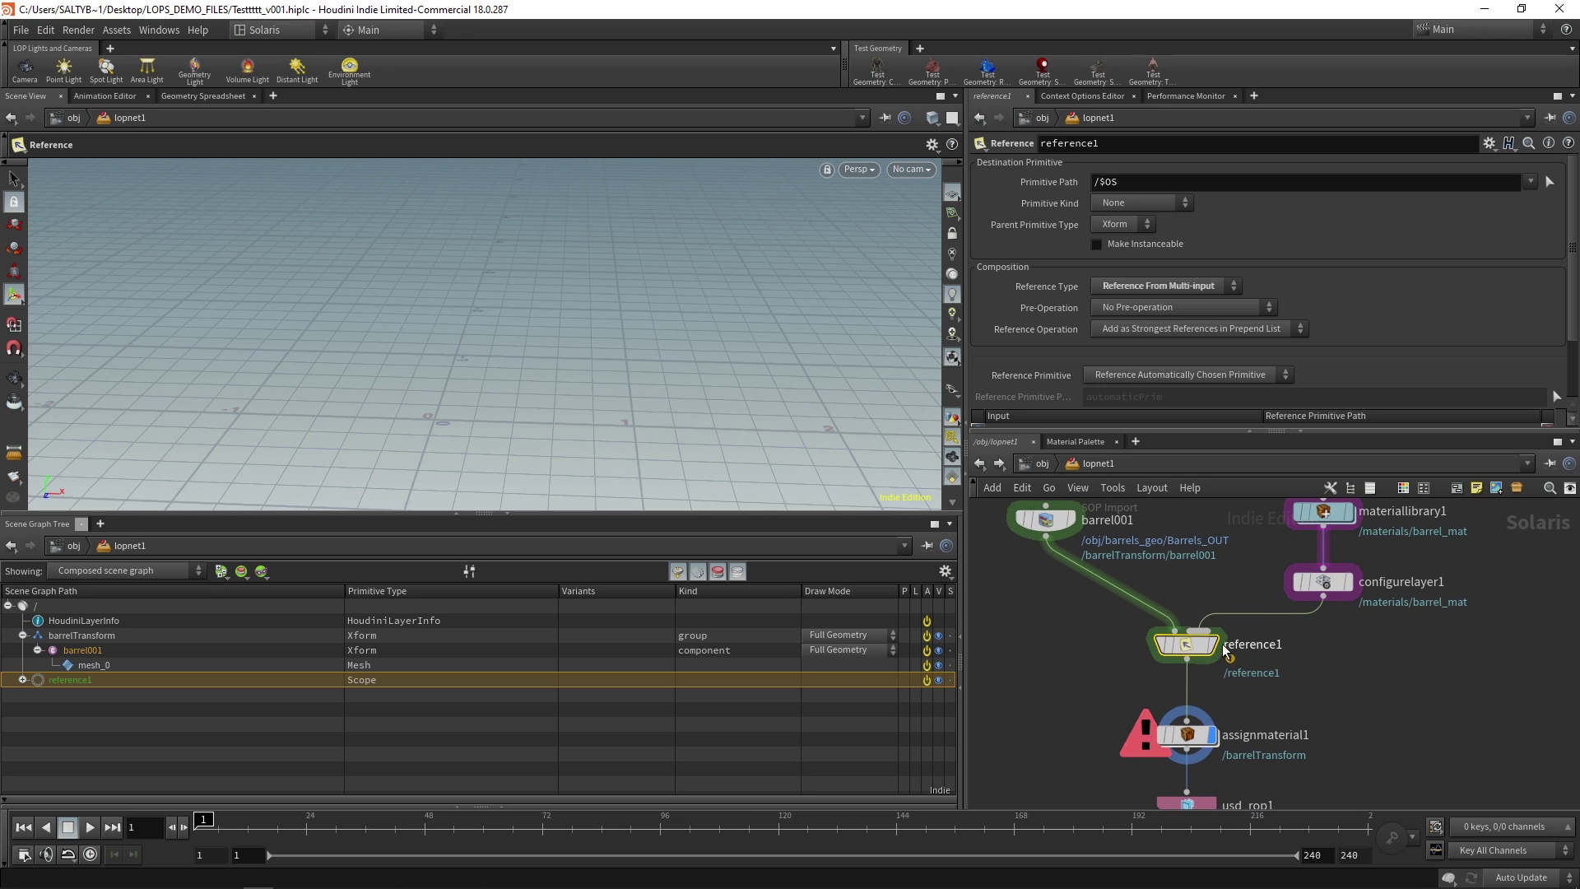
# Move assignmaterial1 up so it sits close beneath reference1
pyautogui.moveTo(1305, 657)
pyautogui.mouseDown(button='middle')
pyautogui.moveTo(1300, 674)
pyautogui.moveTo(1297, 637)
pyautogui.mouseUp(button='middle')
pyautogui.moveTo(1199, 711); pyautogui.dragTo(1198, 678)
pyautogui.click(1317, 643)
pyautogui.moveTo(1318, 643); pyautogui.dragTo(1312, 653, button='middle')
# Open the help page for the Reference node and place its window over the viewport, clear of the node network
pyautogui.click(1193, 635)
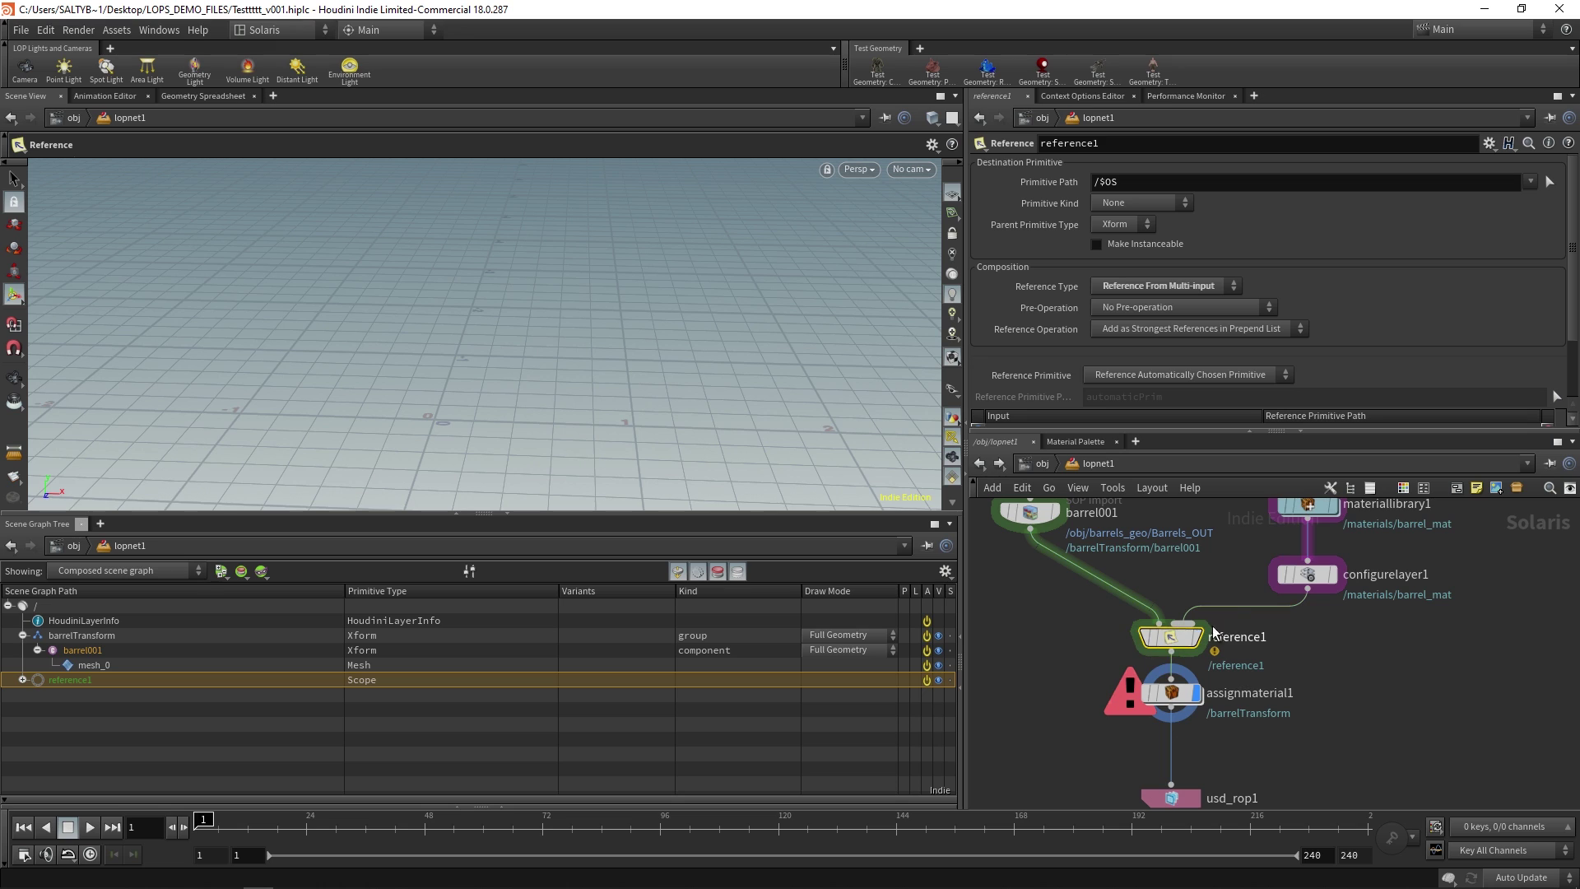
pyautogui.click(1567, 143)
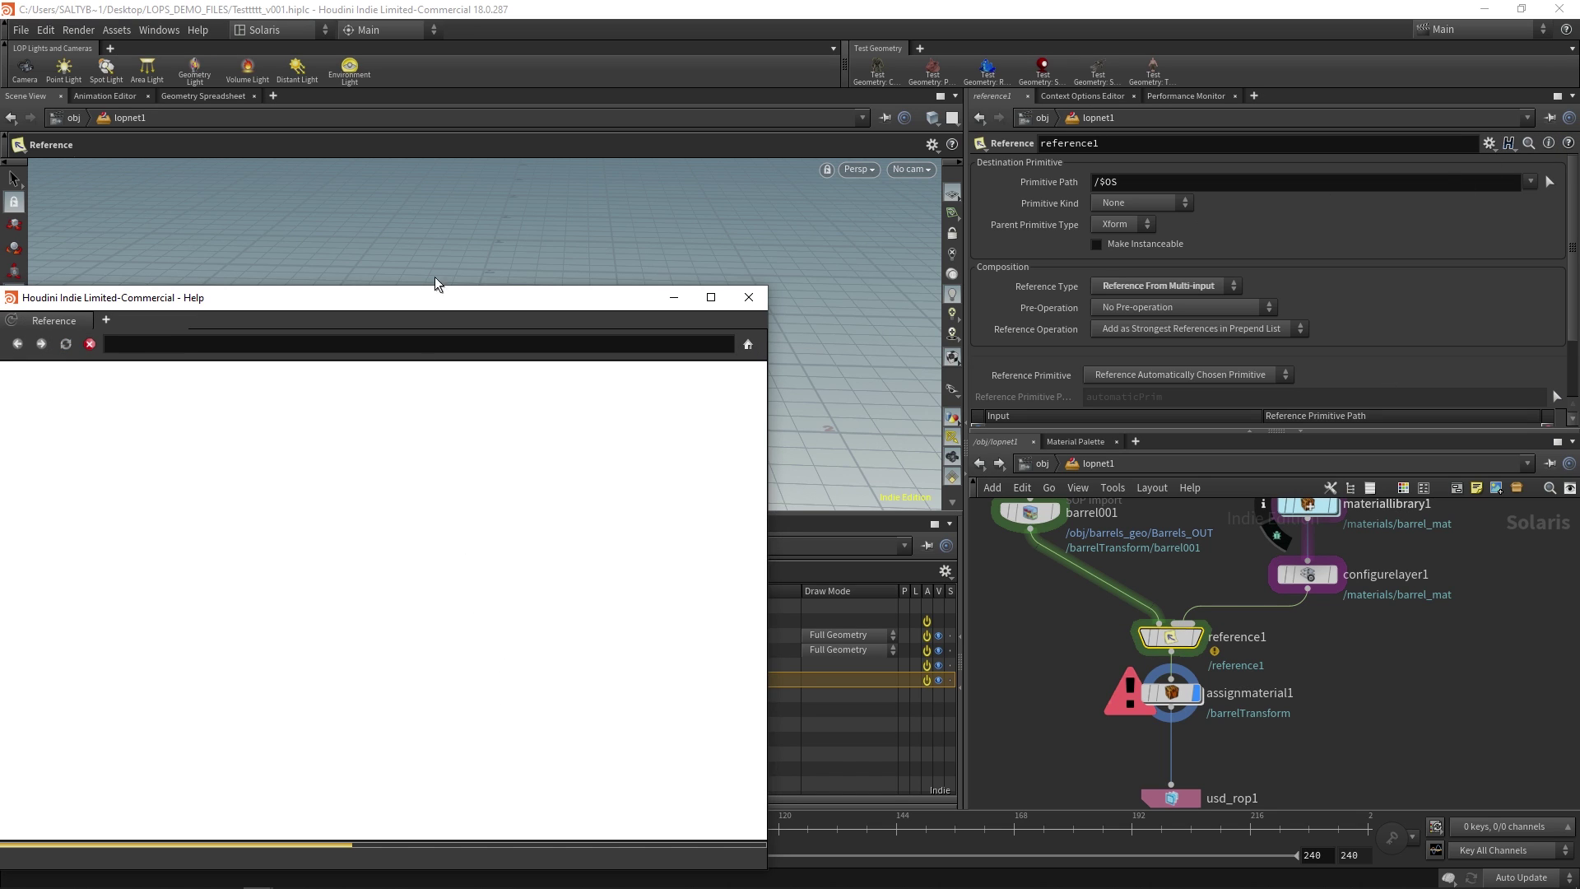
pyautogui.moveTo(467, 296); pyautogui.dragTo(598, 199)
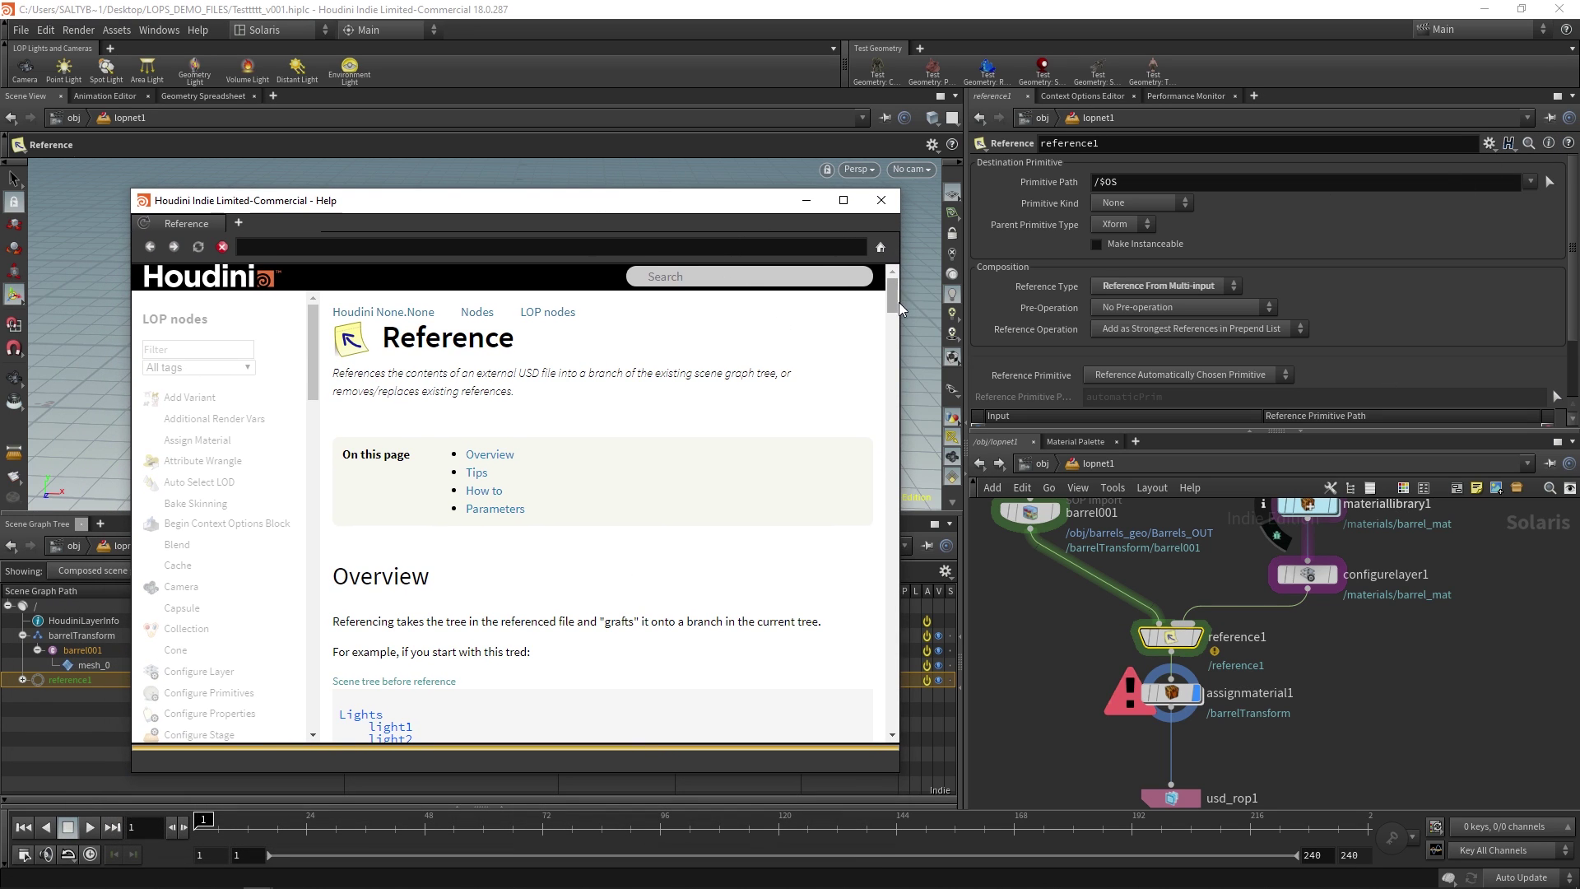
# Read the help page's Overview on grafting a referenced tree onto a branch, keeping the help window over the viewport
pyautogui.moveTo(895, 300)
pyautogui.mouseDown()
pyautogui.moveTo(910, 326)
pyautogui.moveTo(894, 306)
pyautogui.mouseUp()
pyautogui.moveTo(599, 388); pyautogui.dragTo(744, 395)
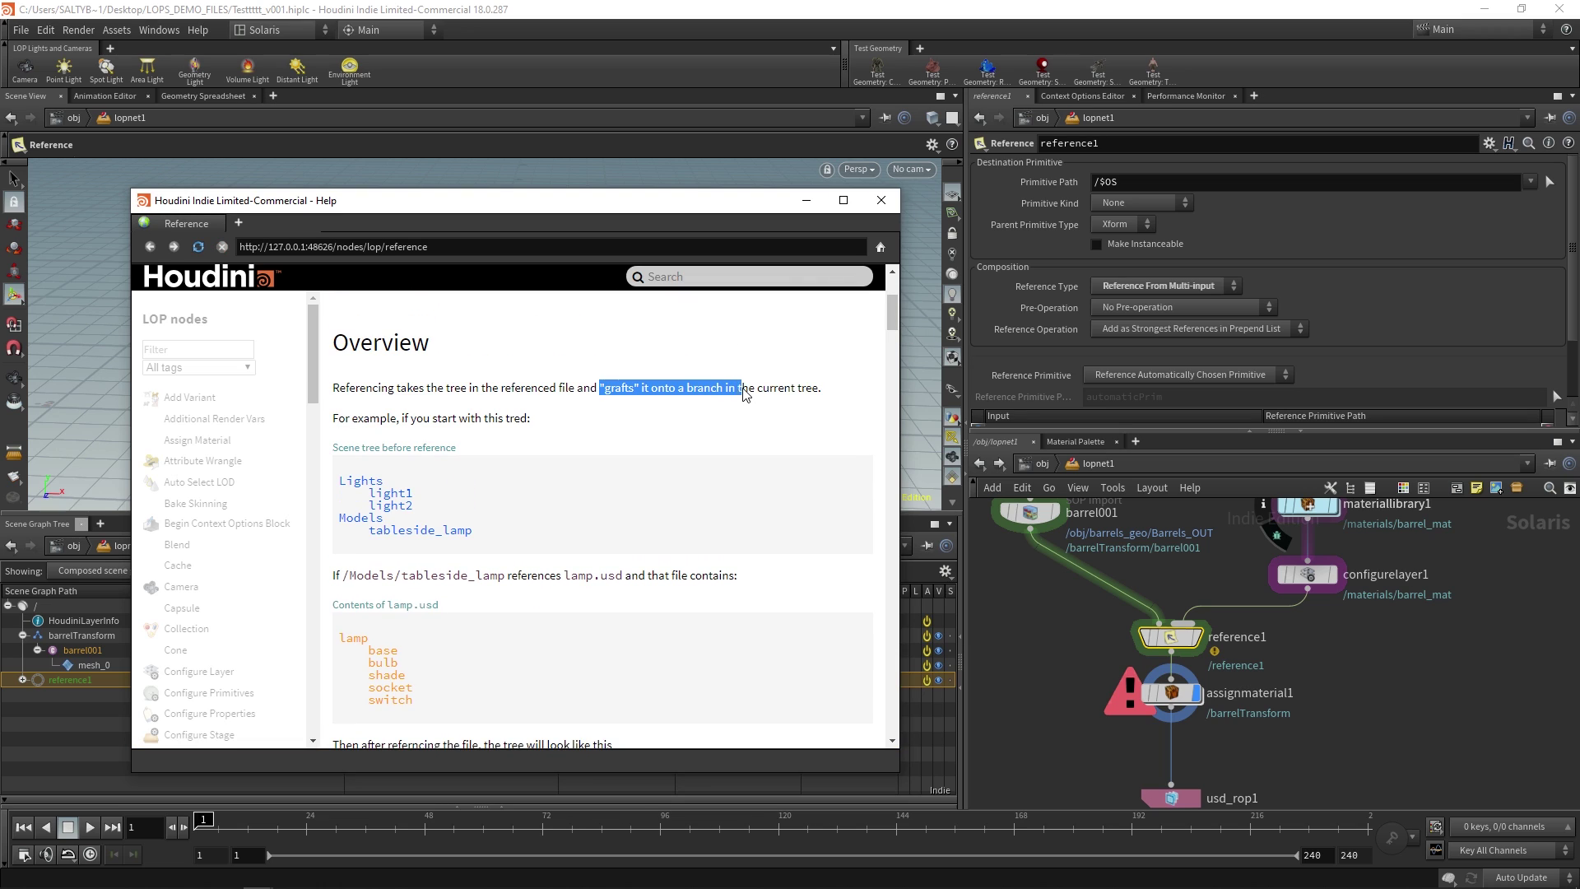
pyautogui.moveTo(687, 202); pyautogui.dragTo(1113, 129)
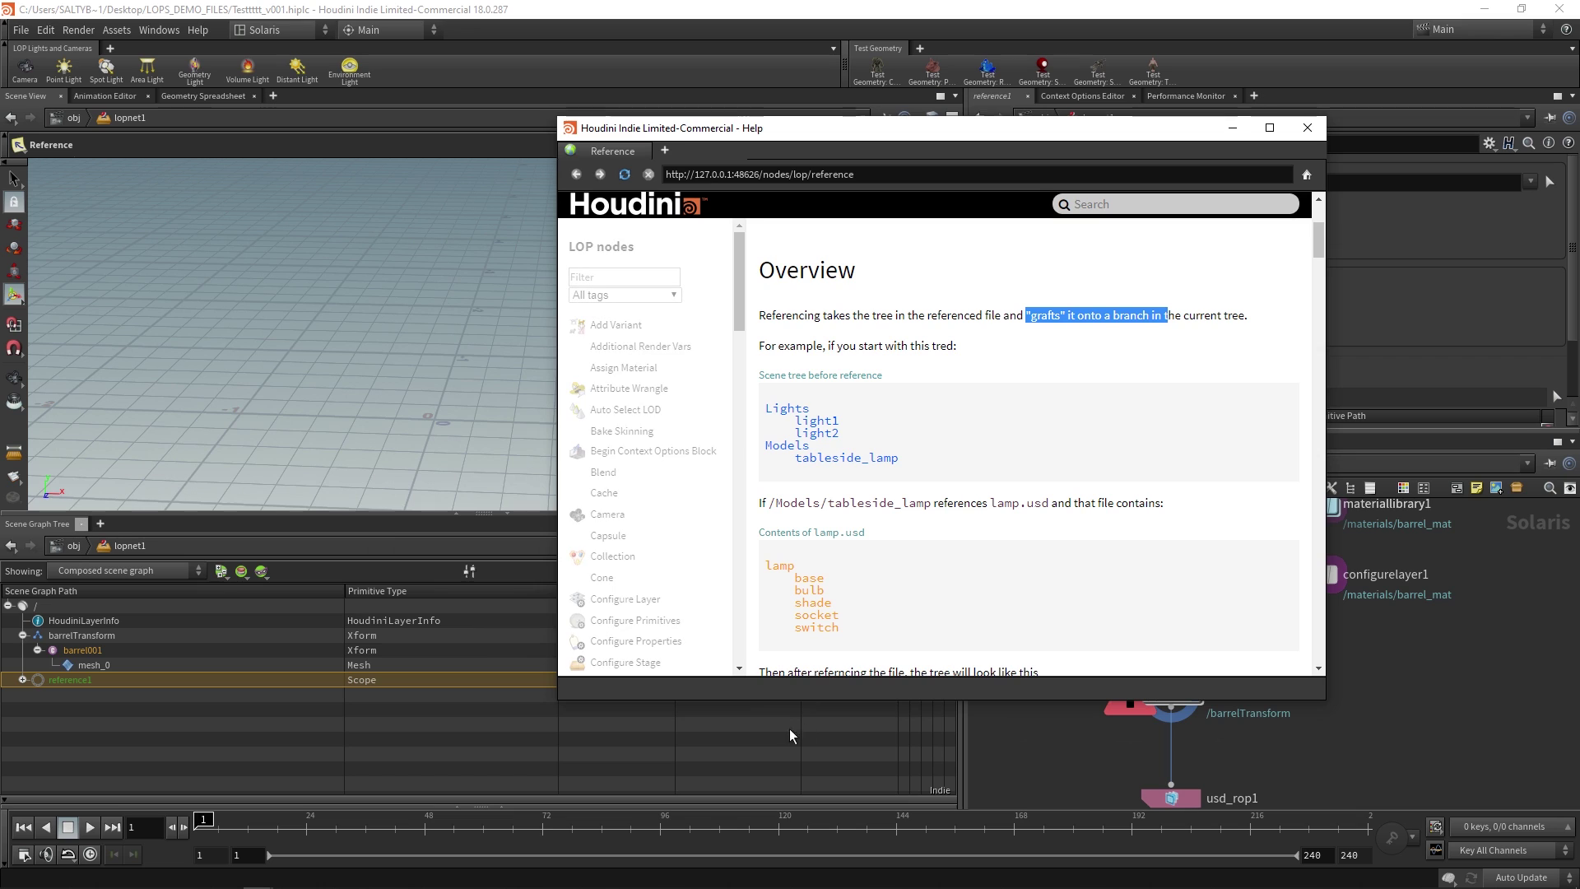
pyautogui.moveTo(939, 129); pyautogui.dragTo(539, 218)
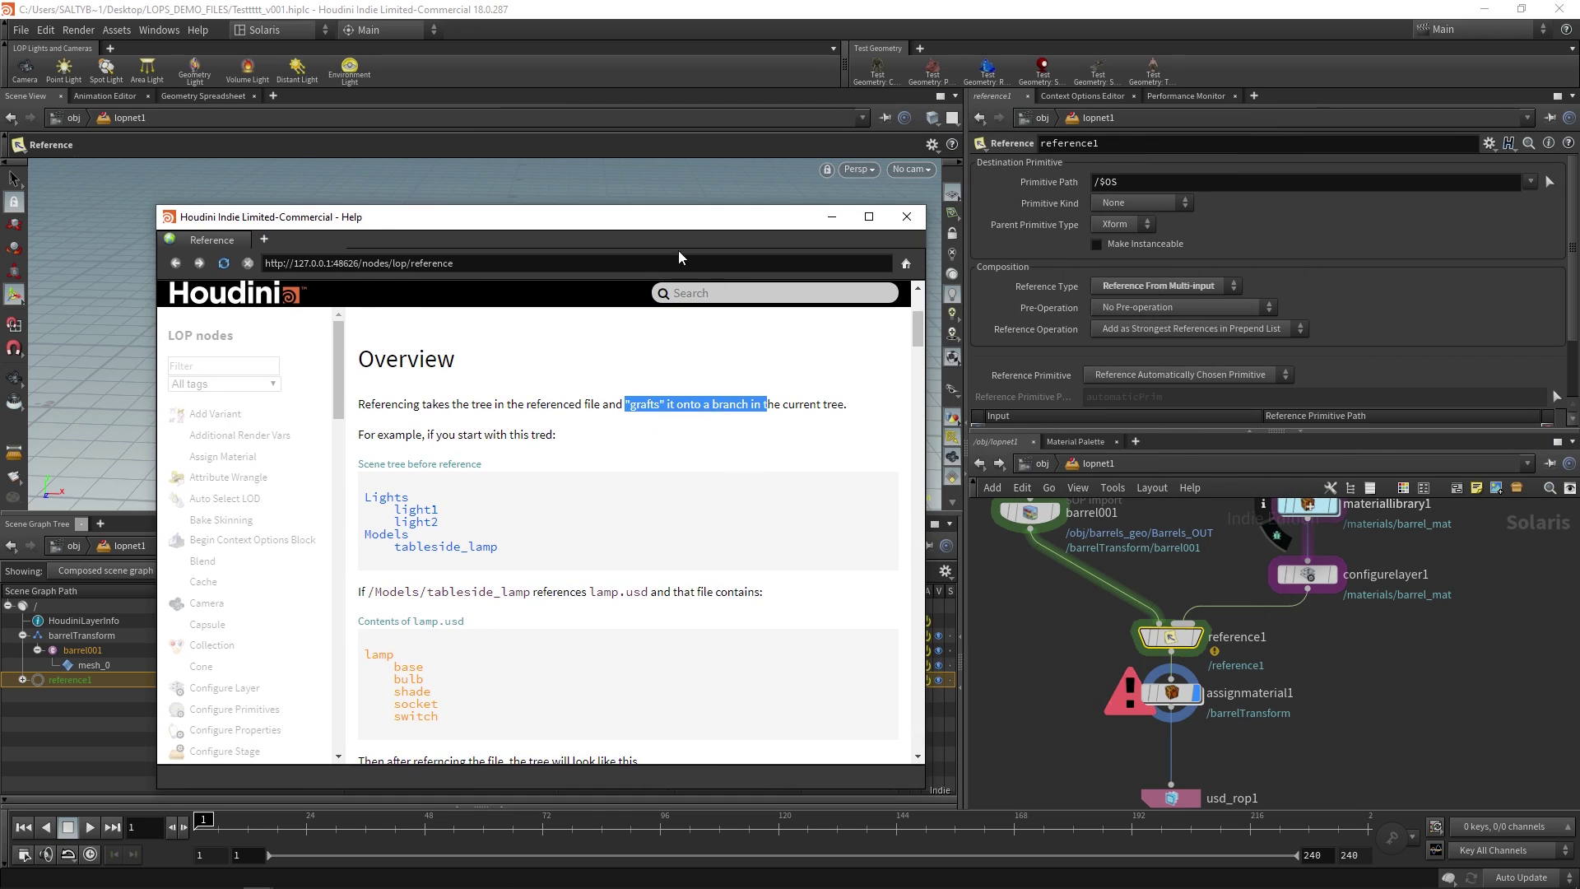
# Inspect barrel001's Load As Reference and primitive path settings and reference1's parameters alongside the help page
pyautogui.moveTo(1045, 627); pyautogui.dragTo(1078, 673, button='middle')
pyautogui.click(1062, 558)
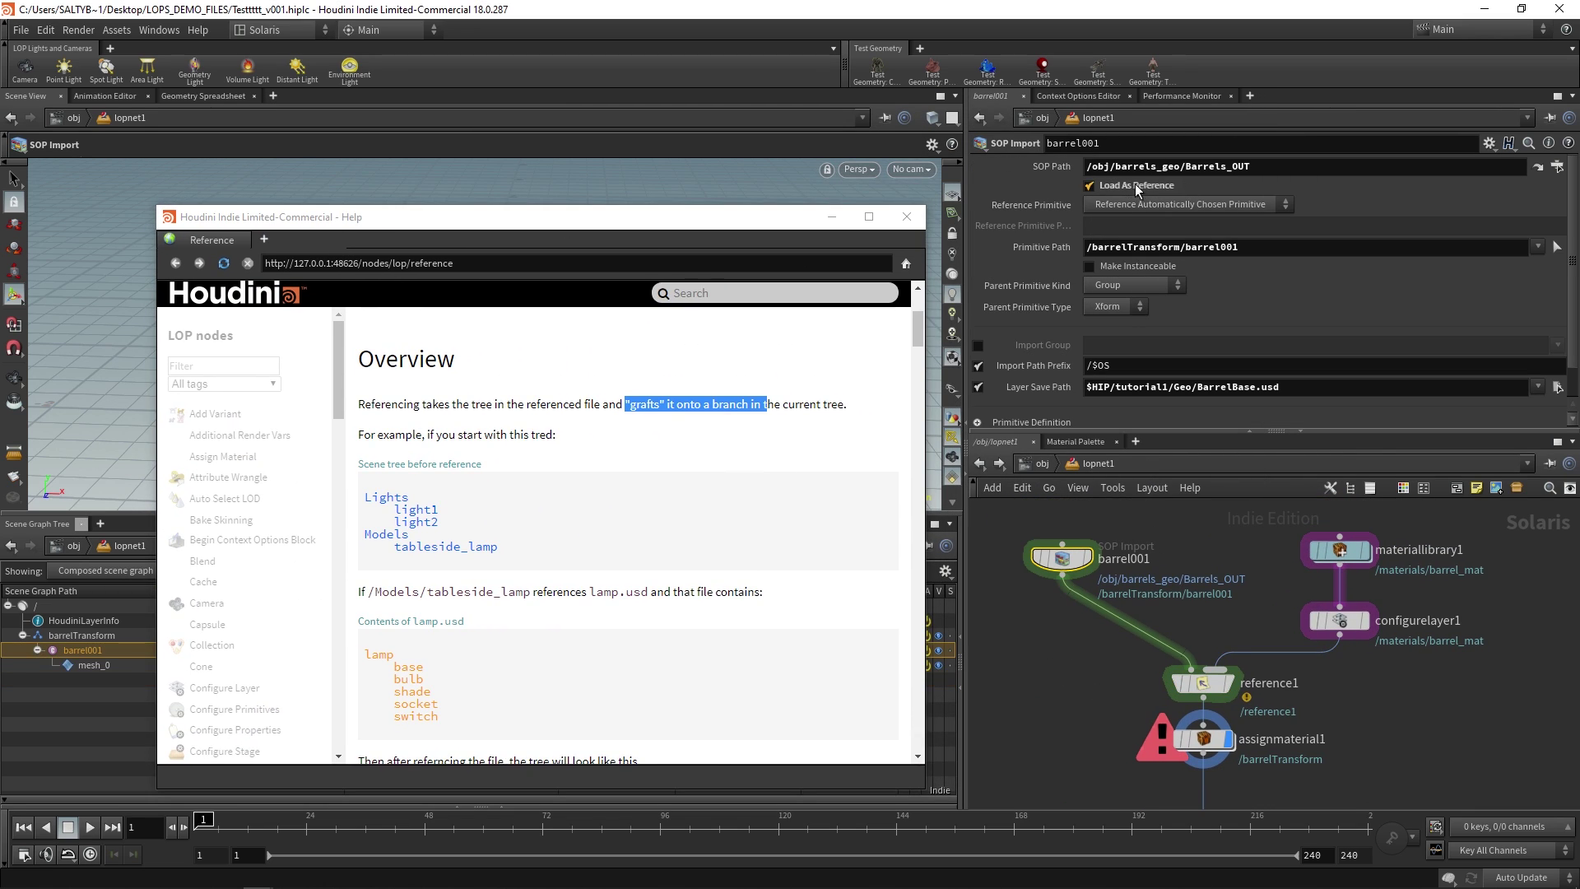
pyautogui.moveTo(687, 218); pyautogui.dragTo(724, 155)
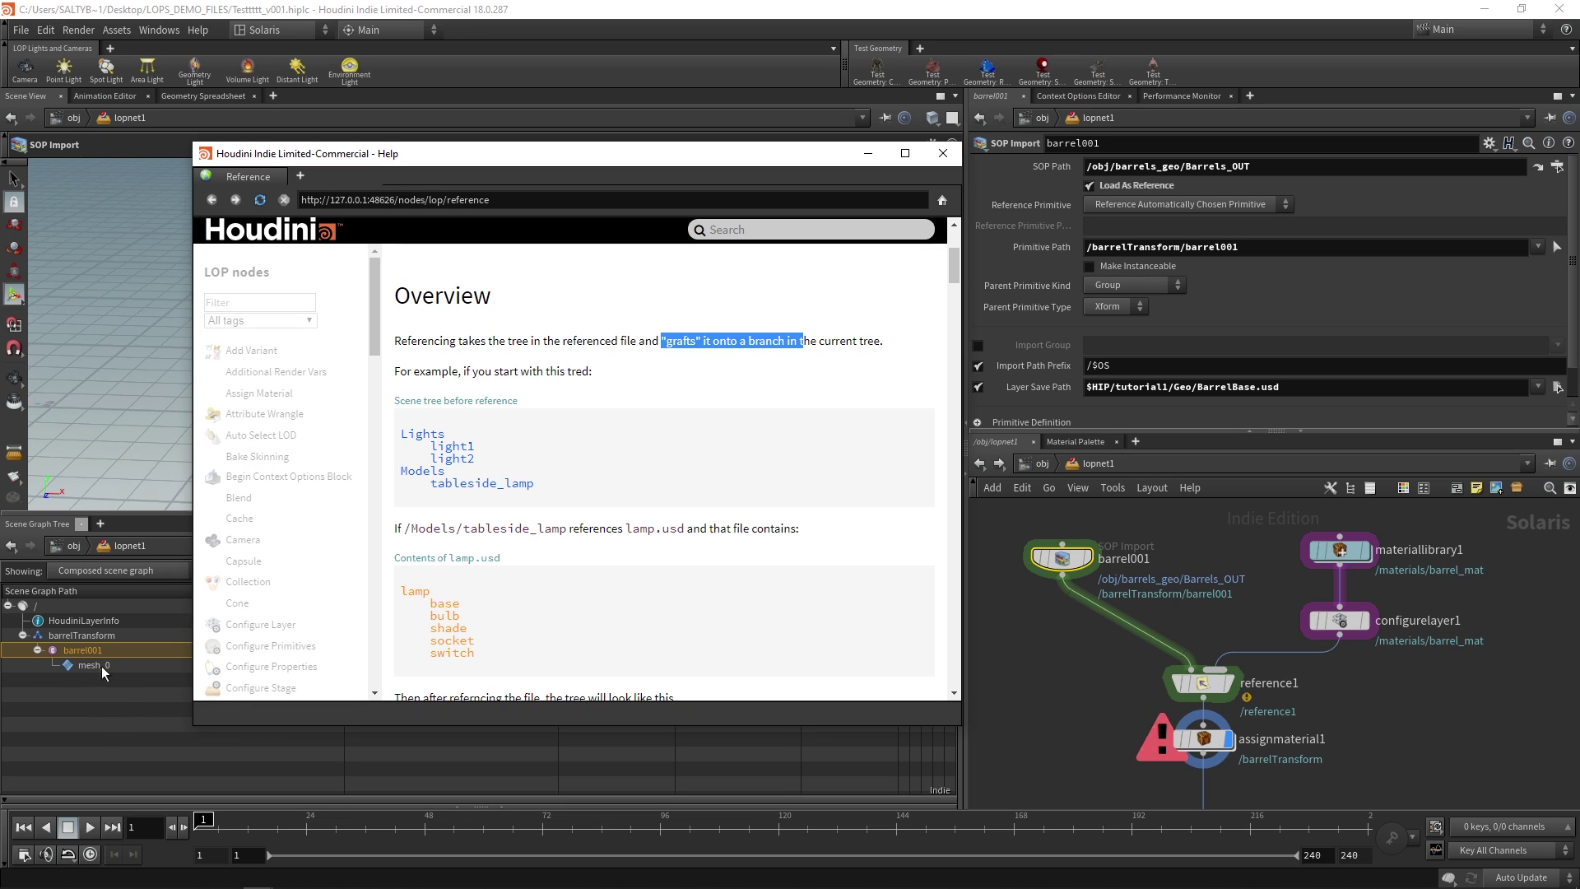
pyautogui.click(1202, 683)
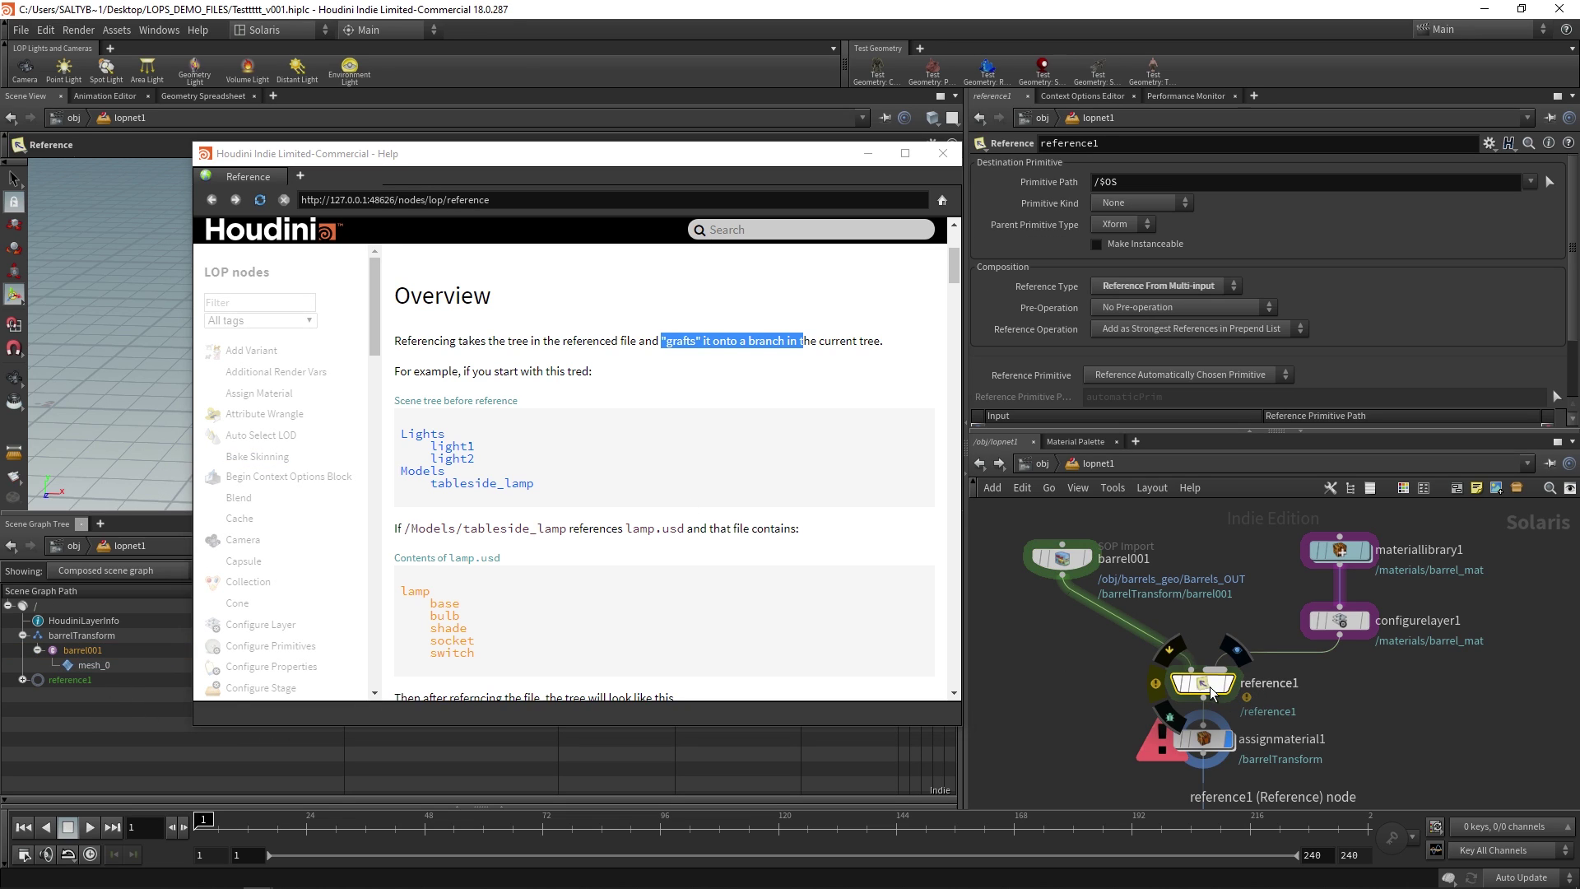
# Read further in the Reference help page, highlighting the passage that referencing is the only way to load the same layer file
pyautogui.scroll(-3, 621, 494)
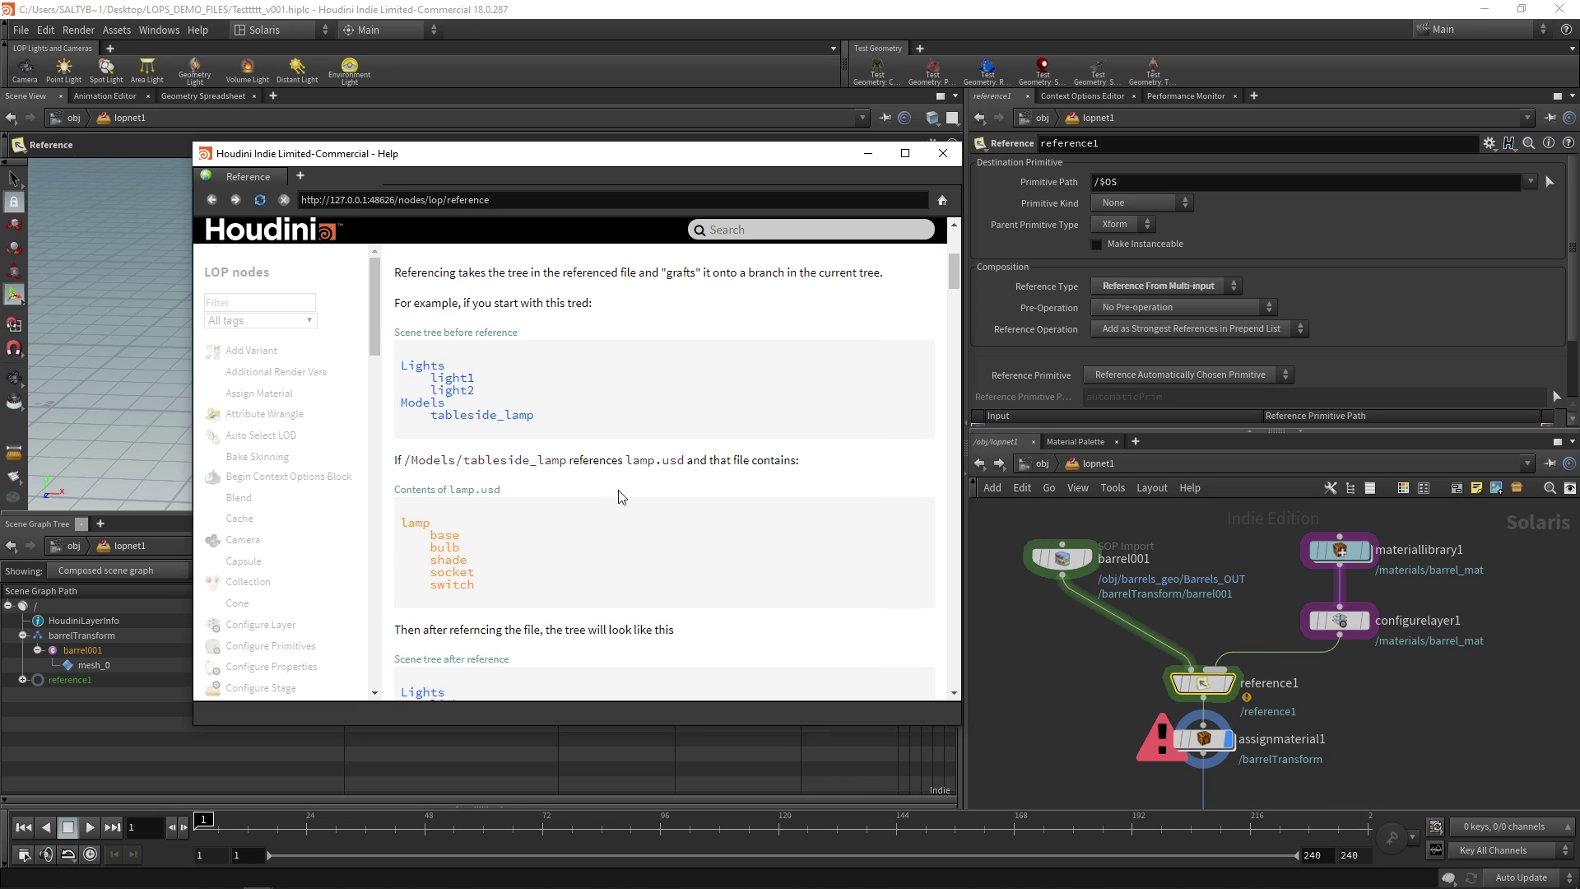
pyautogui.scroll(-4, 589, 568)
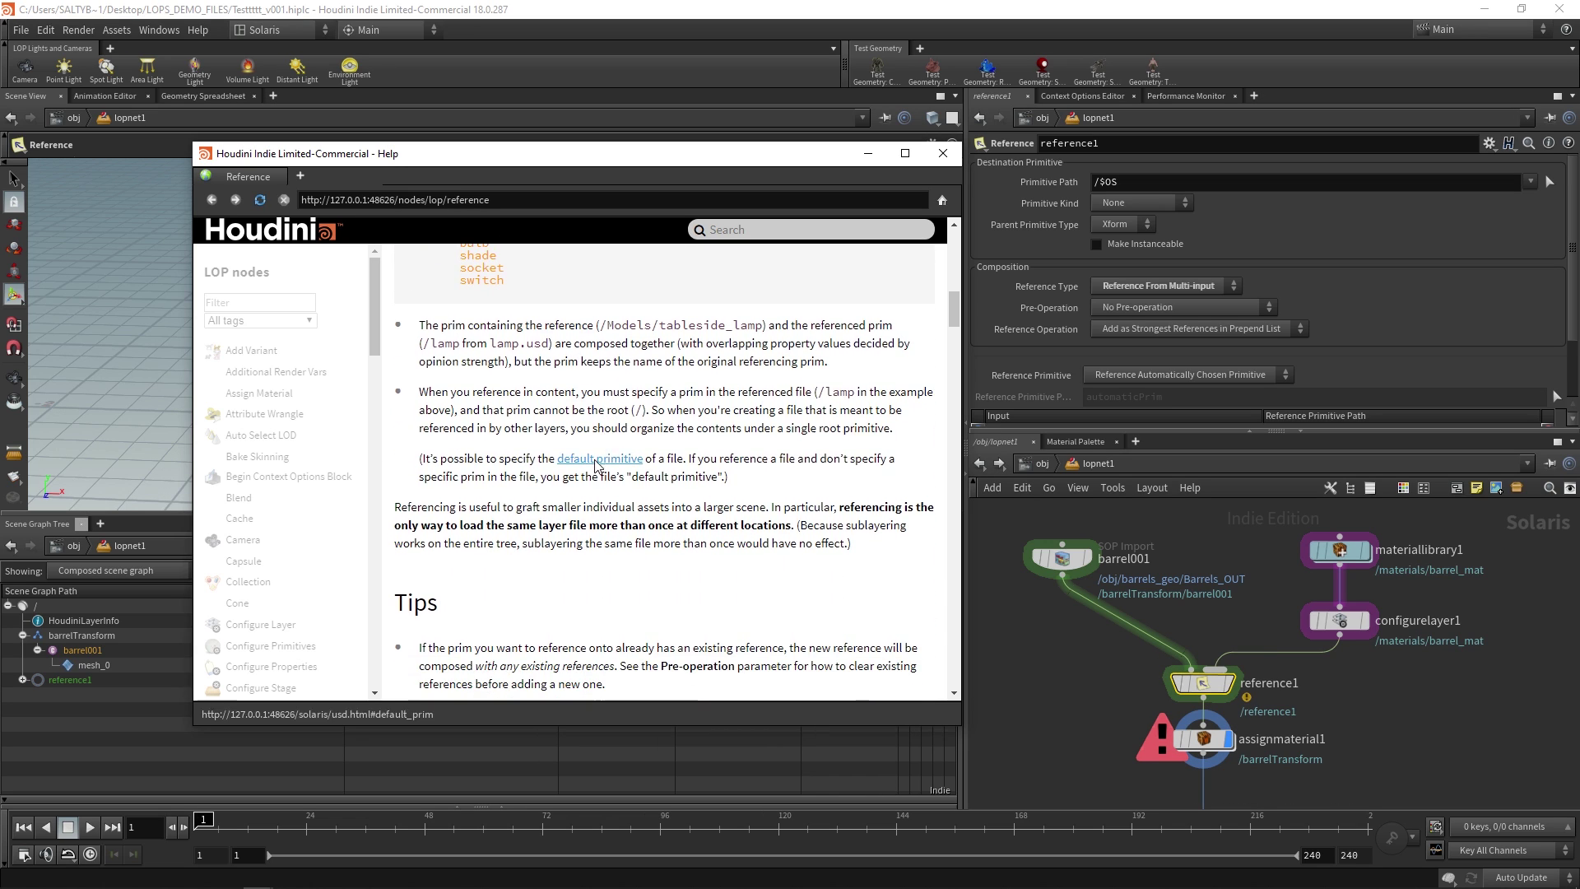
pyautogui.moveTo(770, 508); pyautogui.dragTo(591, 528)
pyautogui.click(861, 505)
# Move materiallibrary1 and configurelayer1 together slightly up and to the left, above reference1
pyautogui.moveTo(1235, 629); pyautogui.dragTo(1223, 645, button='middle')
pyautogui.moveTo(1190, 648); pyautogui.dragTo(1346, 560)
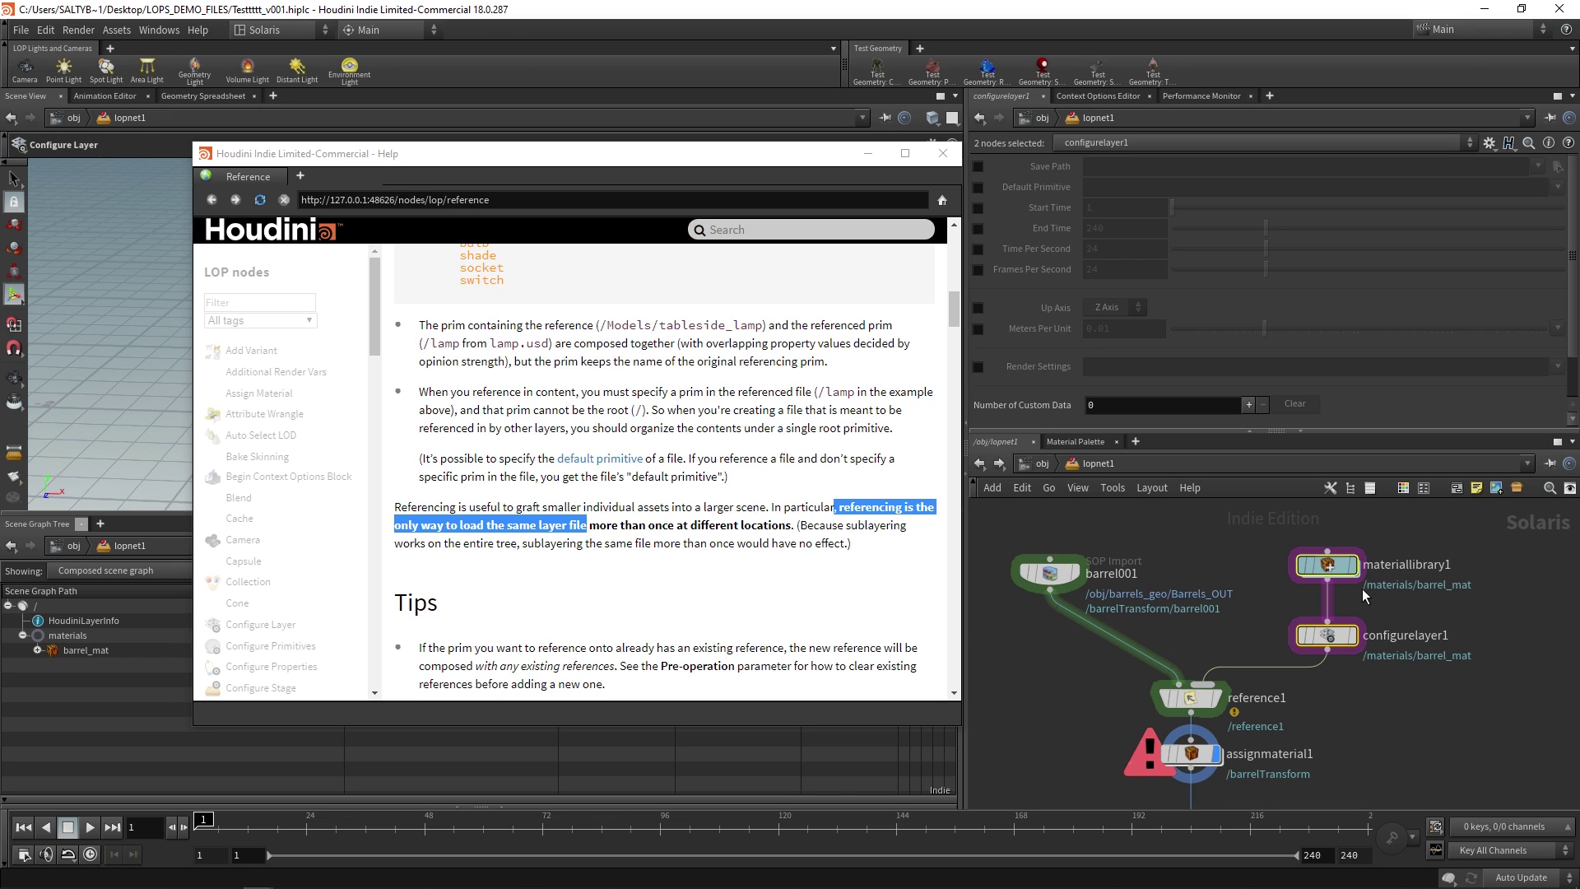
pyautogui.moveTo(1325, 573)
pyautogui.moveTo(1356, 590); pyautogui.dragTo(1300, 561)
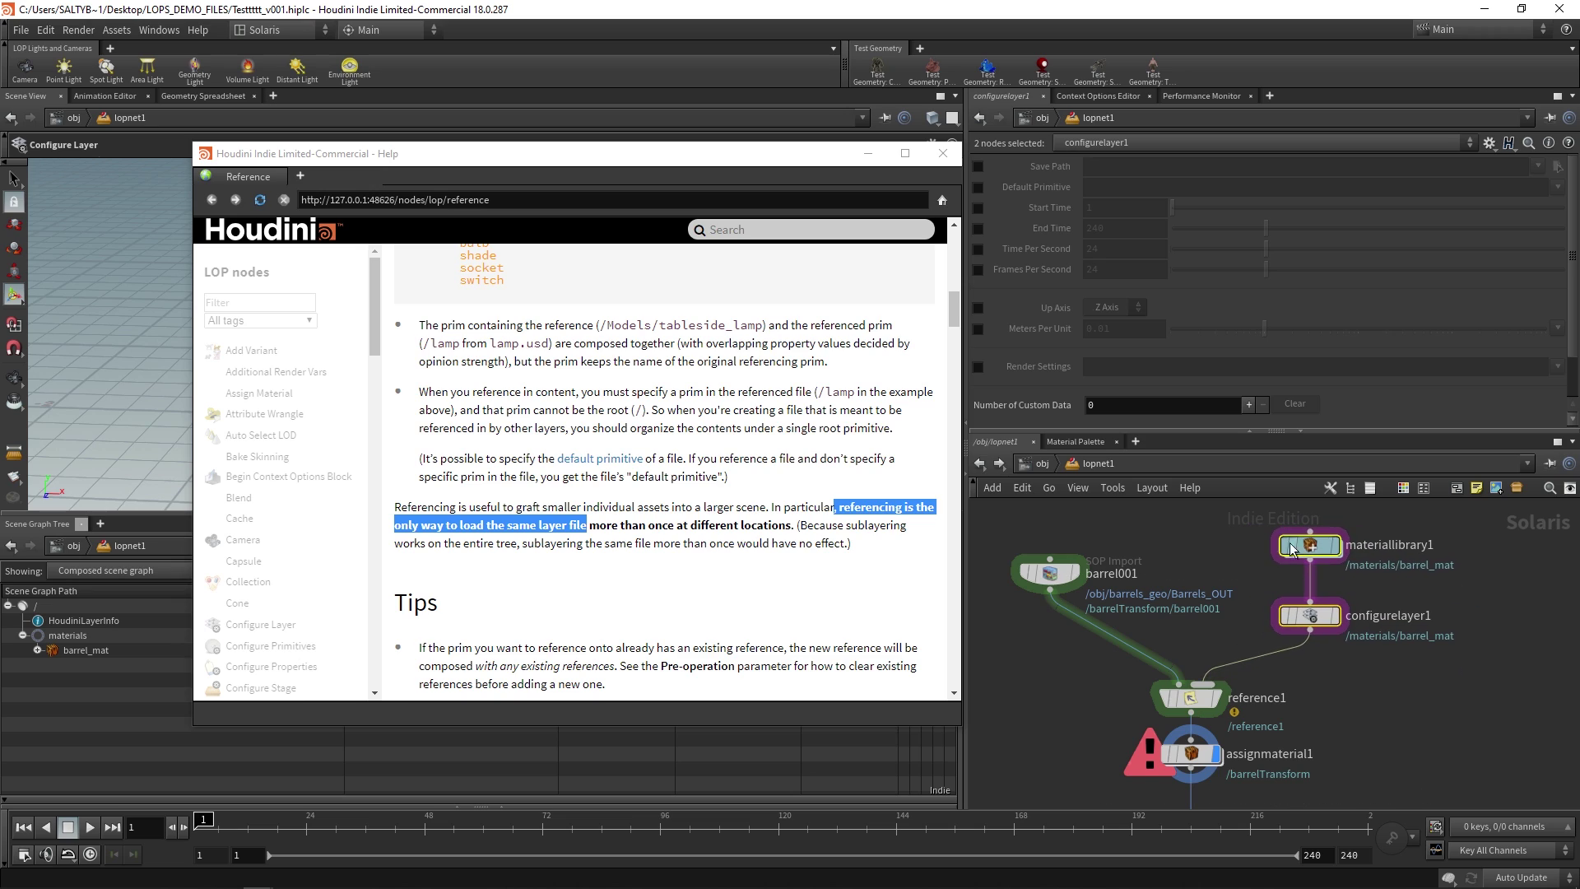
# Highlight the words "more than once at different locations" in the Reference help page and clear the node selection
pyautogui.click(596, 532)
pyautogui.moveTo(592, 527); pyautogui.dragTo(790, 518)
pyautogui.click(1182, 552)
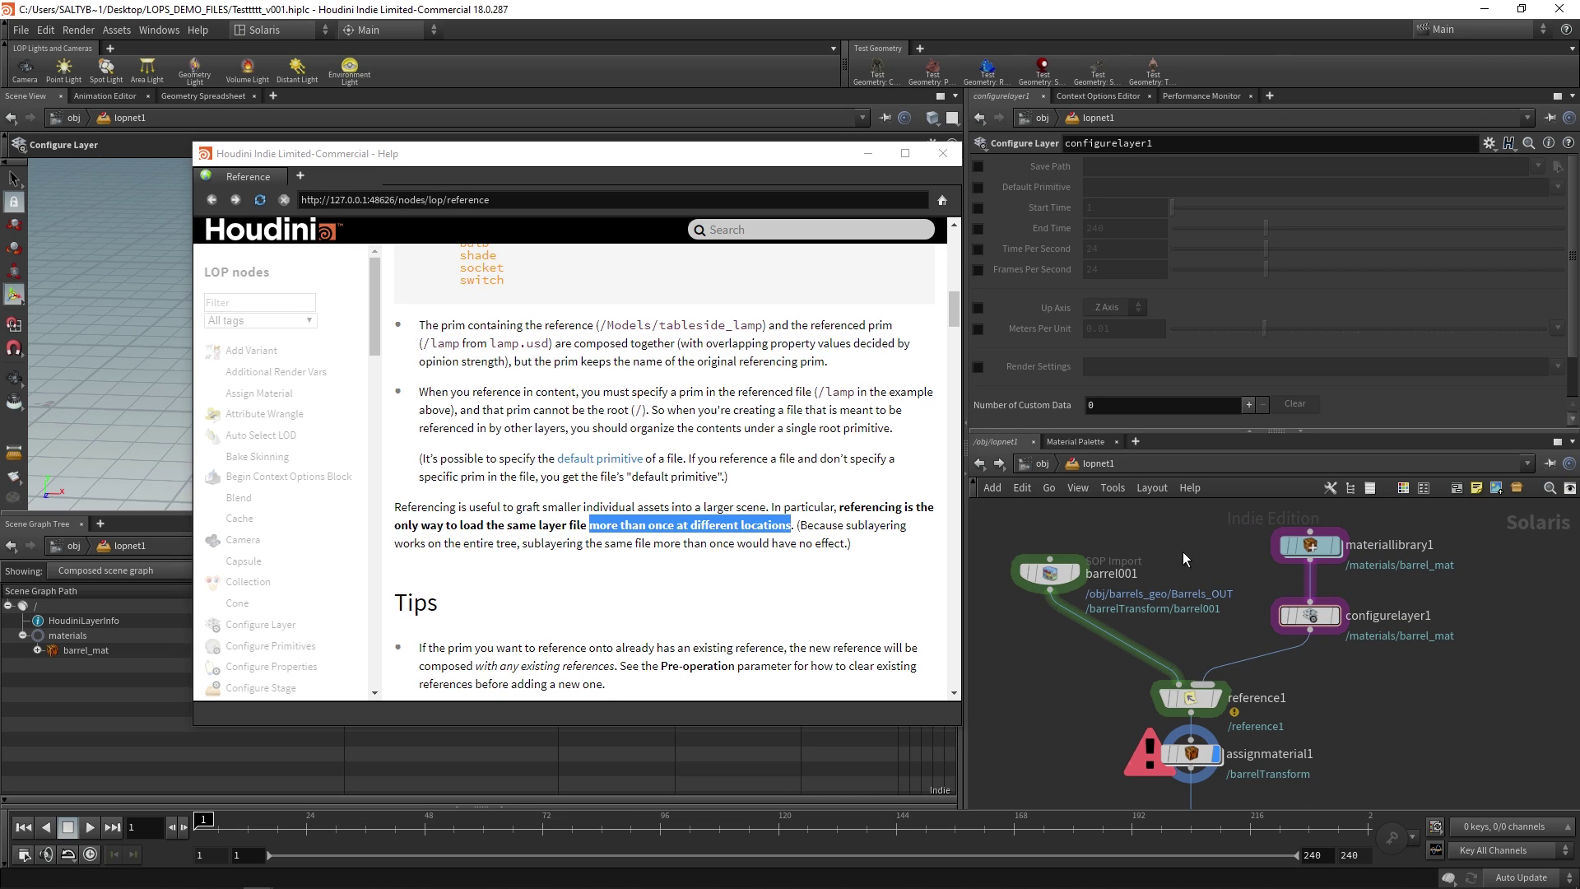
# Move the barrel001 node up a little, roughly level with materiallibrary1
pyautogui.moveTo(1165, 529); pyautogui.dragTo(1201, 541, button='middle')
pyautogui.click(1079, 580)
pyautogui.moveTo(1082, 585); pyautogui.dragTo(1068, 544)
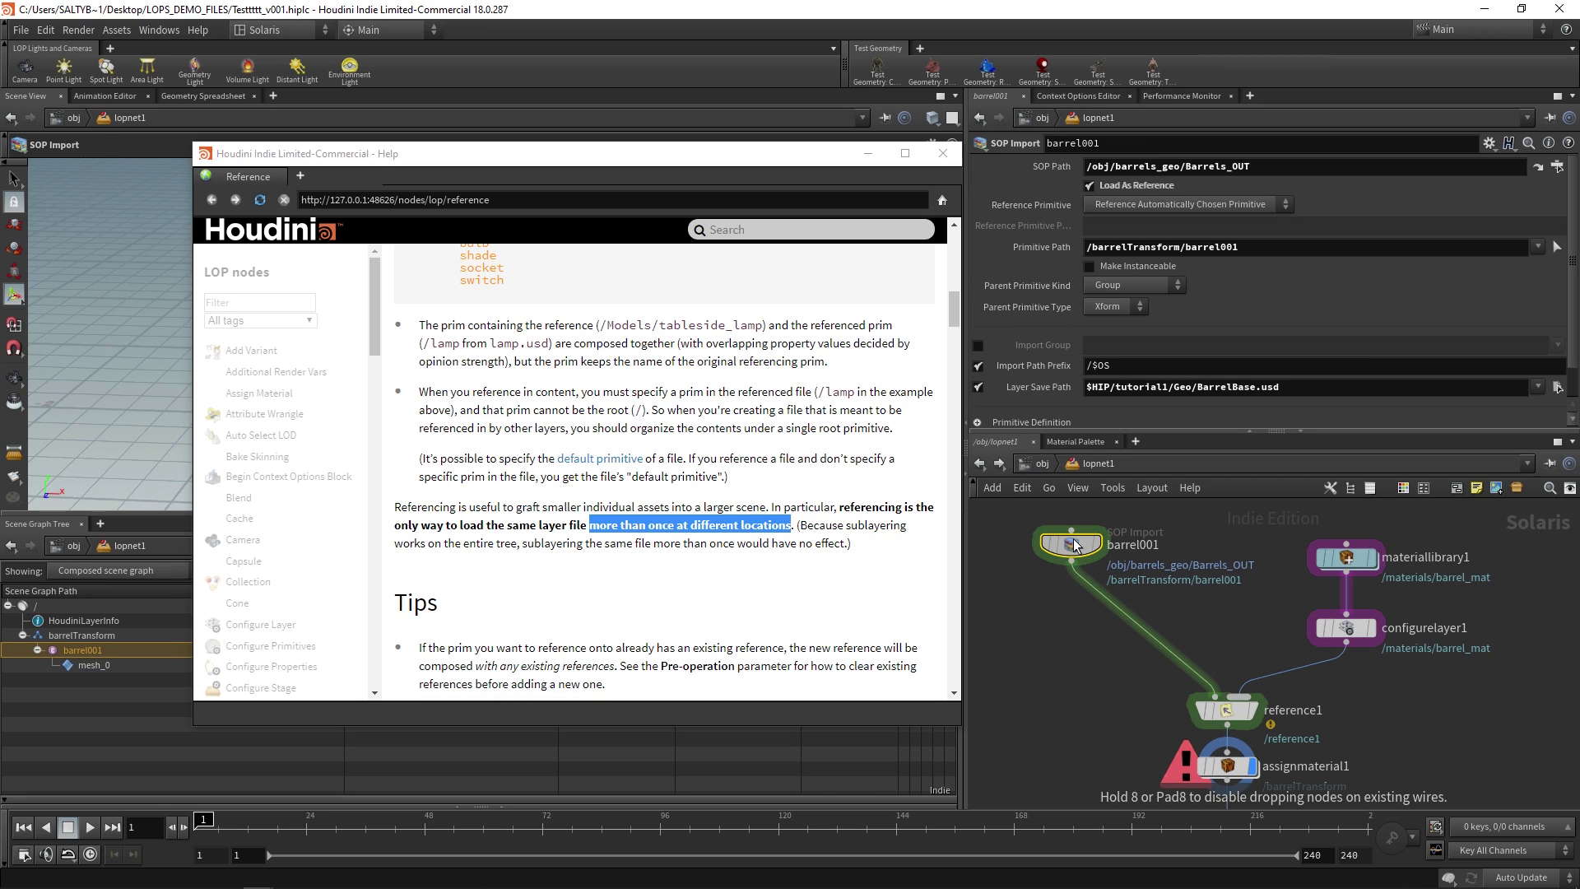
# Shift materiallibrary1 and configurelayer1 together slightly closer to barrel001, aligning materiallibrary1 level with it
pyautogui.moveTo(1034, 569); pyautogui.dragTo(1061, 580, button='middle')
pyautogui.moveTo(1295, 589); pyautogui.dragTo(1154, 575, button='middle')
pyautogui.moveTo(1119, 629); pyautogui.dragTo(1246, 541)
pyautogui.moveTo(1255, 568); pyautogui.dragTo(1323, 570, button='middle')
pyautogui.moveTo(1299, 562); pyautogui.dragTo(1282, 549)
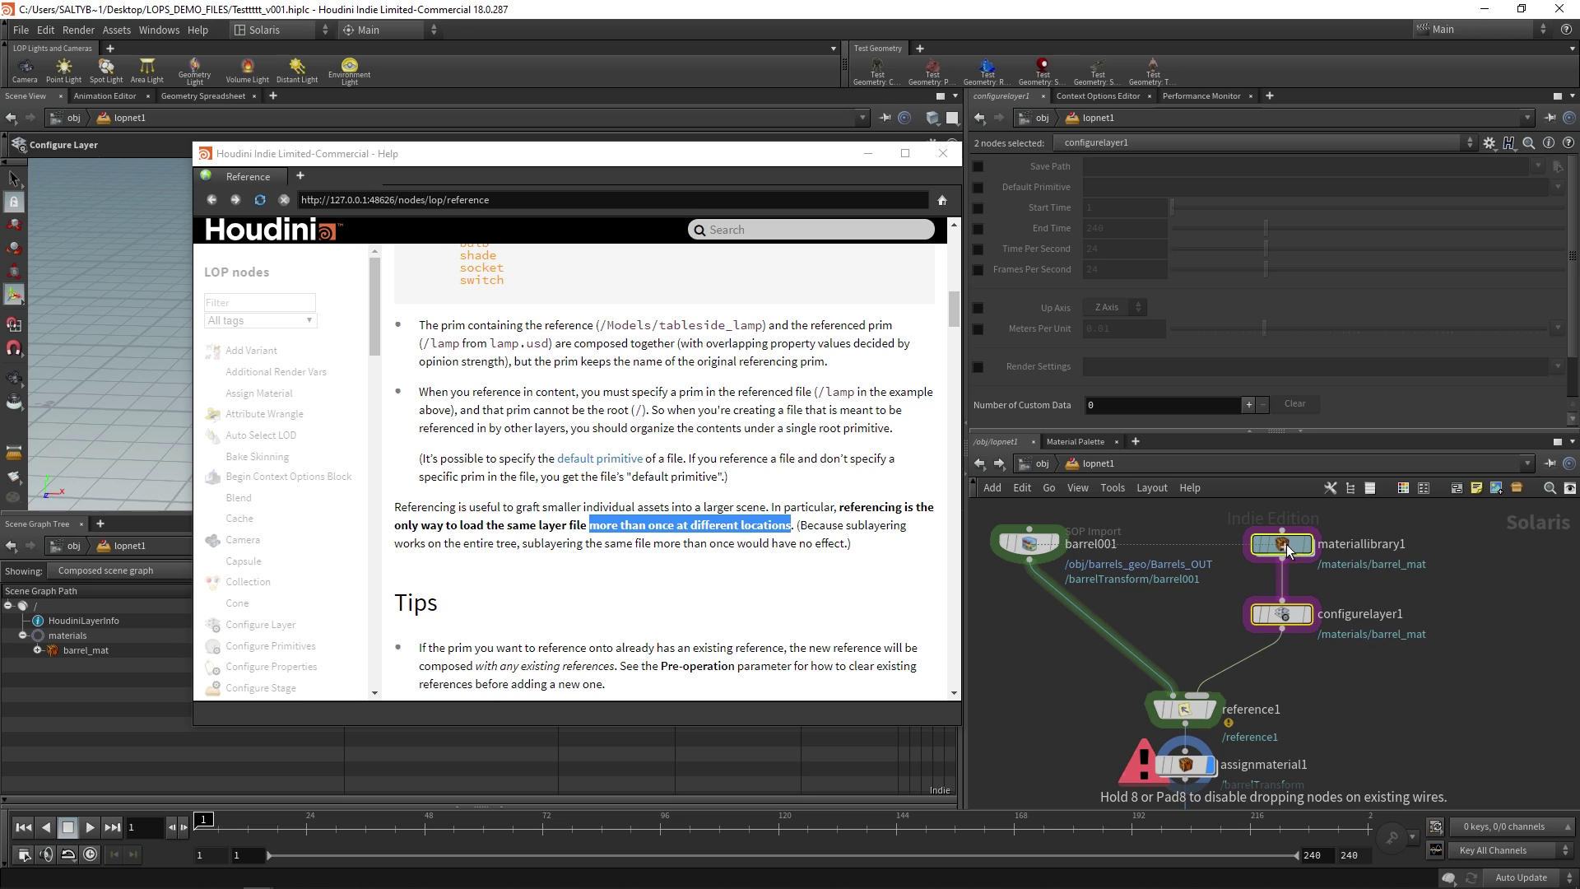
pyautogui.moveTo(1336, 568); pyautogui.dragTo(1352, 568, button='middle')
# Select the reference1 node and minimize the help window to uncover the viewport and scene graph
pyautogui.click(1211, 709)
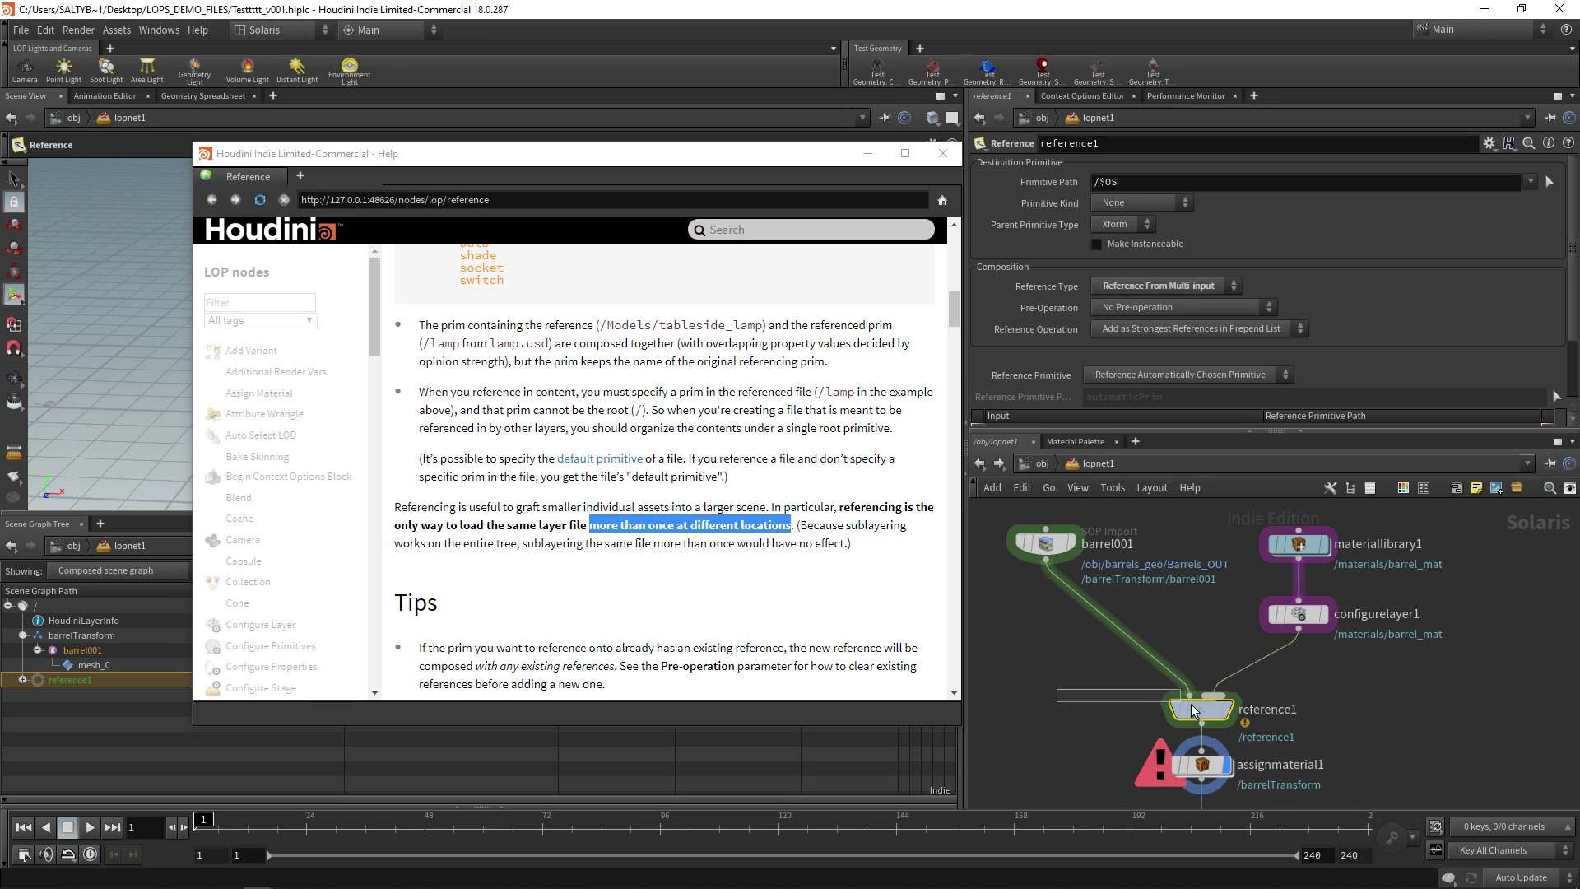
pyautogui.moveTo(1331, 718); pyautogui.dragTo(1317, 665, button='middle')
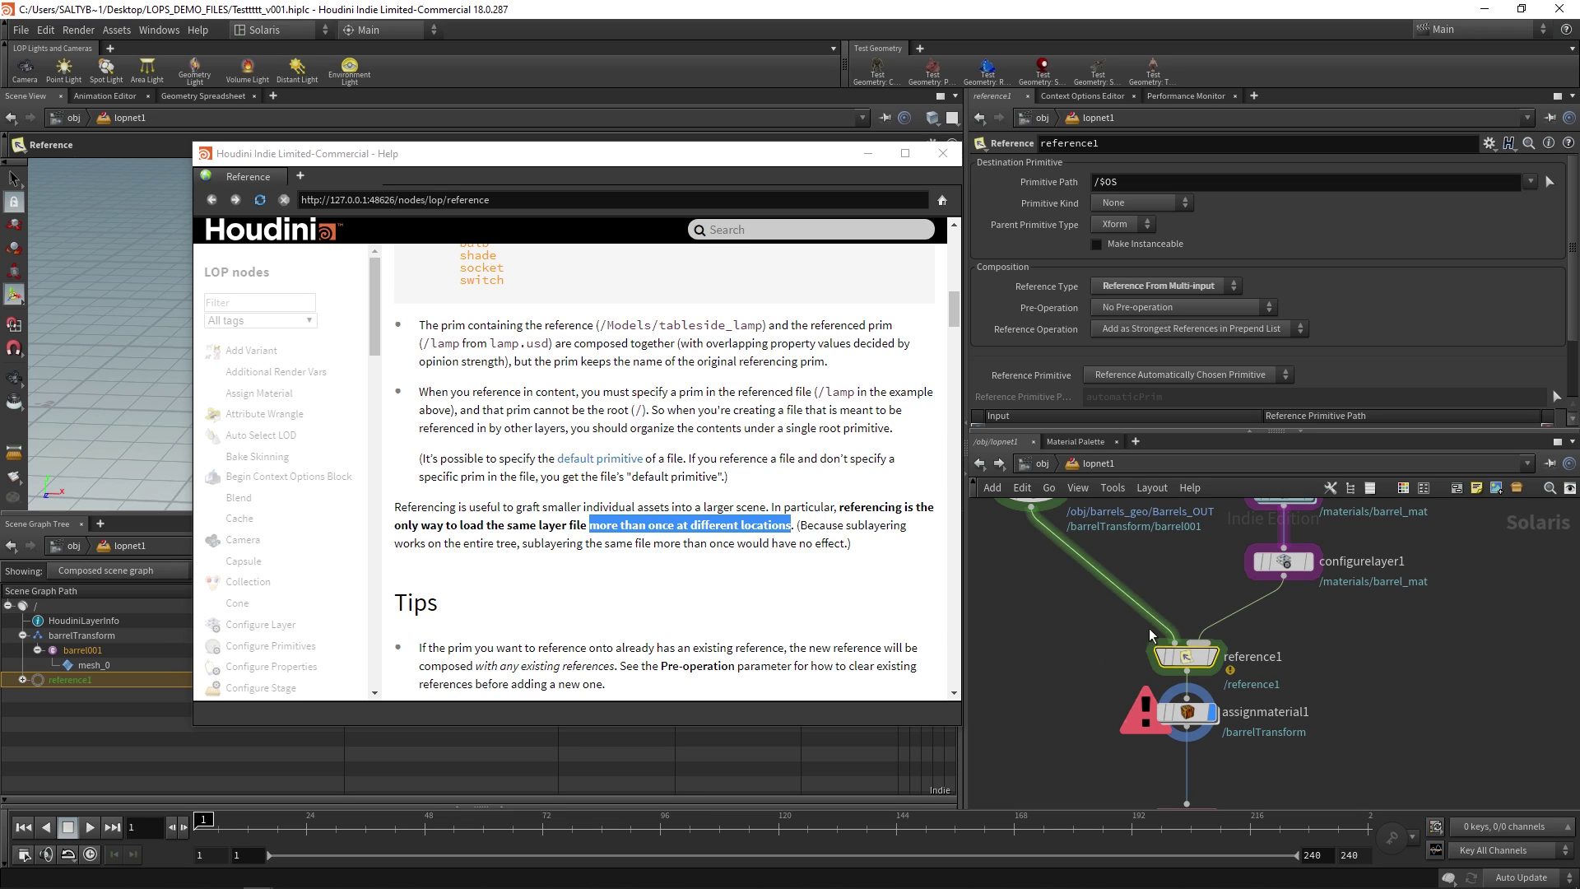
pyautogui.click(868, 153)
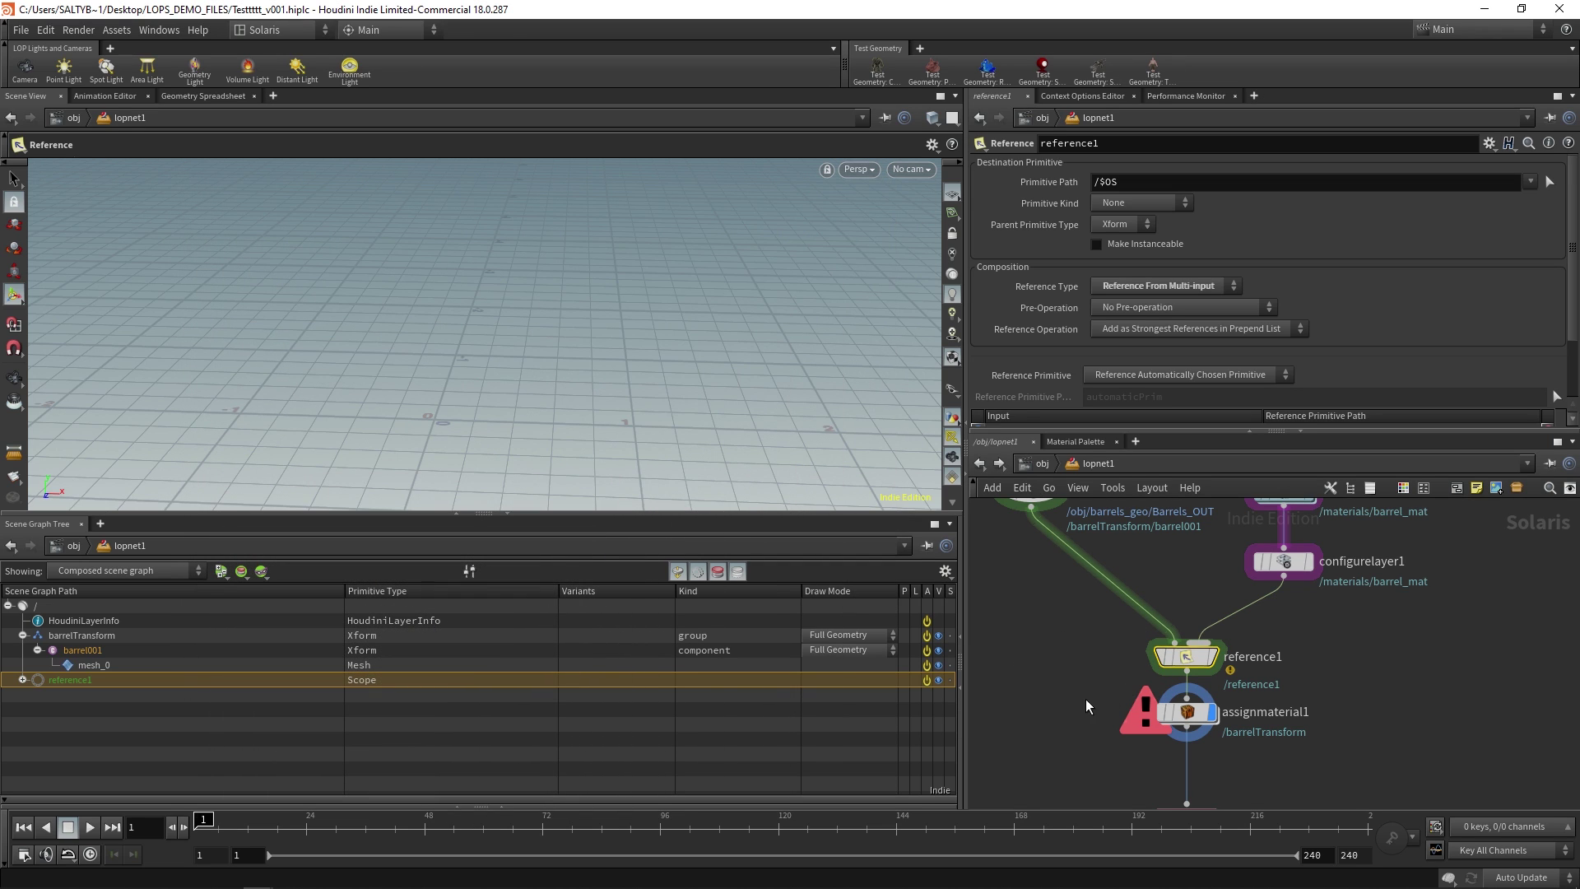
# Set assignmaterial1's Material Path to /reference1/barrel_mat from the scene graph, and dismiss the error dialog and console window
pyautogui.click(1181, 711)
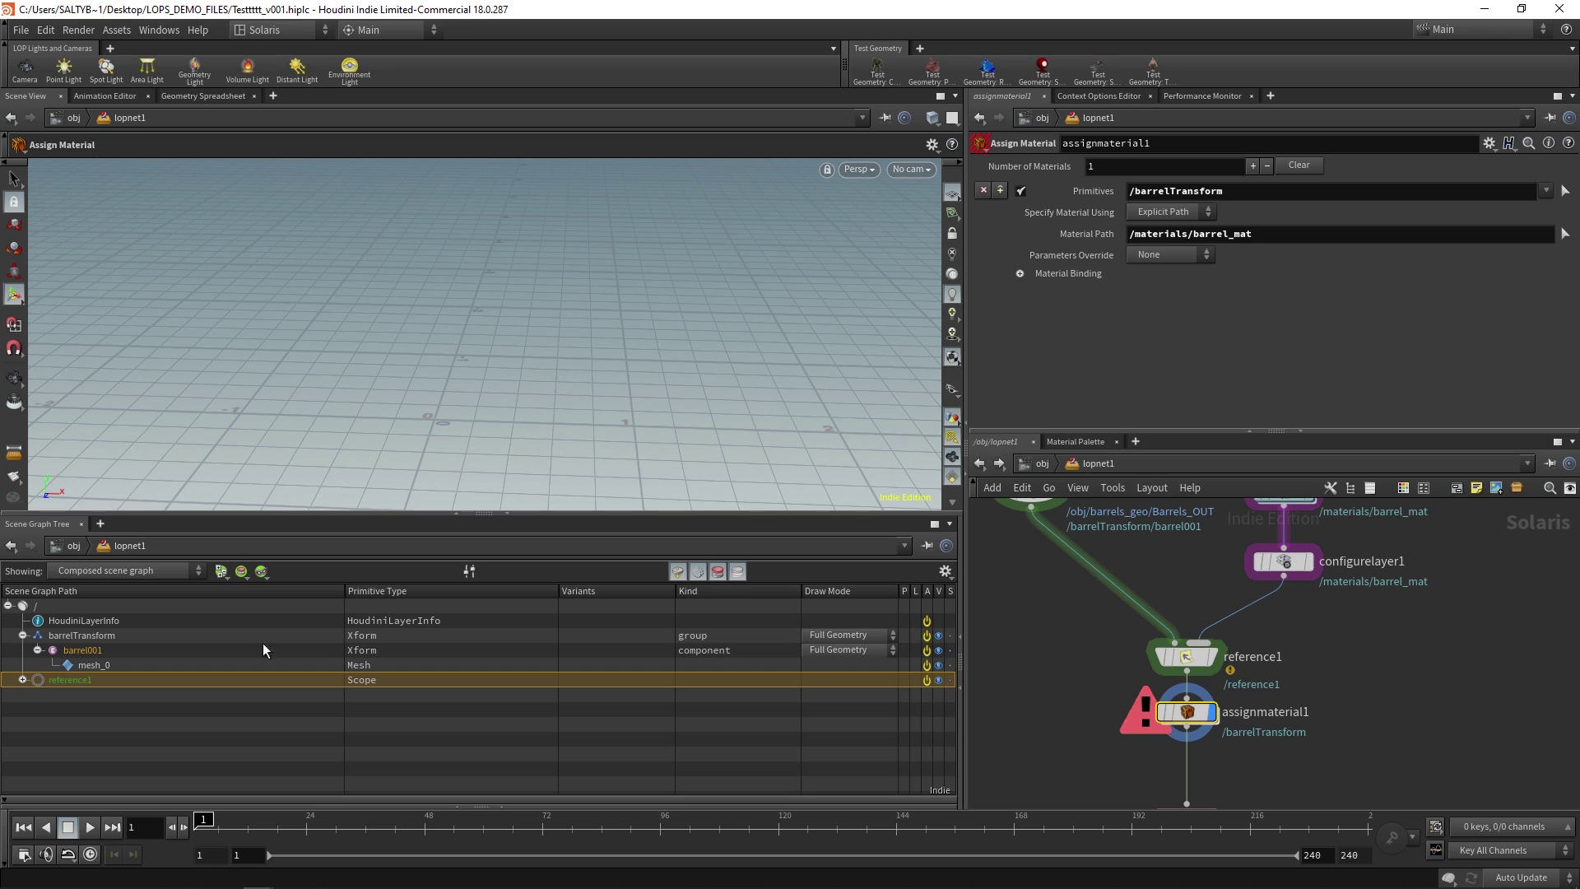
pyautogui.click(22, 680)
pyautogui.moveTo(88, 700); pyautogui.dragTo(1204, 281)
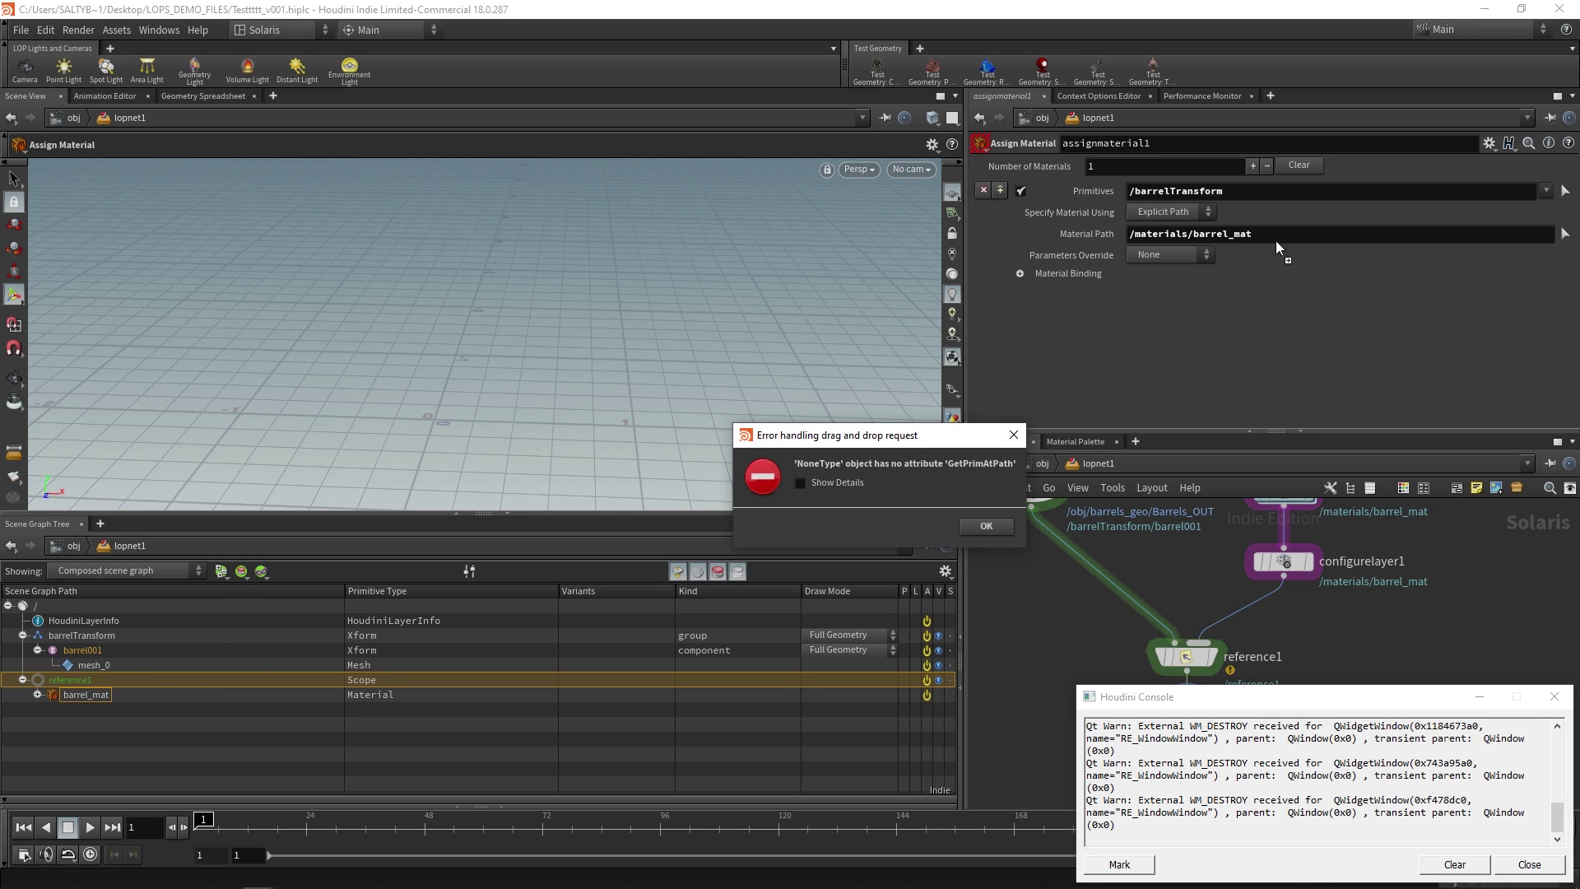
pyautogui.click(1012, 434)
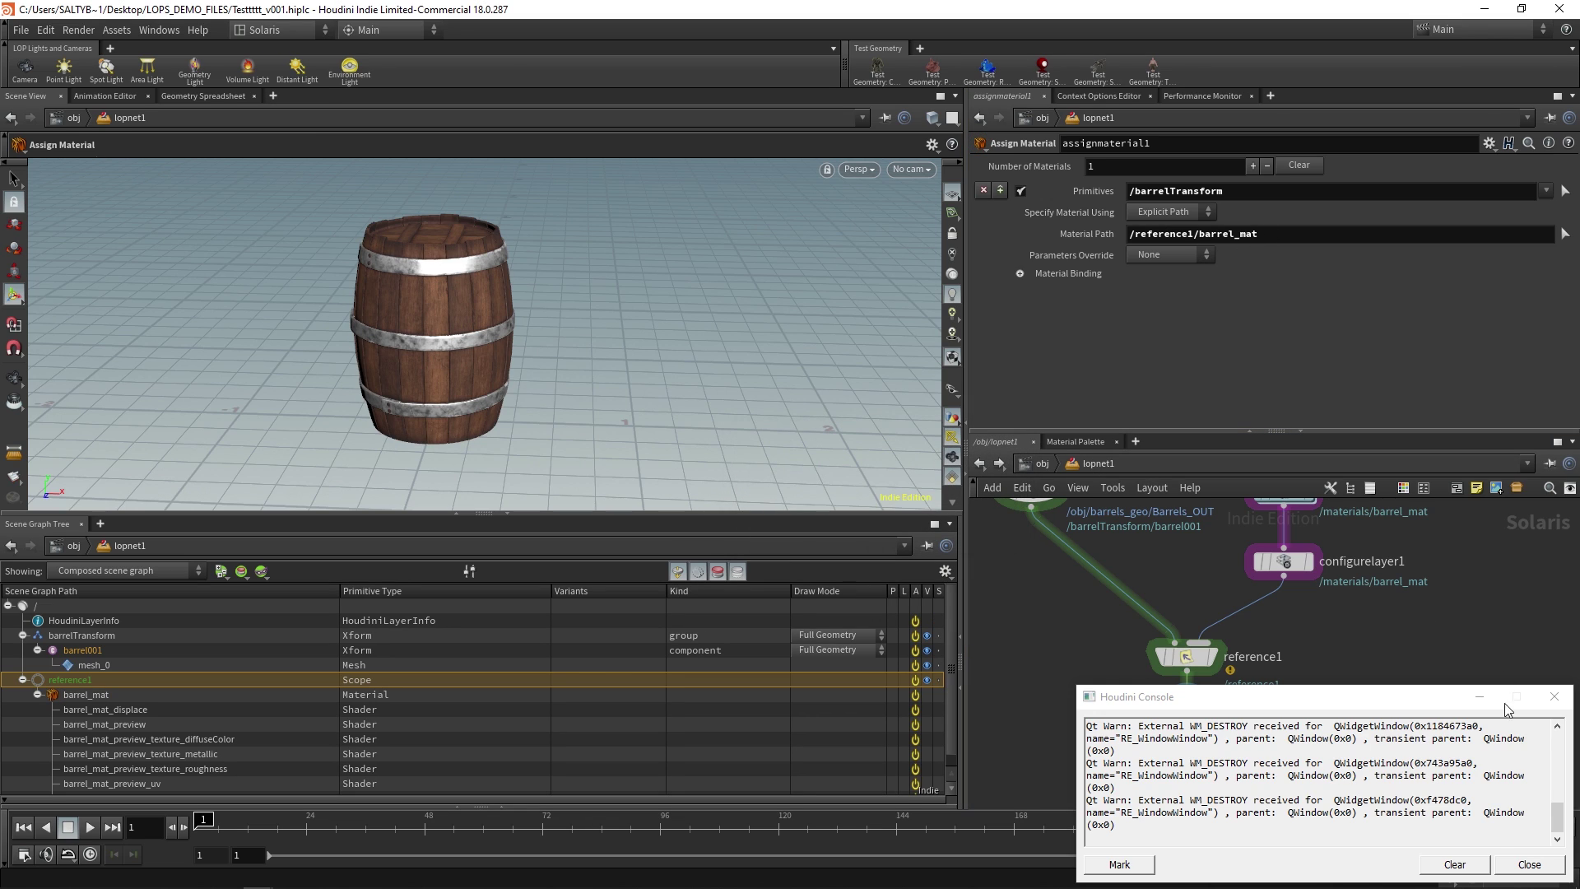
pyautogui.click(1494, 701)
# Remove the usd_rop1 node below assignmaterial1 and undo the latest parameter paste
pyautogui.moveTo(1273, 776); pyautogui.dragTo(1290, 673, button='middle')
pyautogui.click(1204, 714)
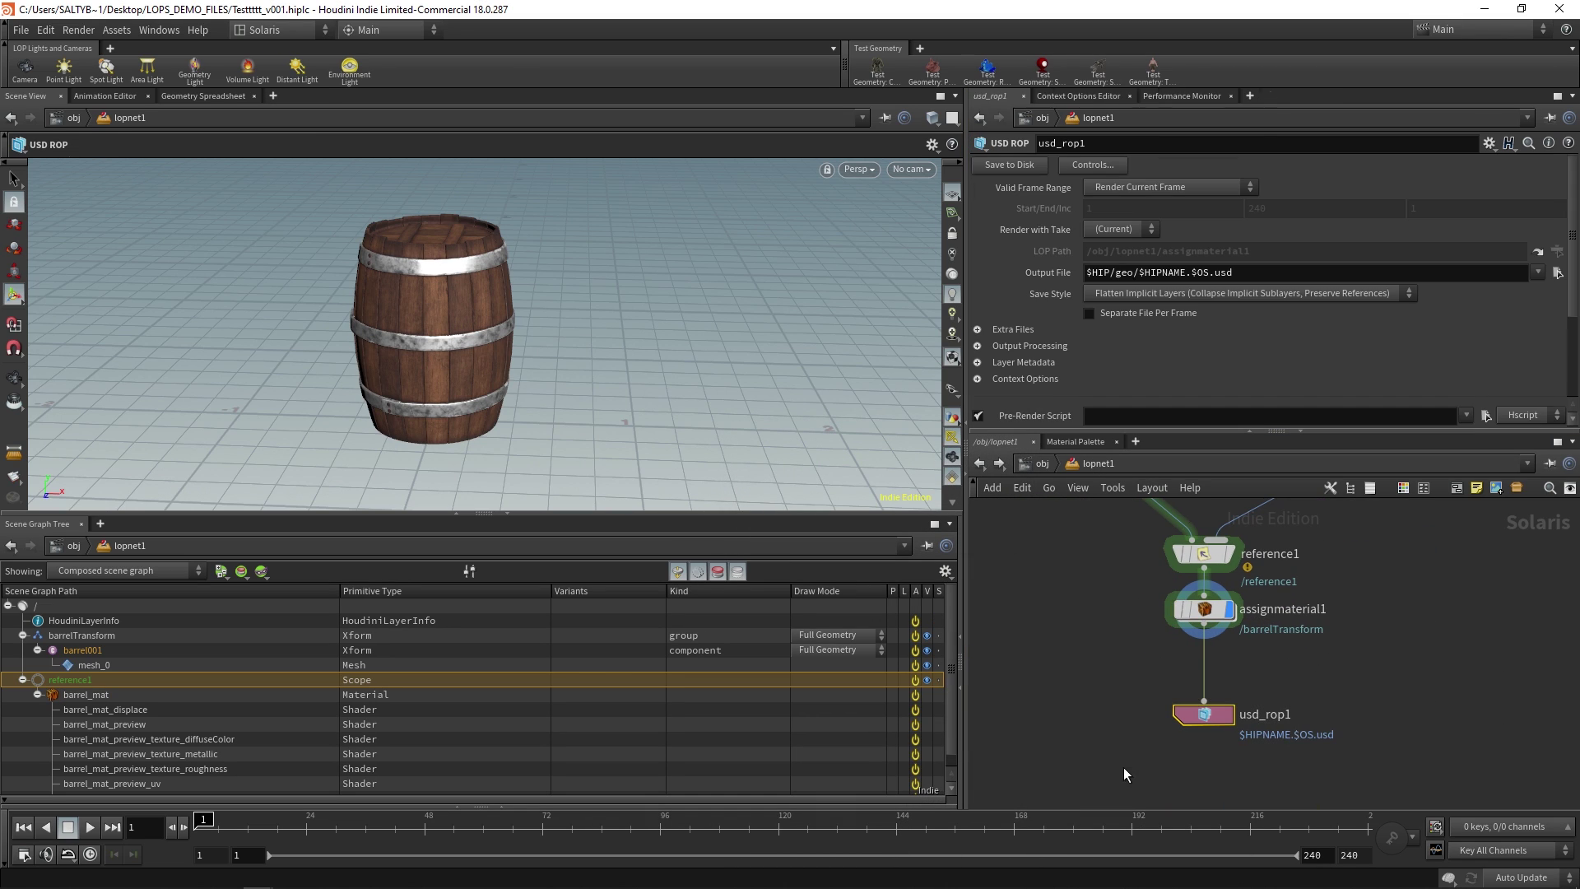
pyautogui.hotkey('ctrl', 'z')
pyautogui.hotkey('ctrl', 'z')
pyautogui.hotkey('ctrl', 'z')
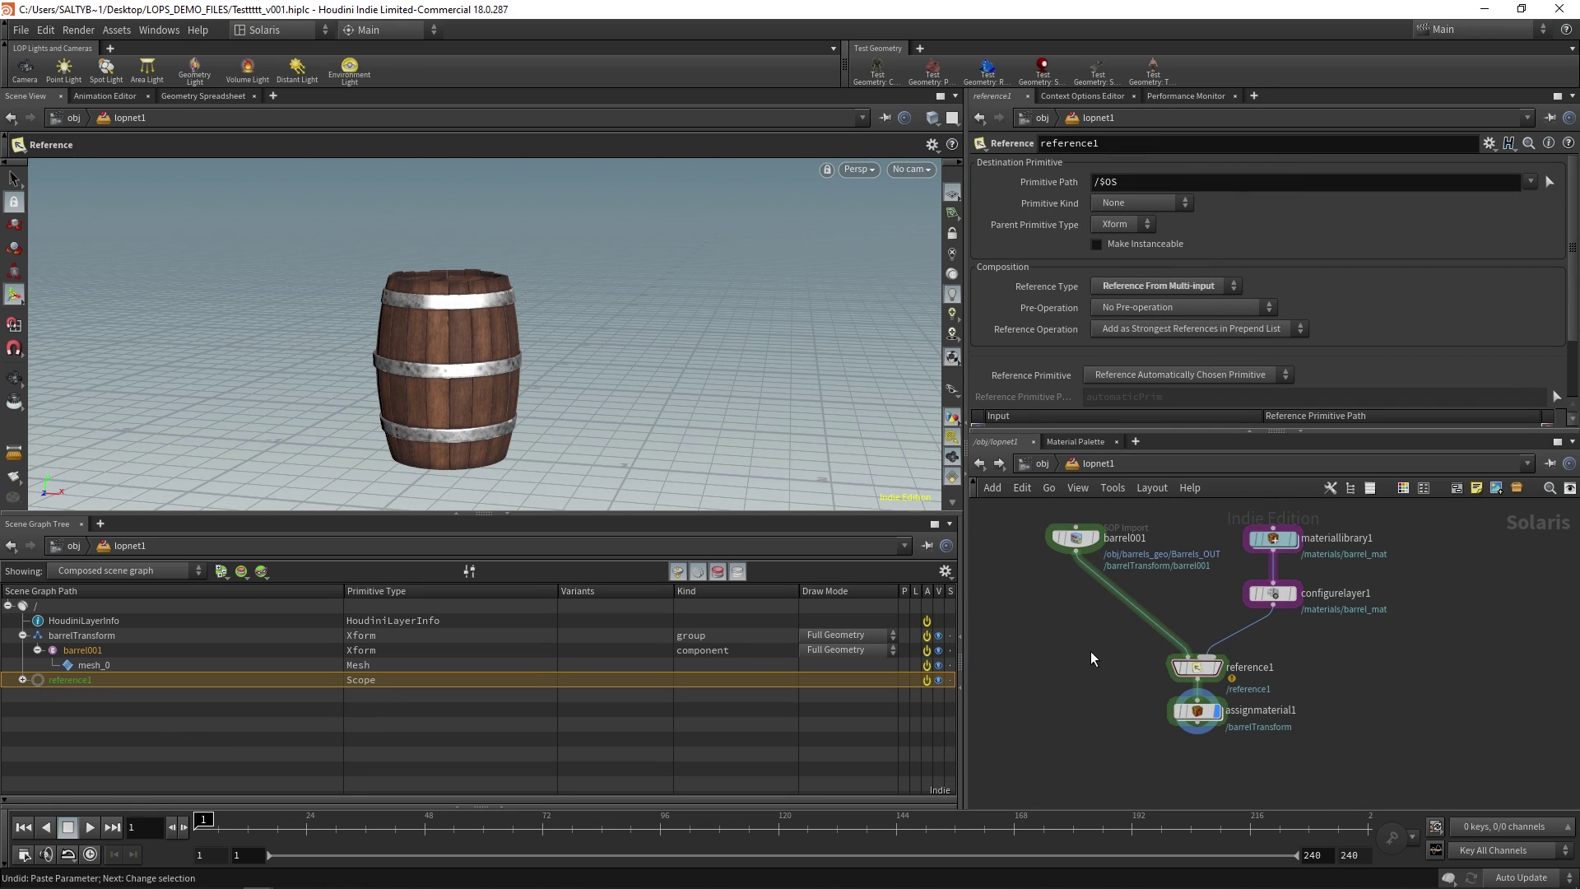
# Set reference1's destination Primitive Path to /barrelTransform/barrel001 using the barrel001 prim from the scene graph
pyautogui.moveTo(1078, 658); pyautogui.dragTo(1265, 682)
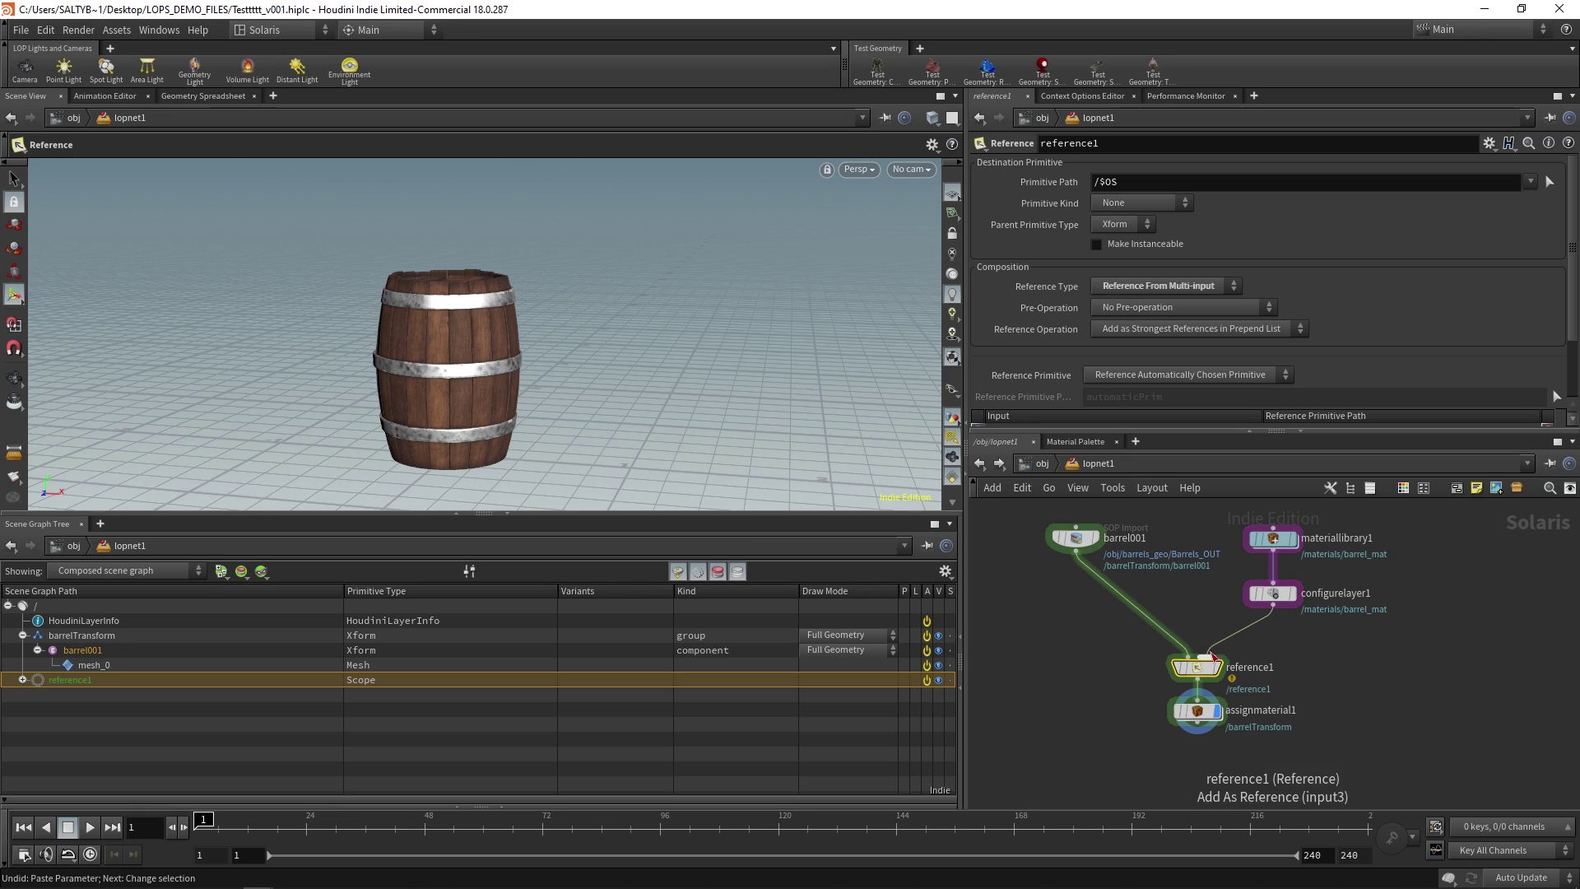
pyautogui.moveTo(82, 650); pyautogui.dragTo(1135, 182)
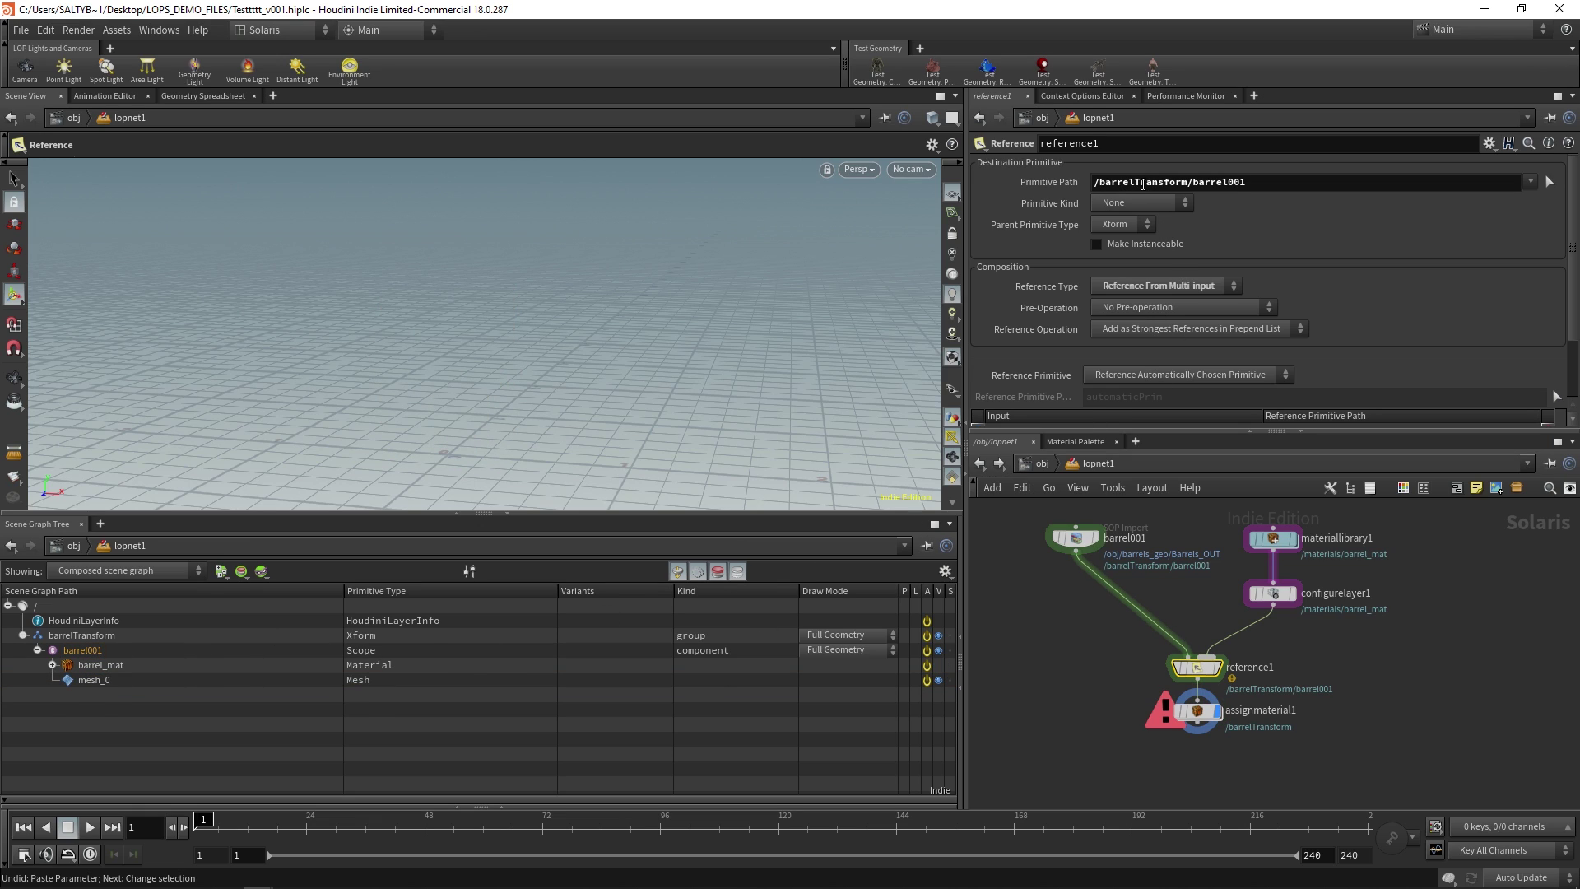
pyautogui.click(1286, 182)
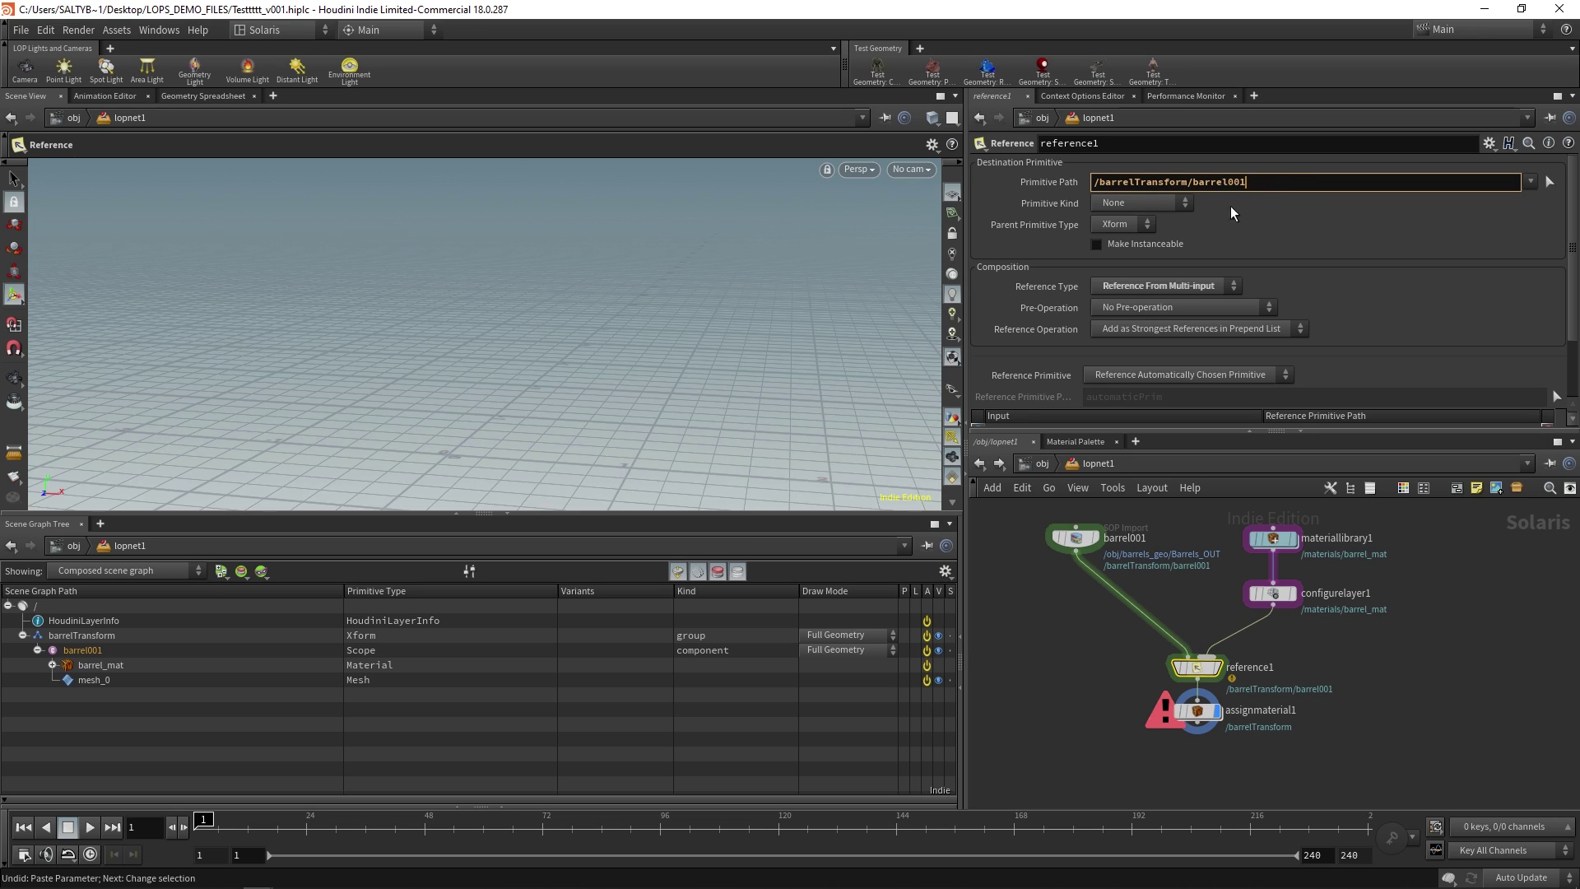
pyautogui.moveTo(1247, 182); pyautogui.dragTo(1094, 183)
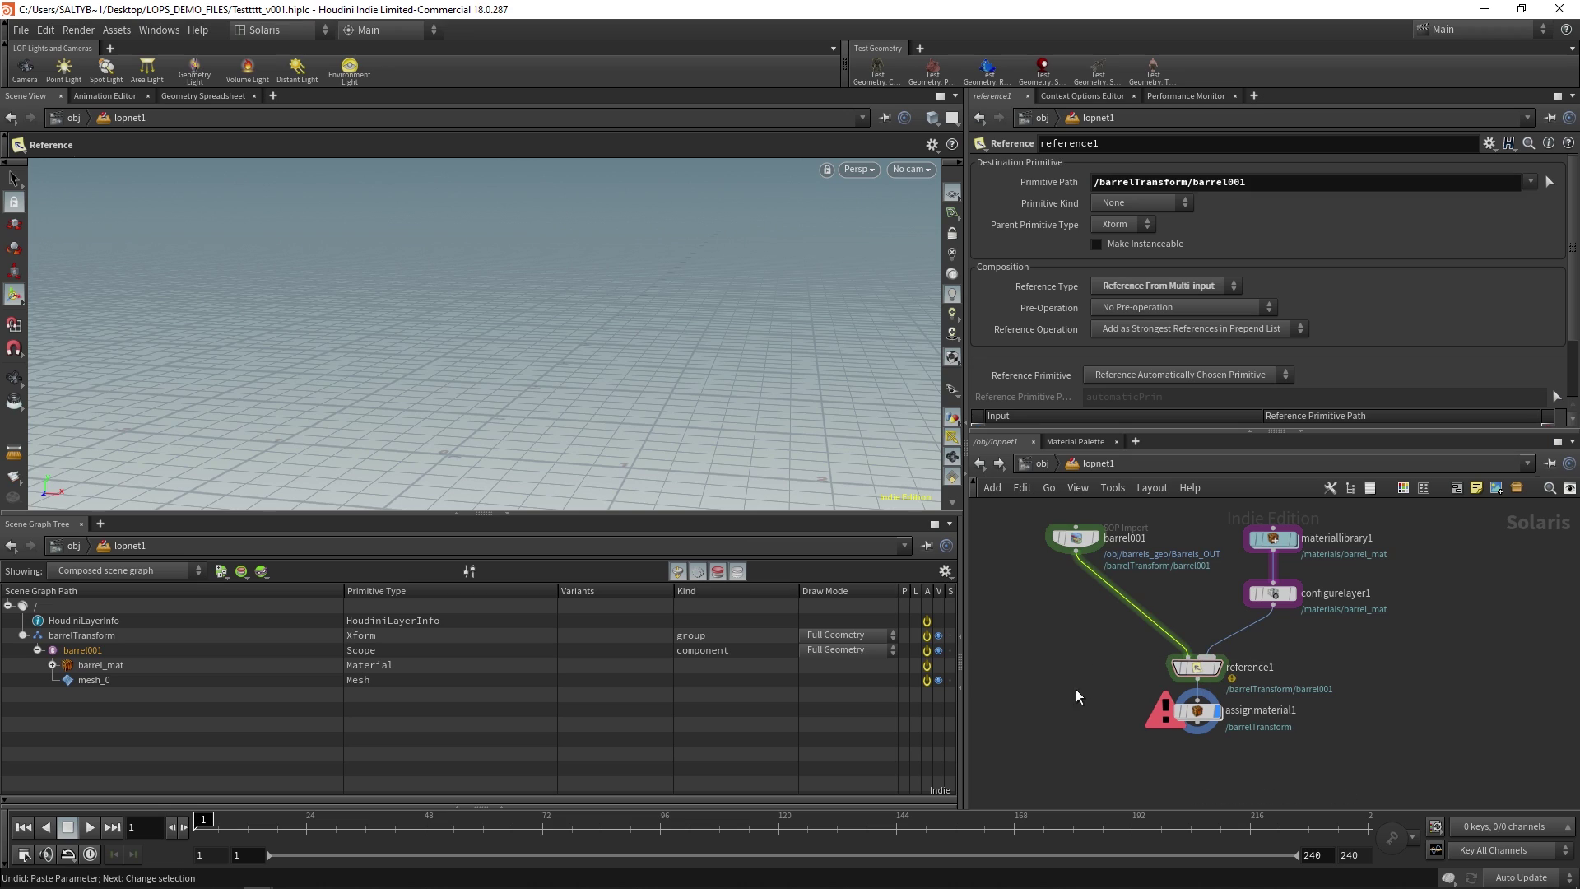
# Set assignmaterial1's Primitives to /barrelTransform/barrel001 and its Material Path to /barrelTransform/barrel001/barrel_mat, dismissing the error dialog
pyautogui.click(1210, 711)
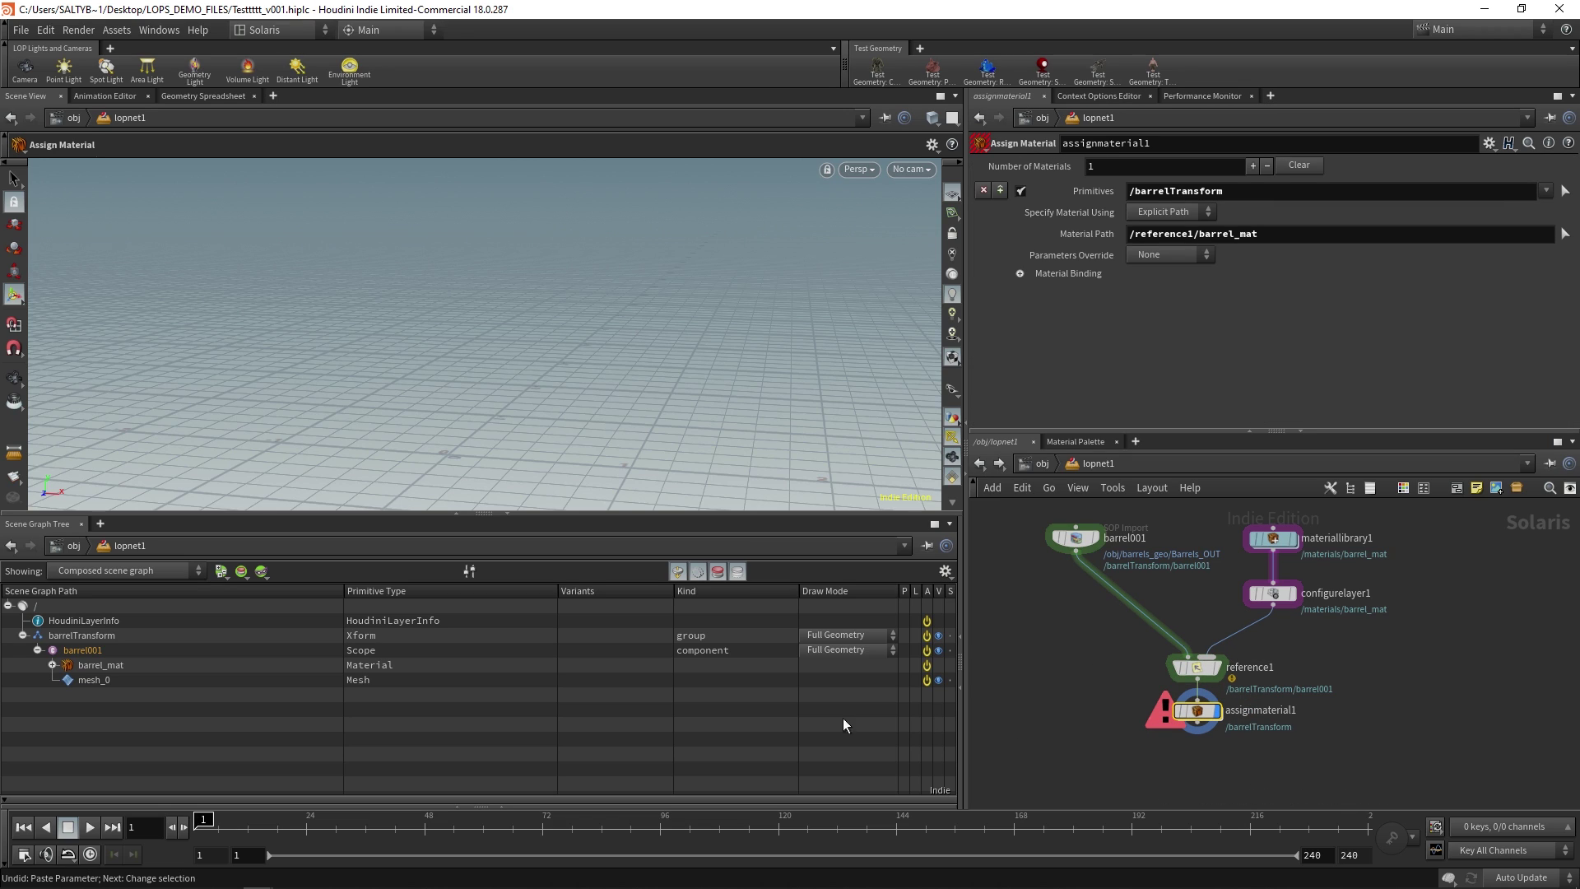
pyautogui.moveTo(60, 653); pyautogui.dragTo(1250, 195)
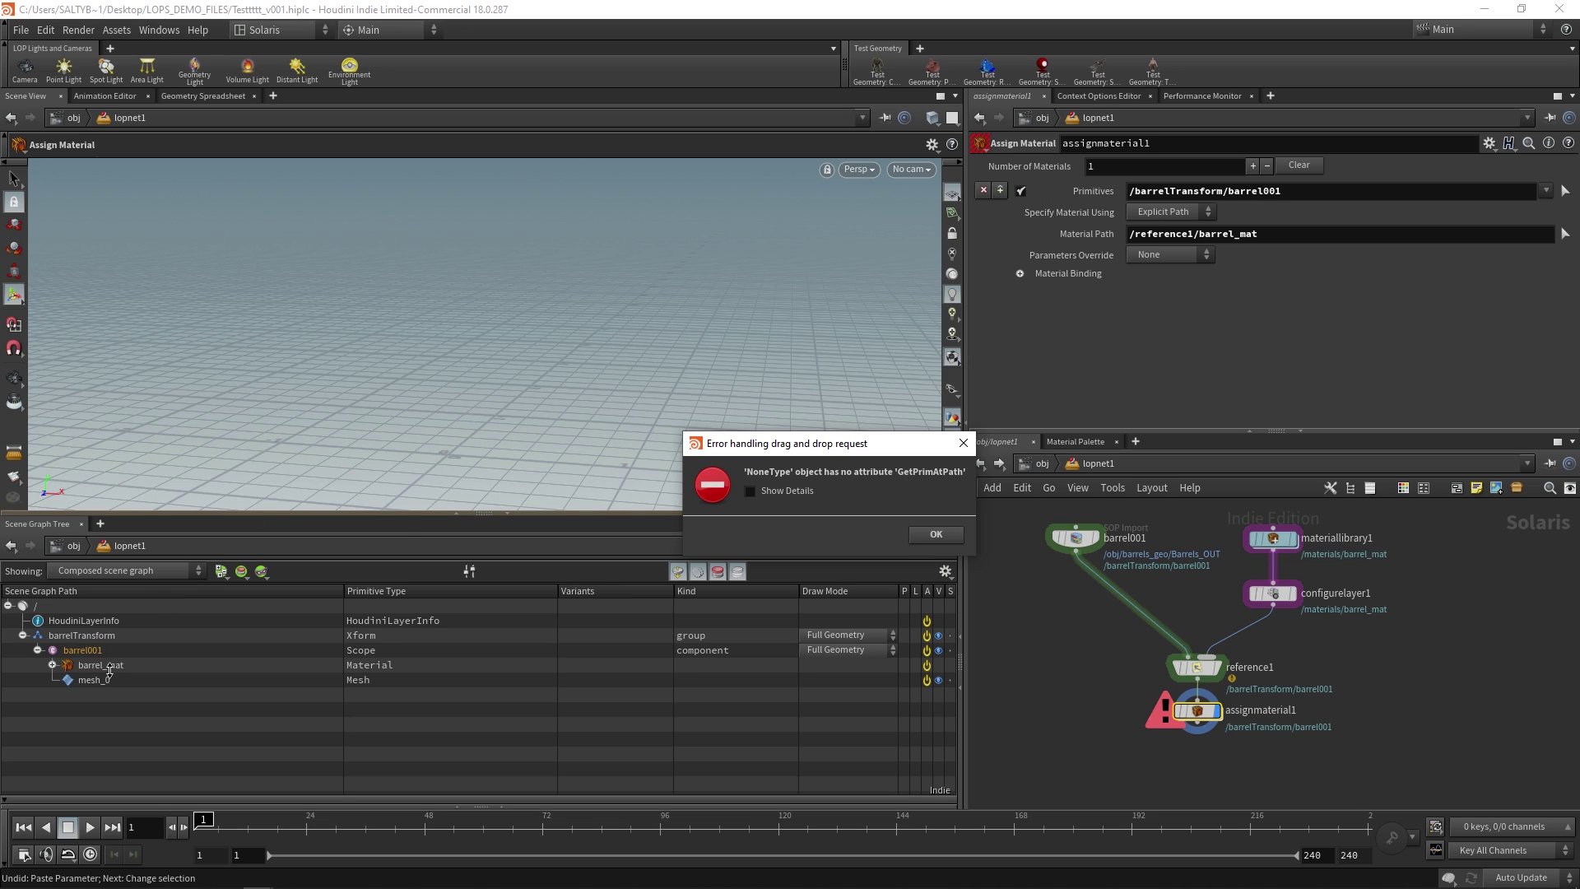
pyautogui.click(938, 537)
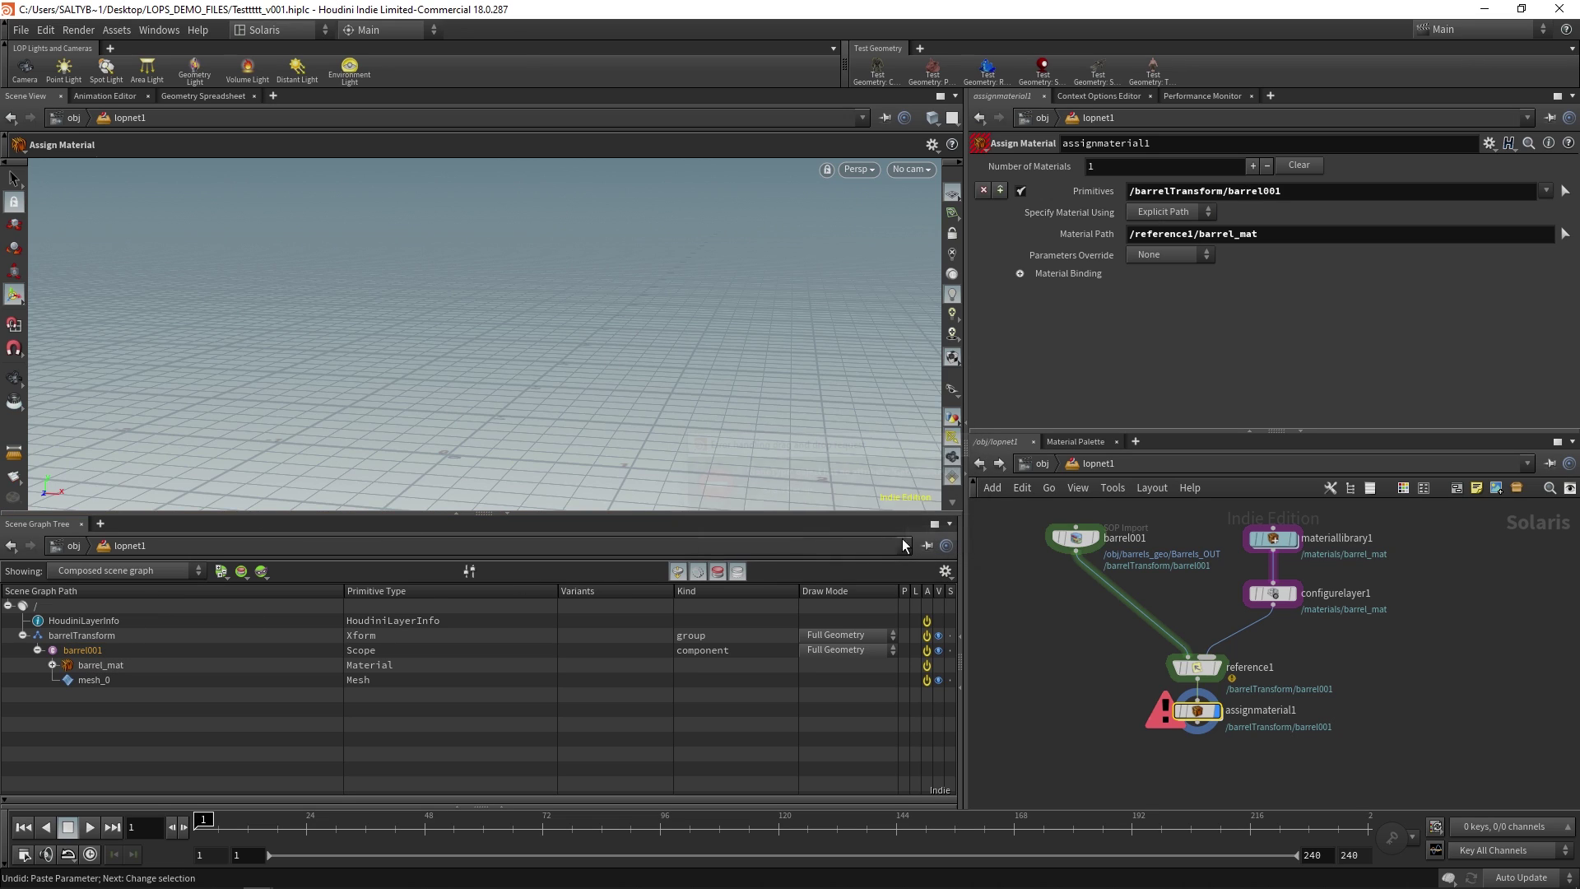
pyautogui.click(210, 665)
pyautogui.moveTo(103, 663); pyautogui.dragTo(1288, 238)
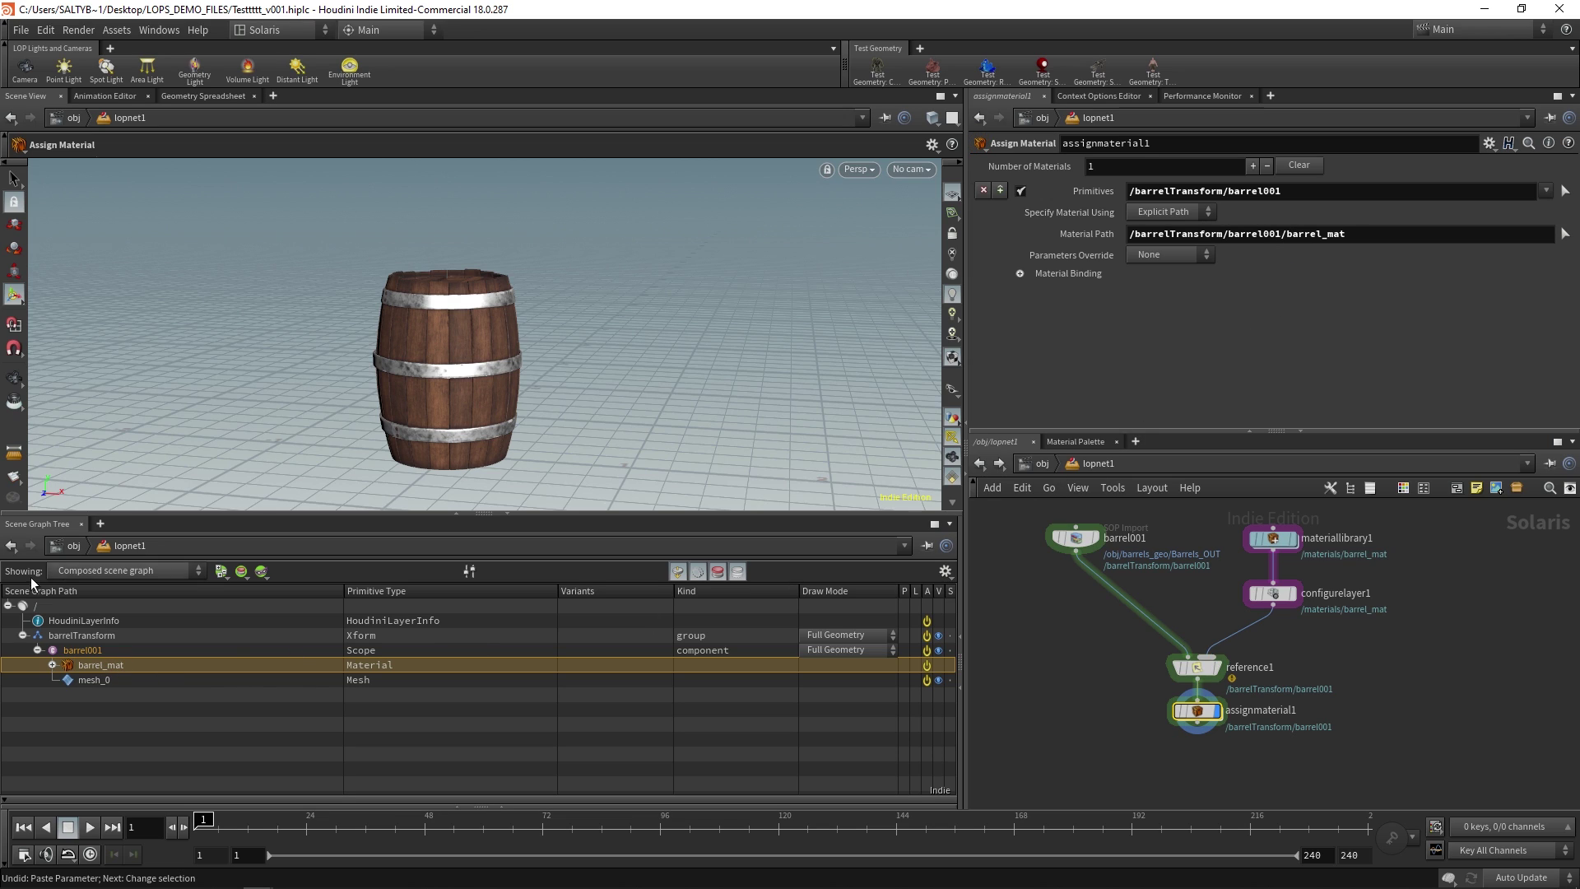
# Examine the barrel001 prim and its barrel_mat and mesh_0 children in the scene graph
pyautogui.click(95, 649)
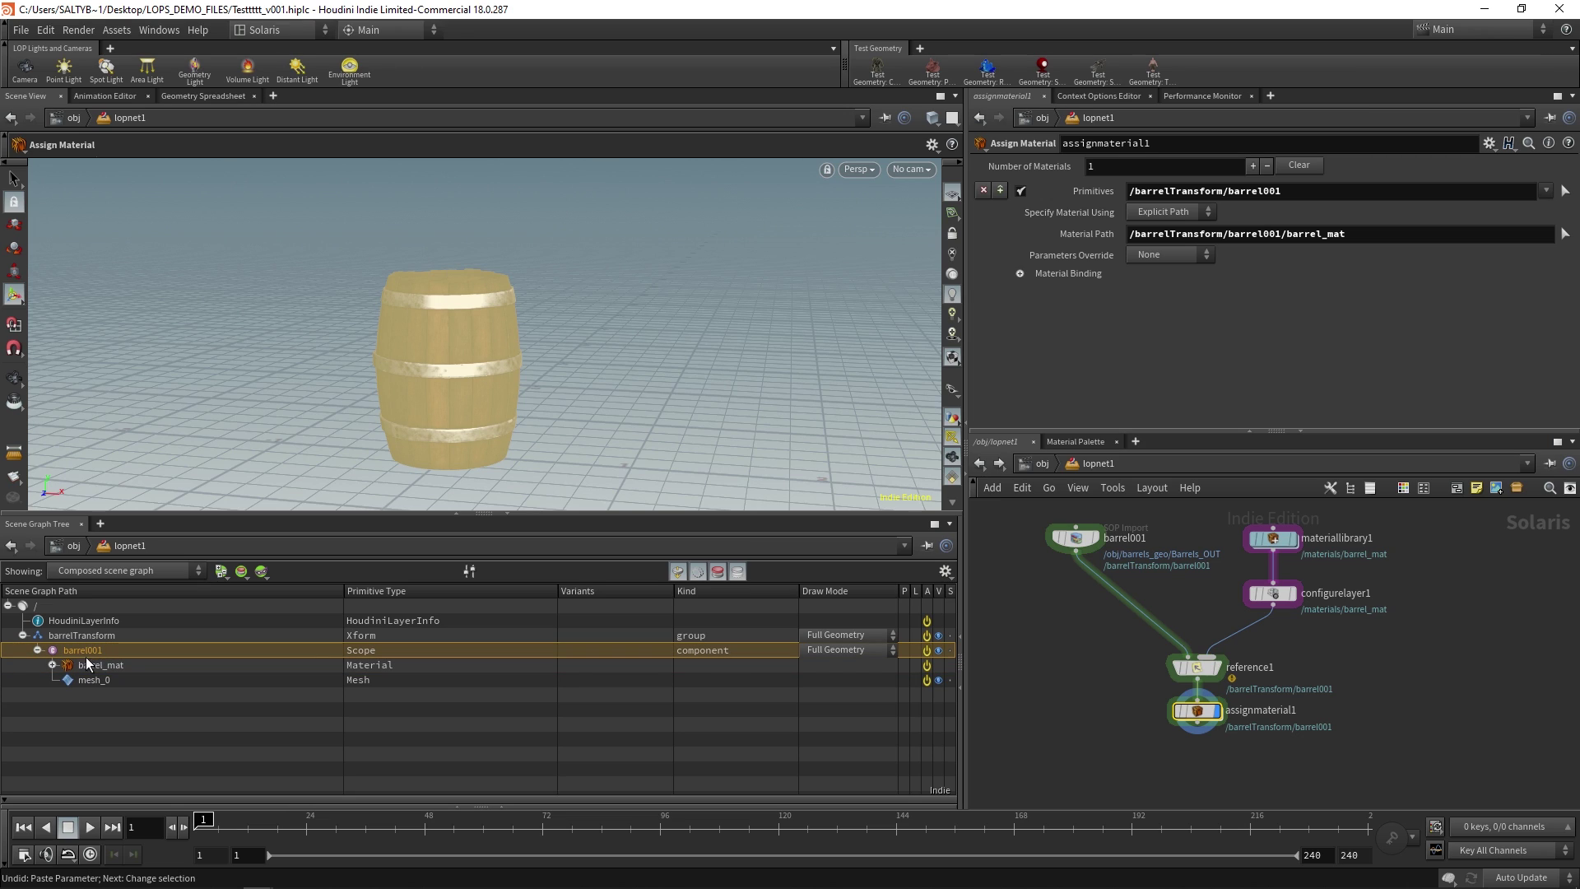
pyautogui.click(101, 665)
pyautogui.click(150, 678)
pyautogui.click(136, 665)
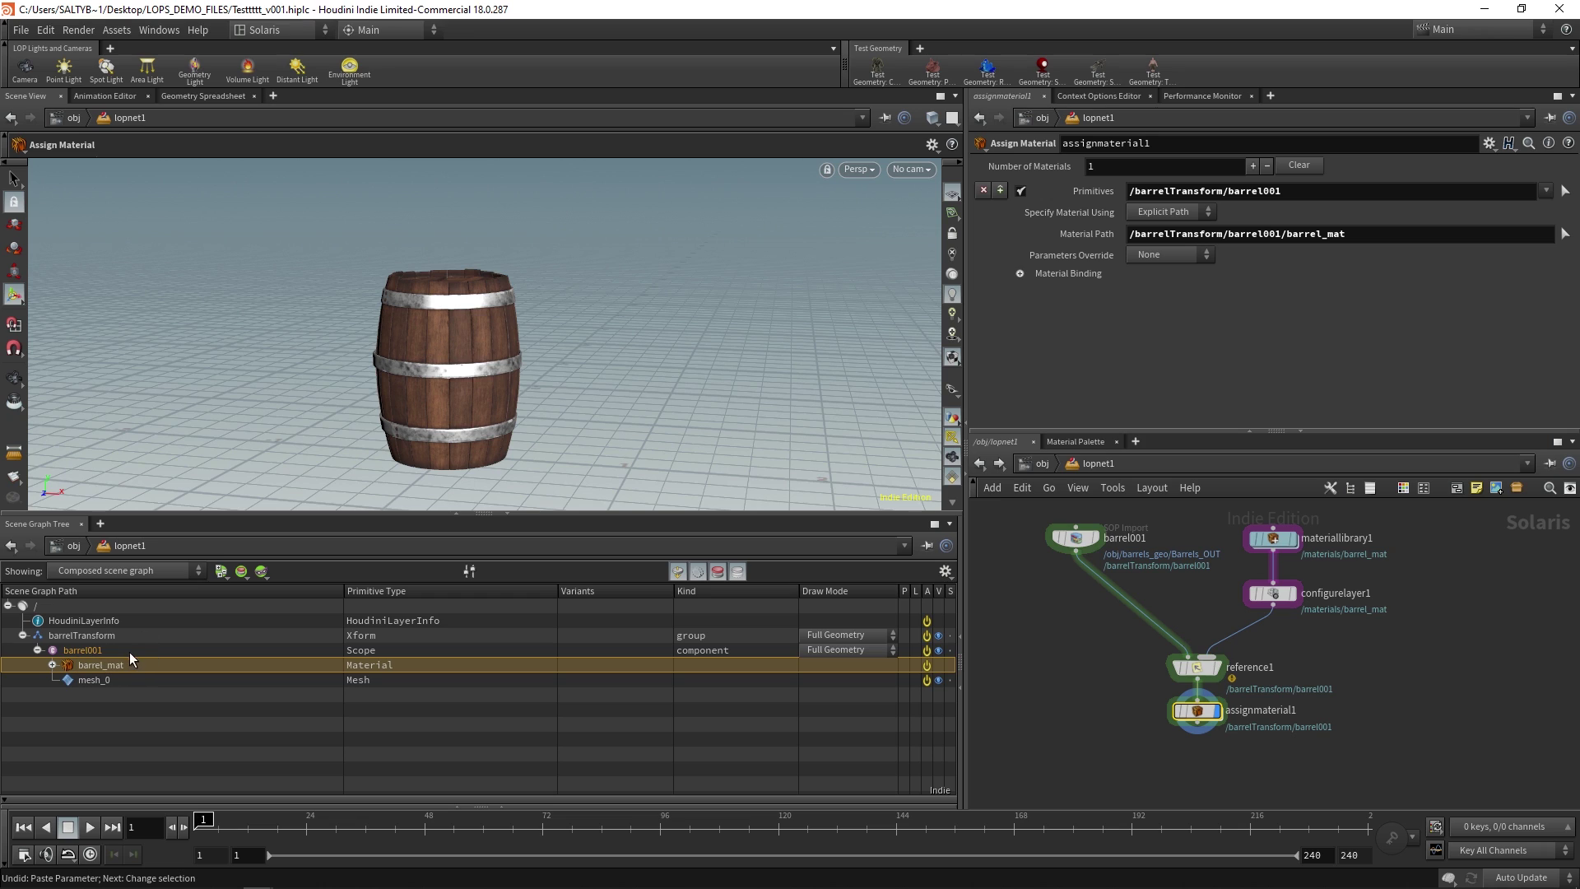
# Compare the scene graph hierarchy at the reference1, barrel001 and assignmaterial1 nodes
pyautogui.click(1197, 666)
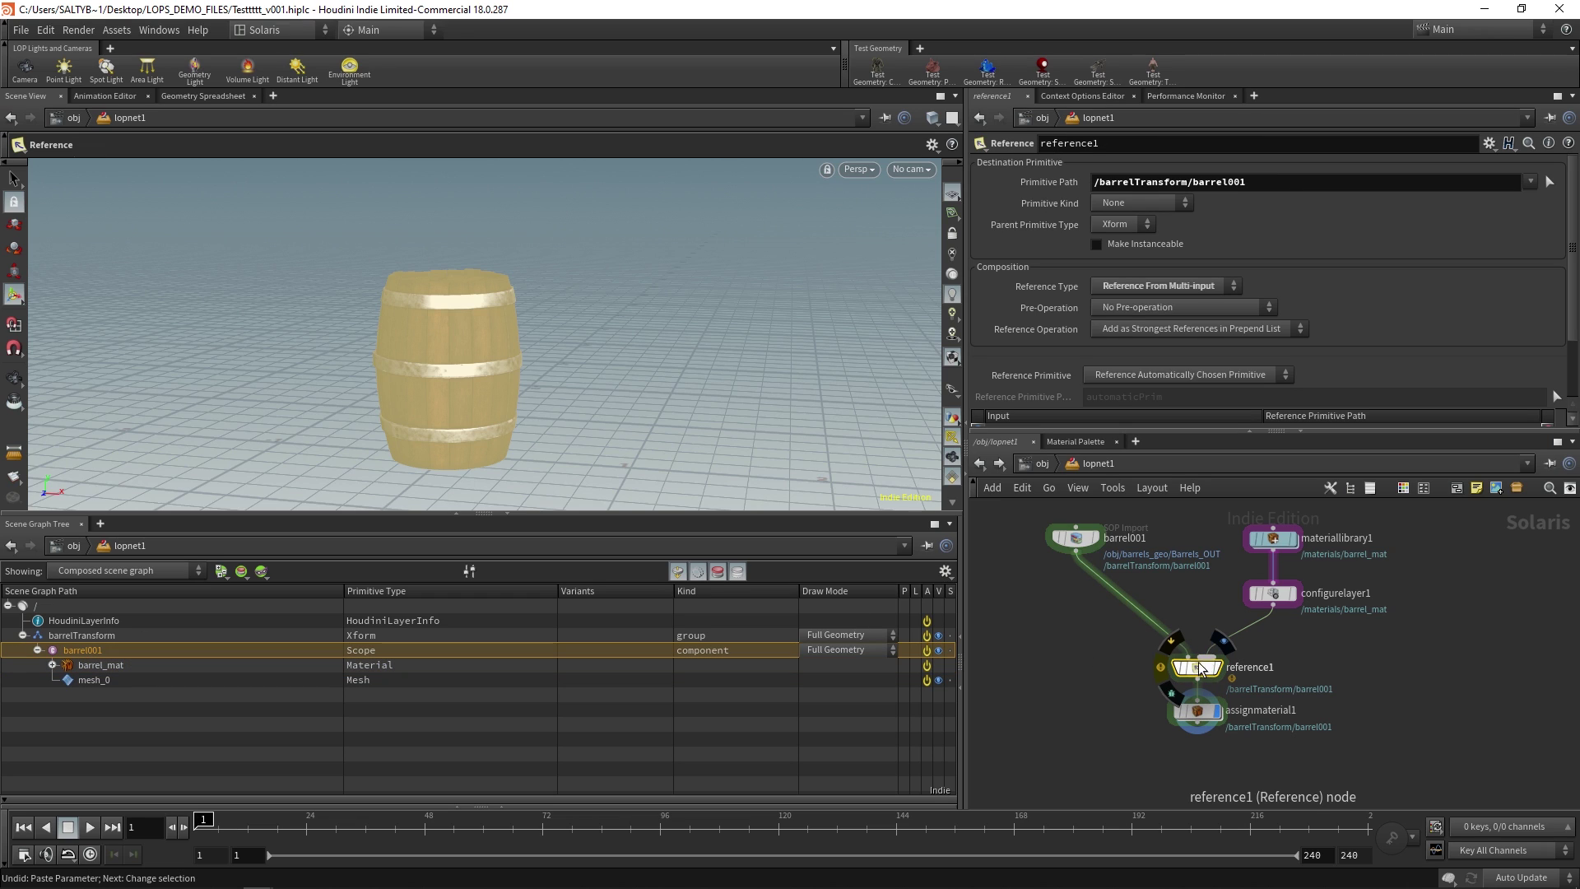
pyautogui.moveTo(1036, 600); pyautogui.dragTo(1082, 632, button='middle')
pyautogui.click(1137, 571)
pyautogui.moveTo(1137, 571); pyautogui.dragTo(1137, 582)
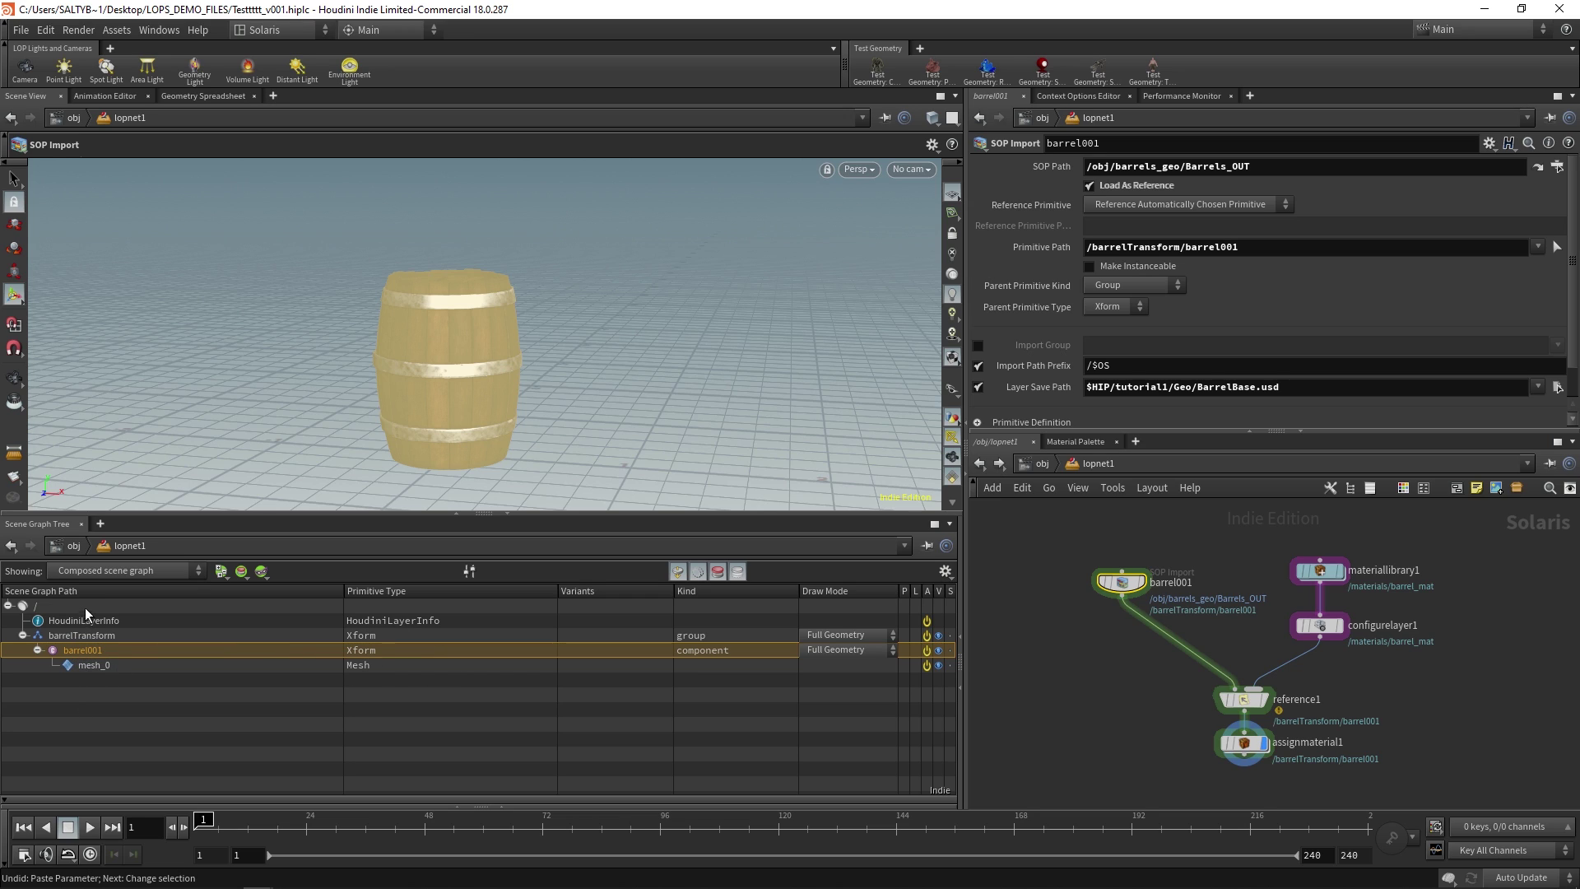
pyautogui.click(1244, 743)
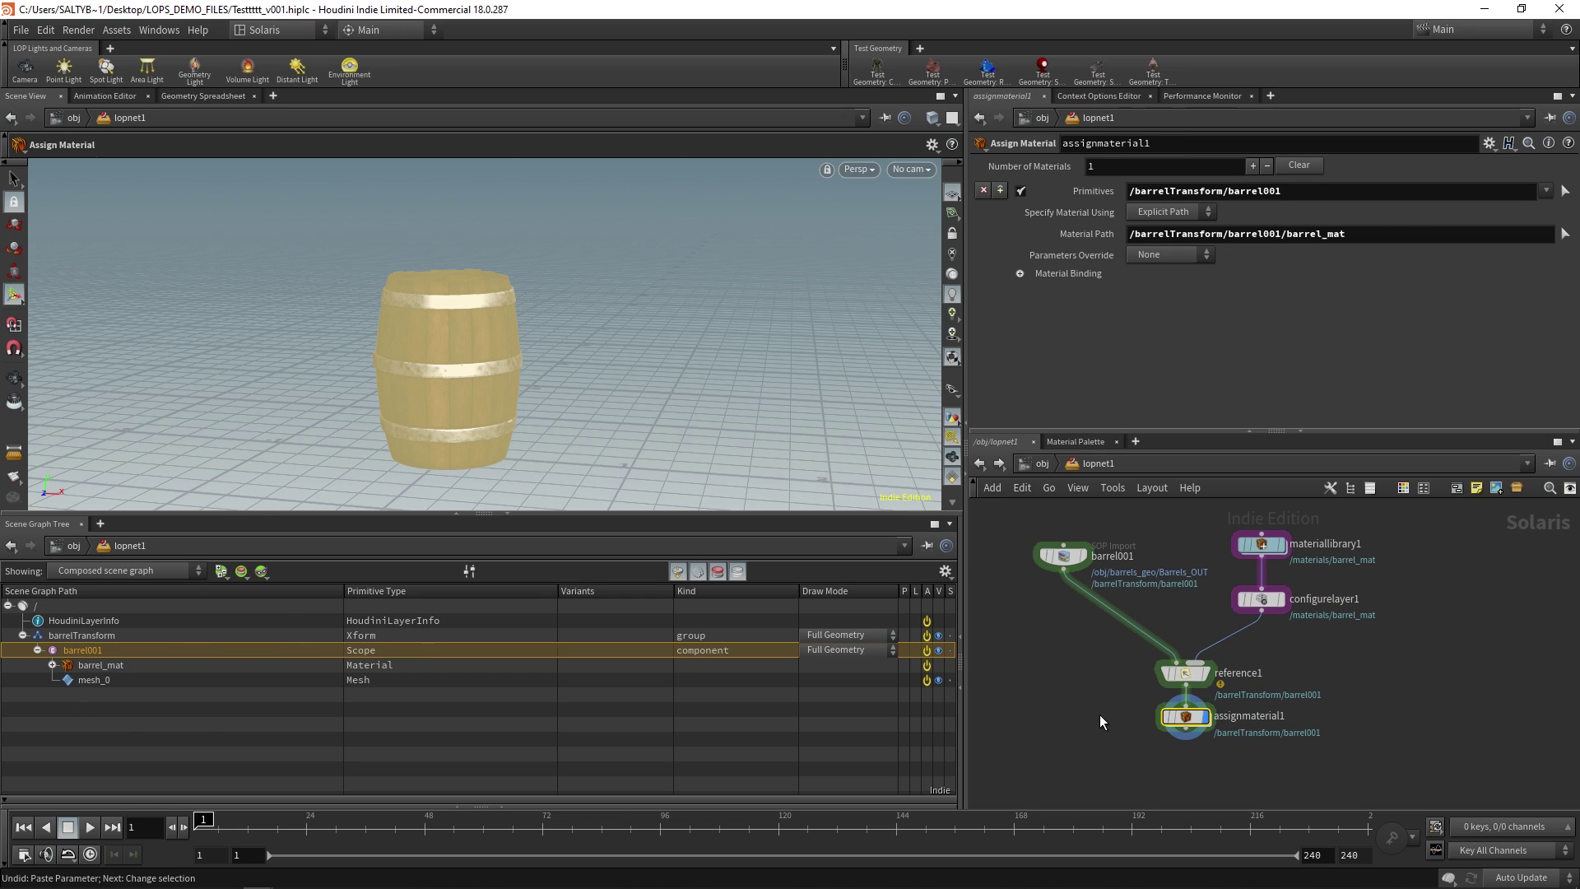